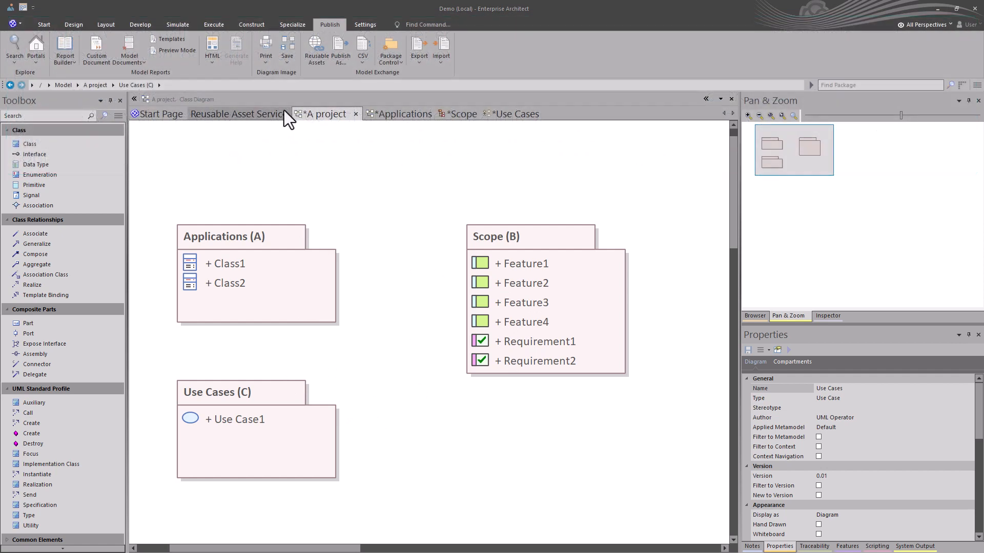
Step: Review the Applications, Scope and Use Cases diagrams one after another
left_click(393, 114)
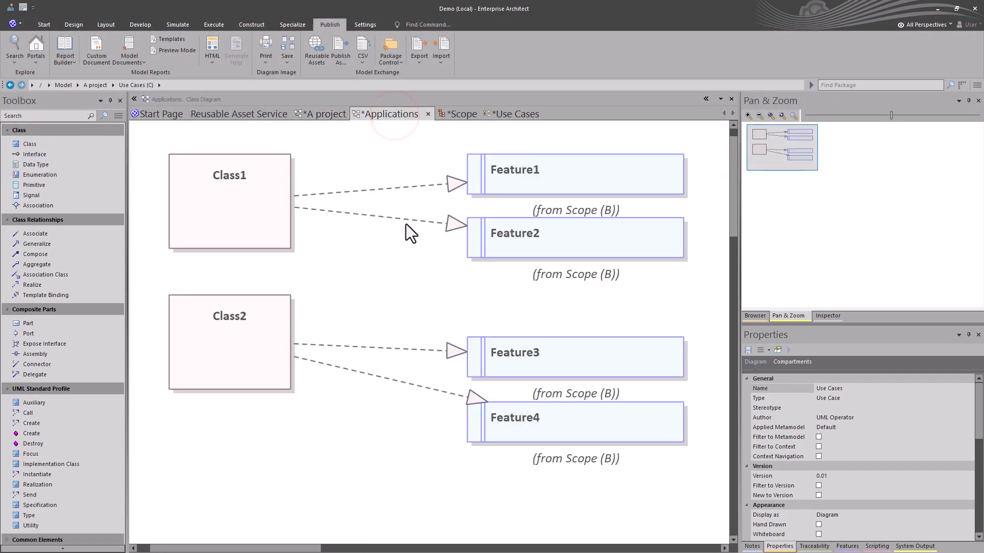
left_click(454, 115)
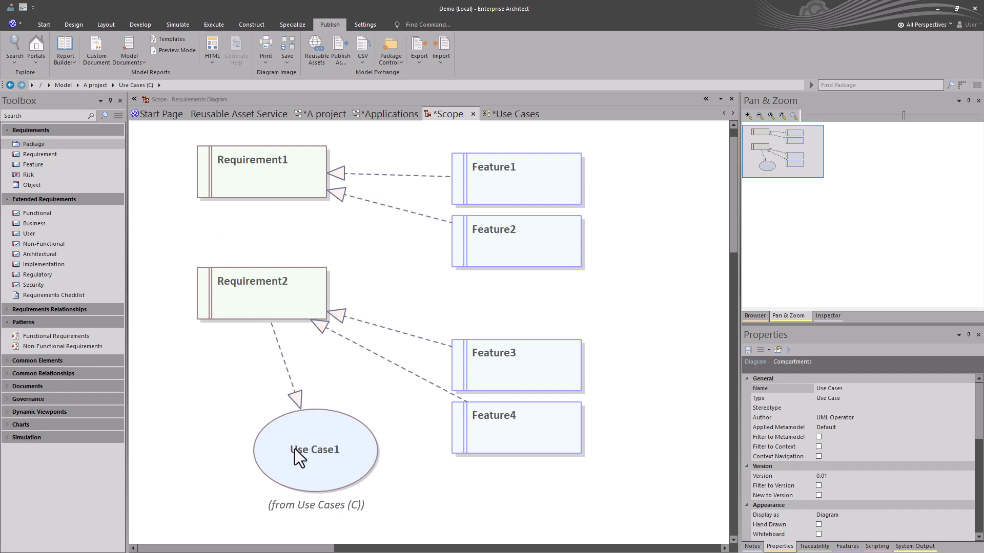
left_click(505, 114)
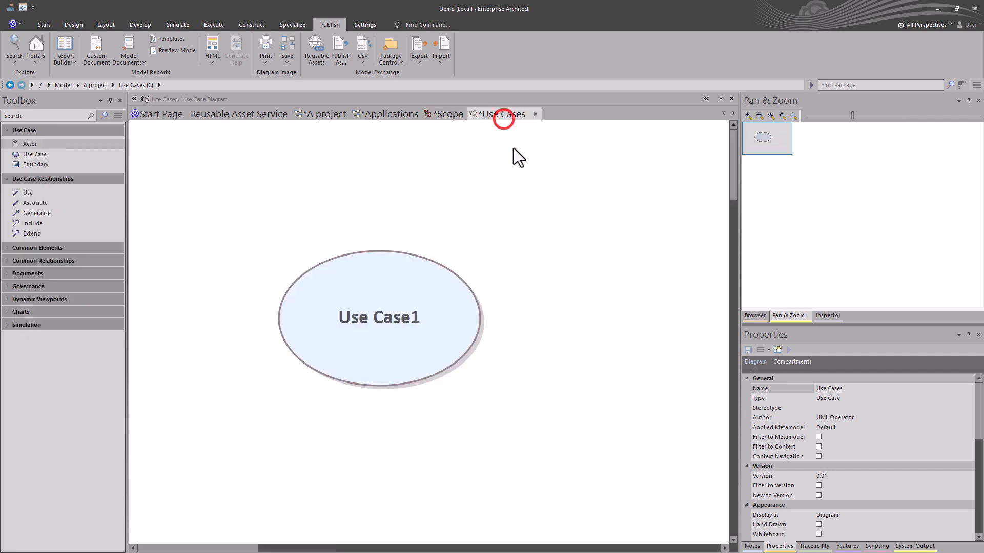
Step: Show the project browser, go through the Applications (A), Scope (B) and Use Cases (C) packages, and collapse Use Cases (C)
left_click(751, 315)
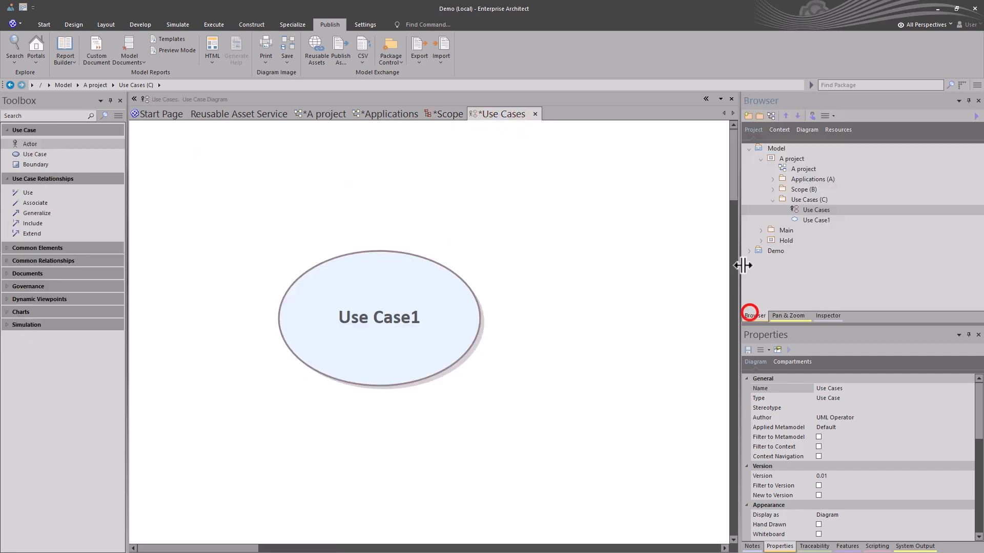
left_click(796, 179)
left_click(799, 189)
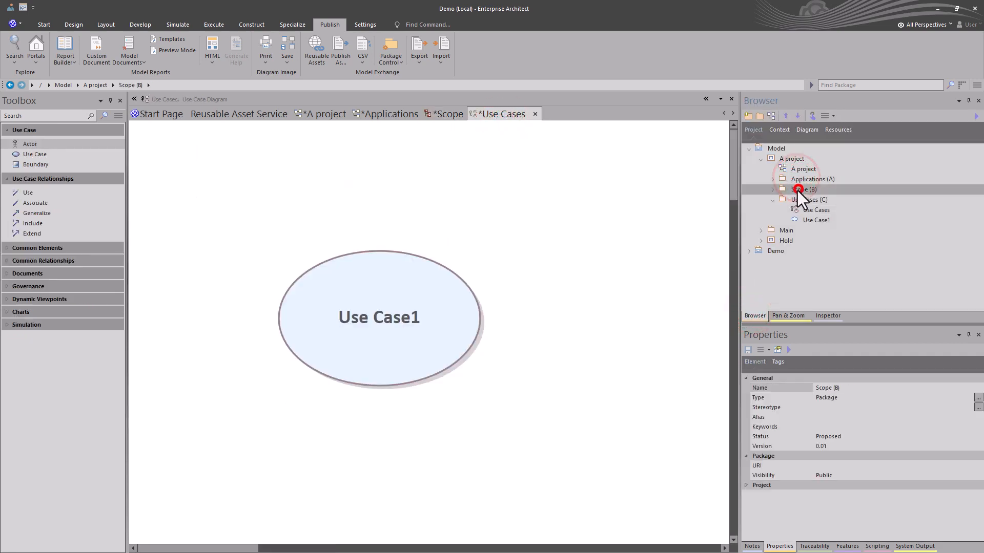
left_click(797, 199)
left_click(772, 199)
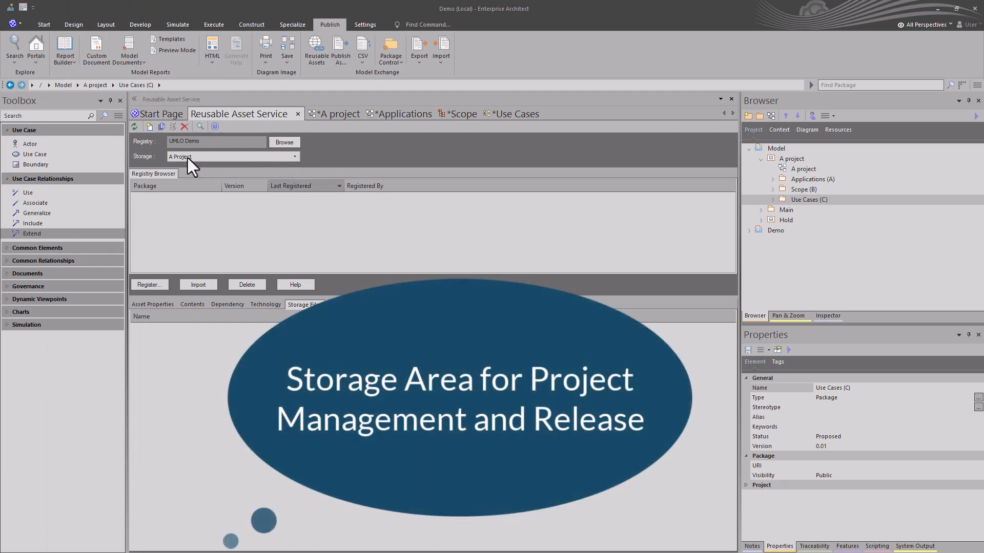
Step: Select the A project package and view the A Project Delivery storage in the Reusable Asset Service, returning to the A Project storage
left_click(786, 159)
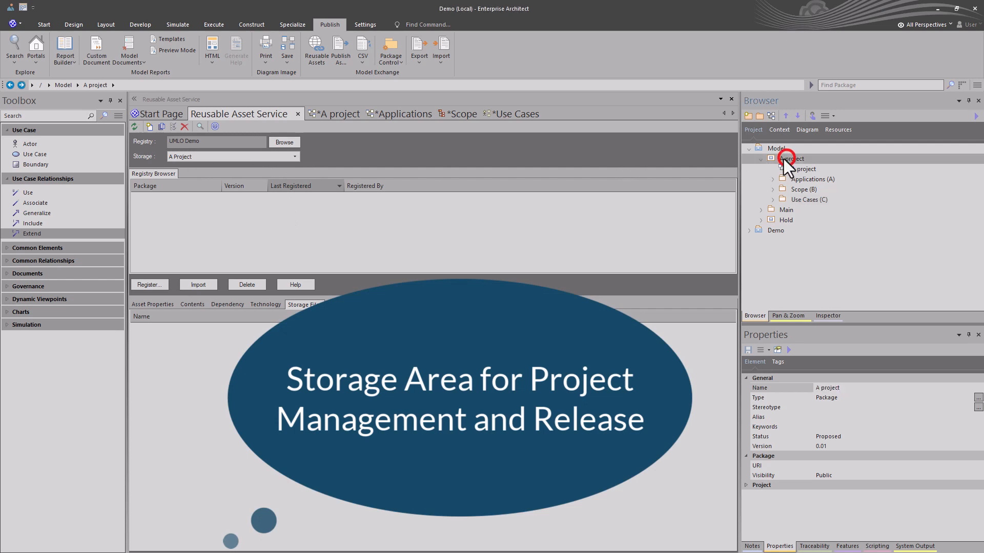
left_click(295, 156)
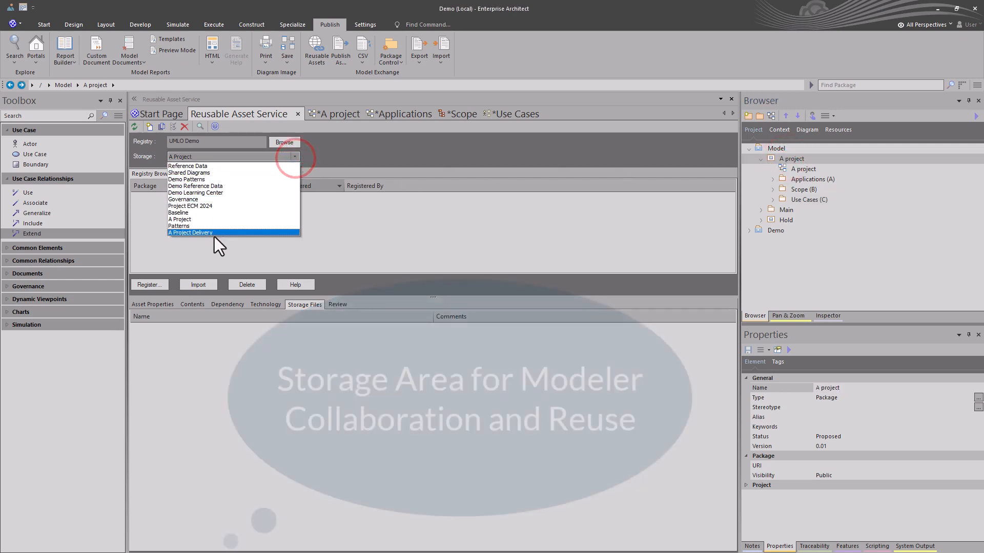
left_click(213, 233)
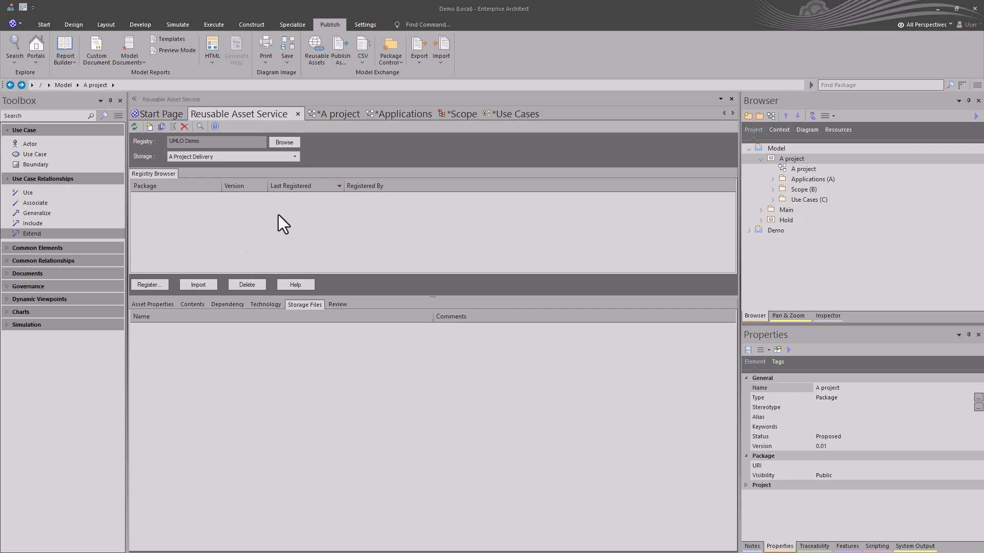
left_click(295, 156)
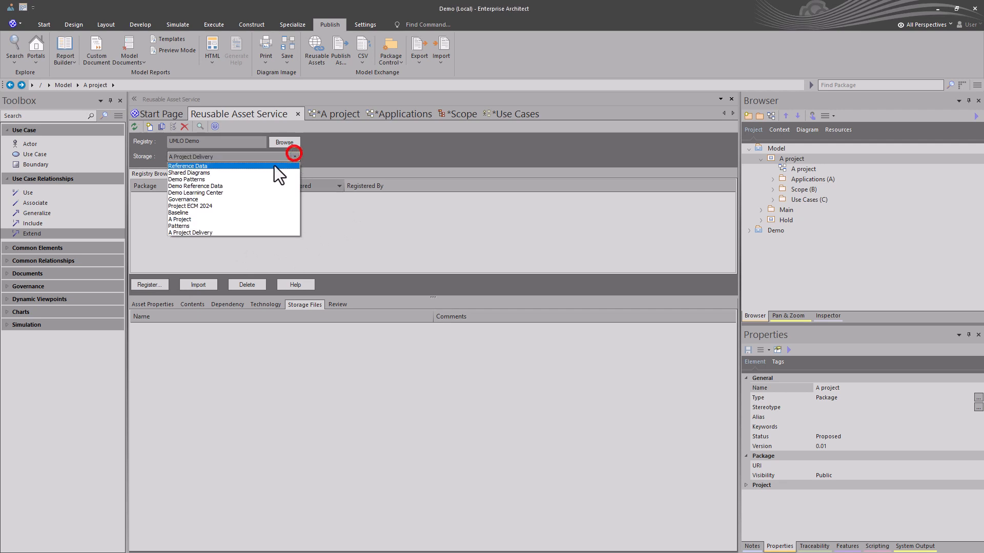
left_click(208, 219)
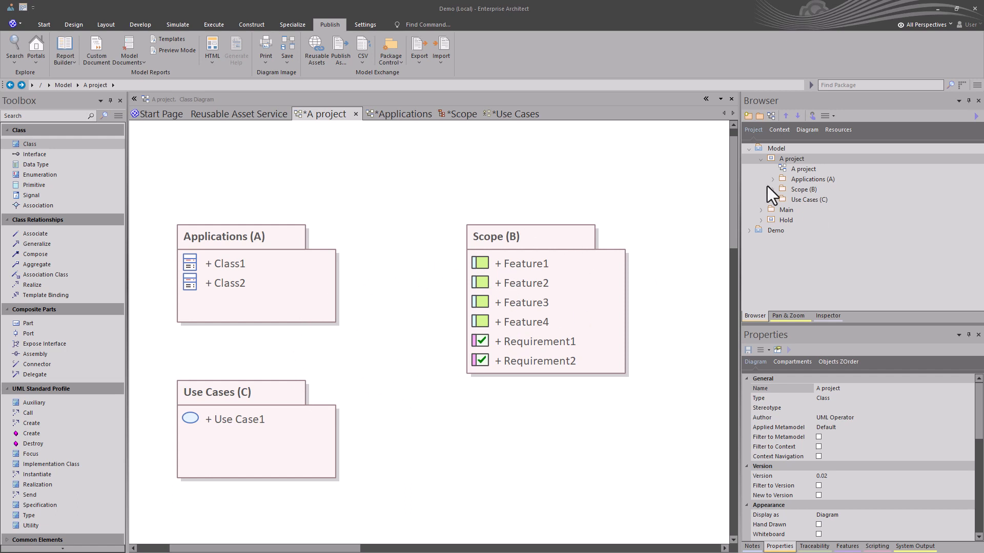
Step: Examine the A project package structure in the browser and its three packages on the A project diagram
left_click(789, 162)
left_click(793, 169)
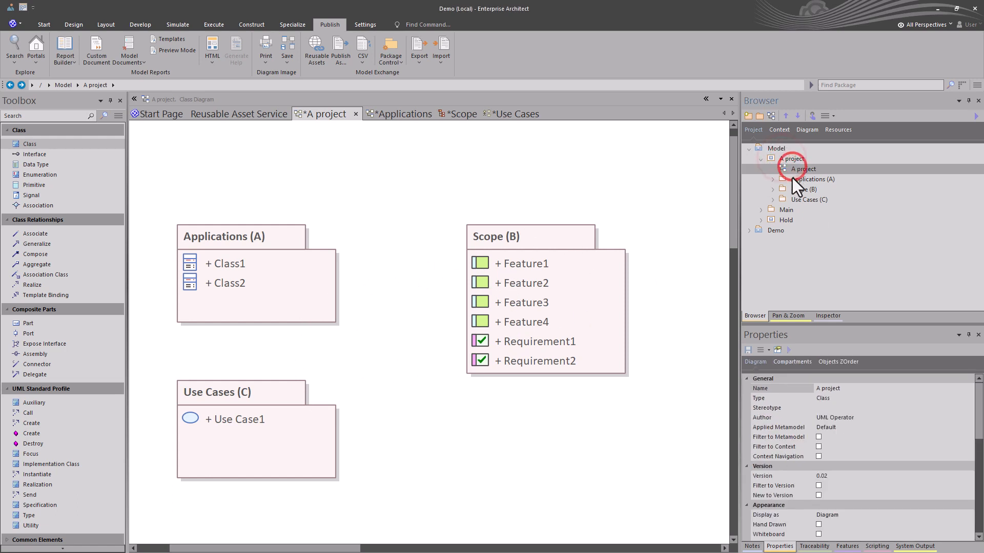
left_click(792, 177)
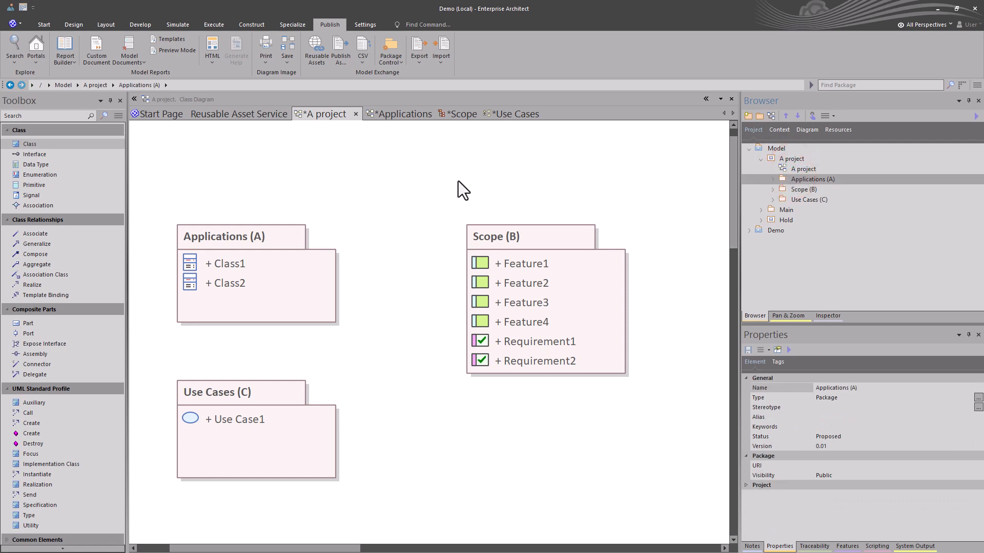
left_click_drag(362, 224, 248, 333)
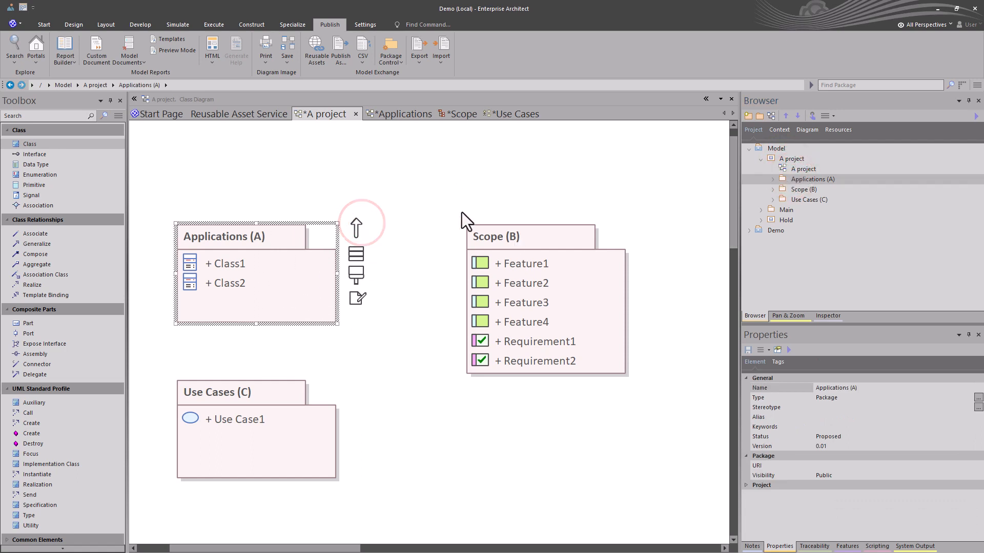
left_click_drag(456, 208, 584, 324)
left_click_drag(342, 387, 238, 459)
left_click(349, 327)
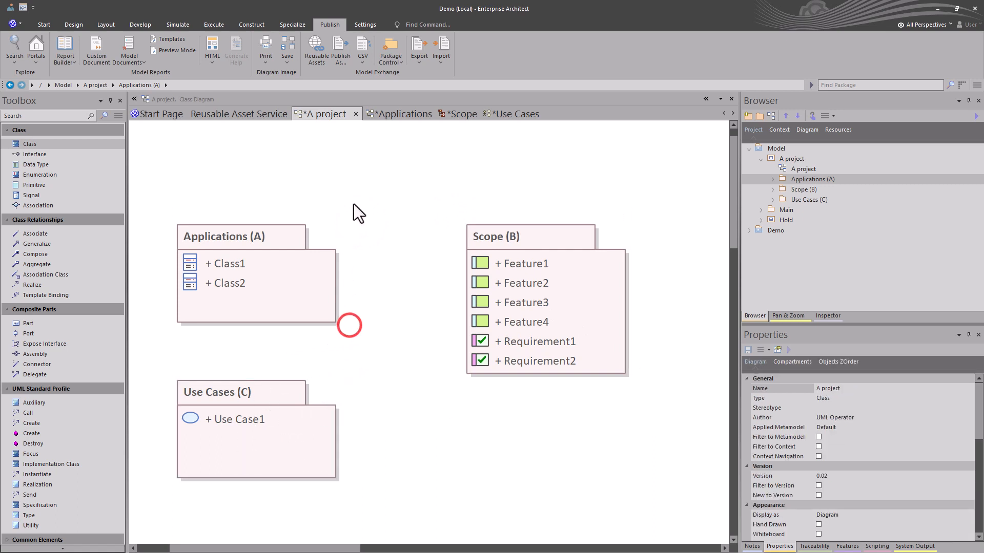
Step: Highlight the Applications (A), Scope (B) and Use Cases (C) packages in turn on the diagram, and clear the selection
left_click_drag(354, 204, 235, 313)
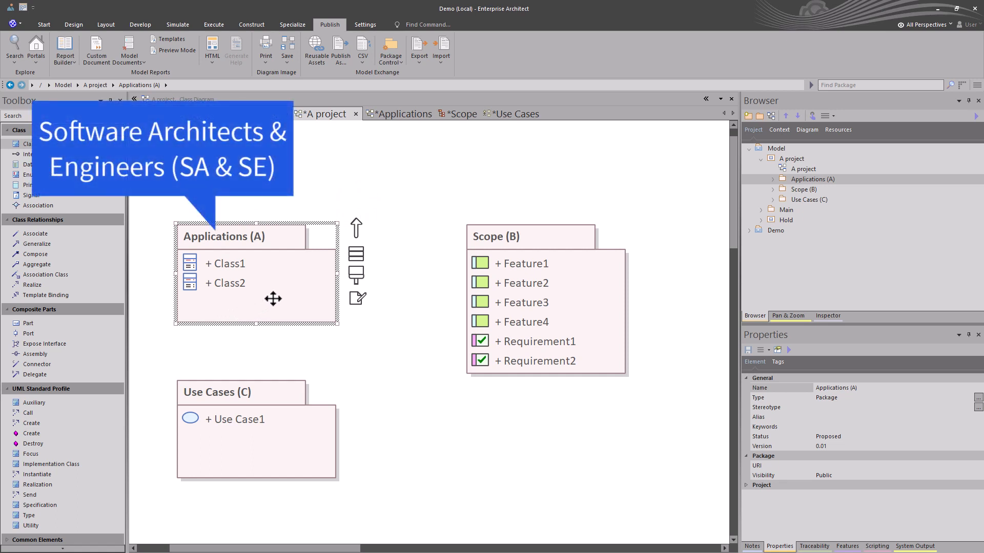
left_click(442, 212)
left_click_drag(443, 213, 644, 398)
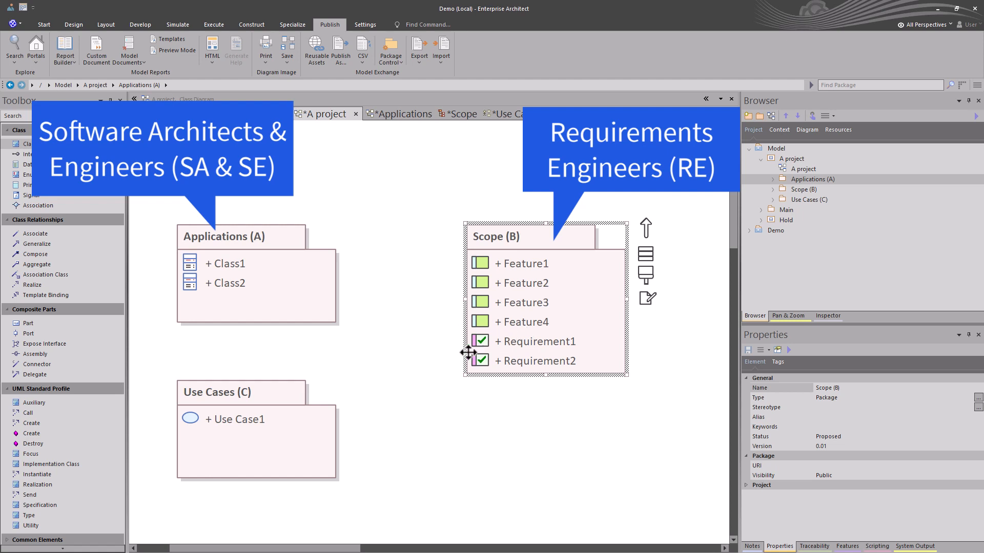
left_click_drag(361, 393, 231, 469)
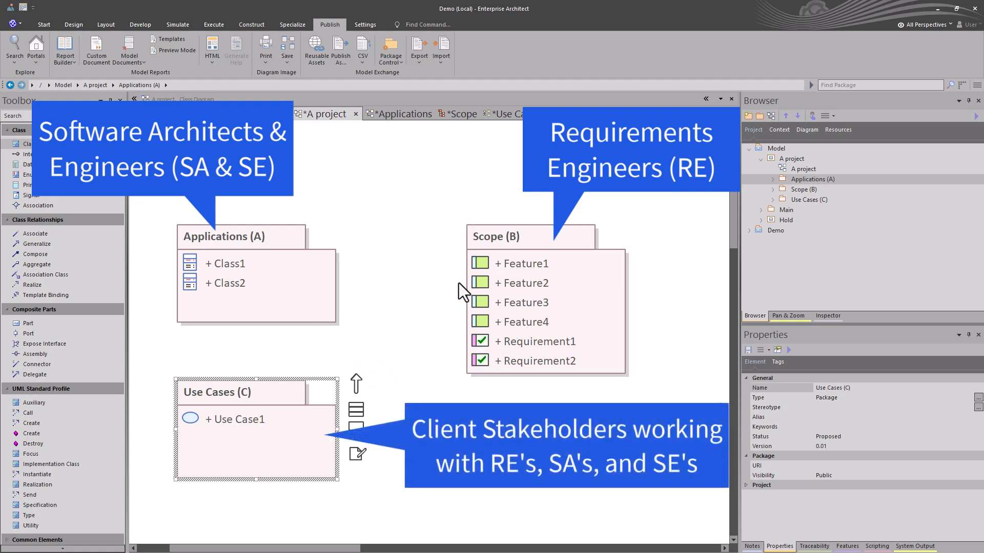
left_click_drag(413, 209, 641, 392)
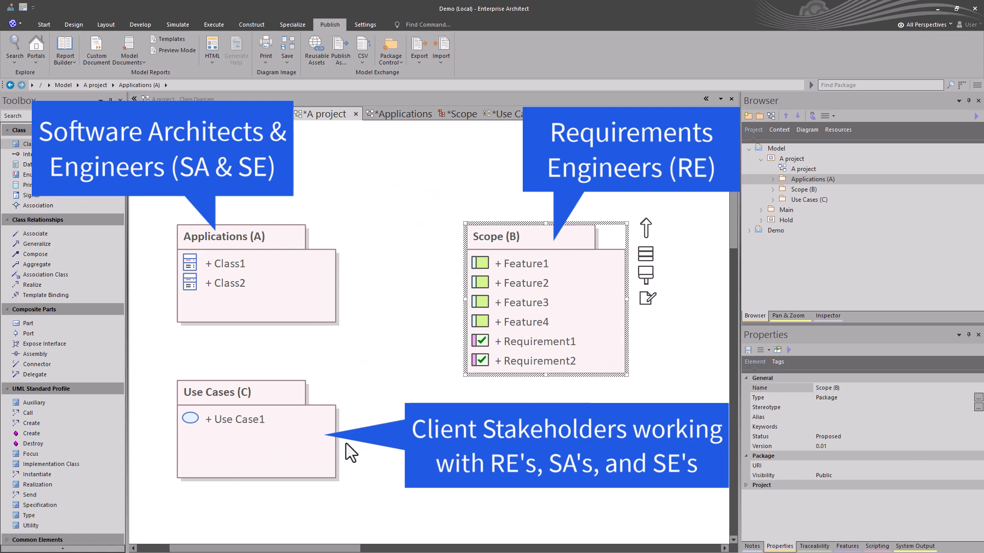
left_click_drag(370, 403, 246, 469)
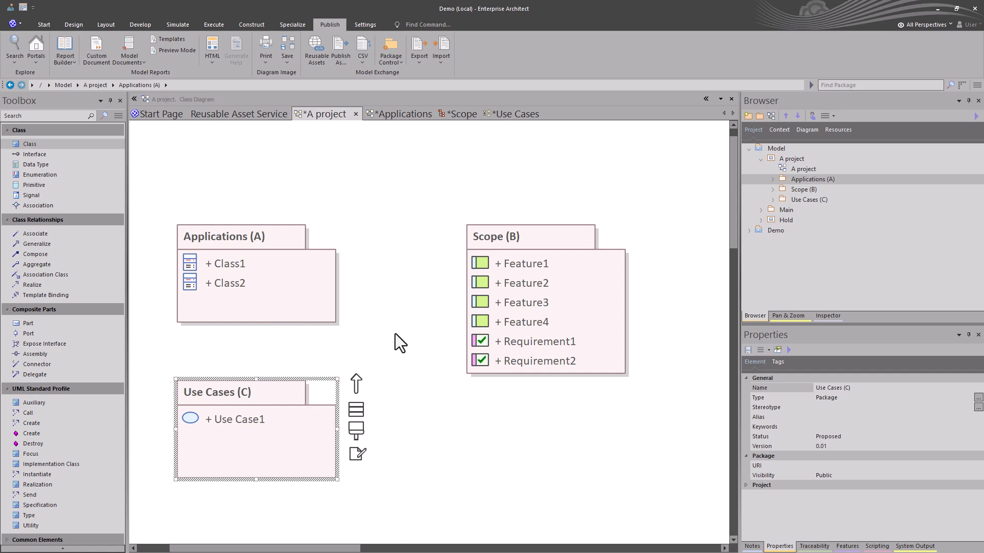
left_click(385, 346)
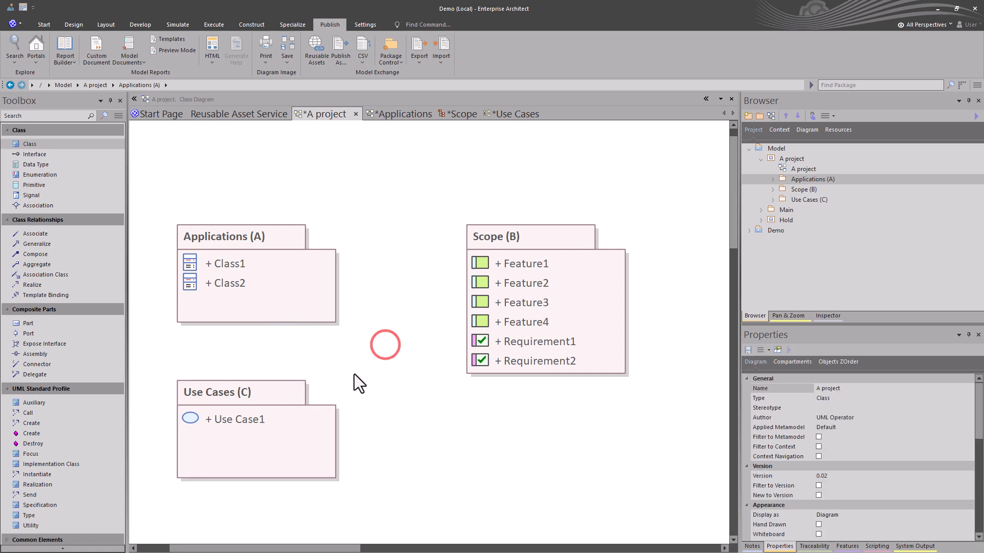
Step: Return to the Reusable Asset Service and check the available storage areas, keeping A Project selected
left_click(237, 117)
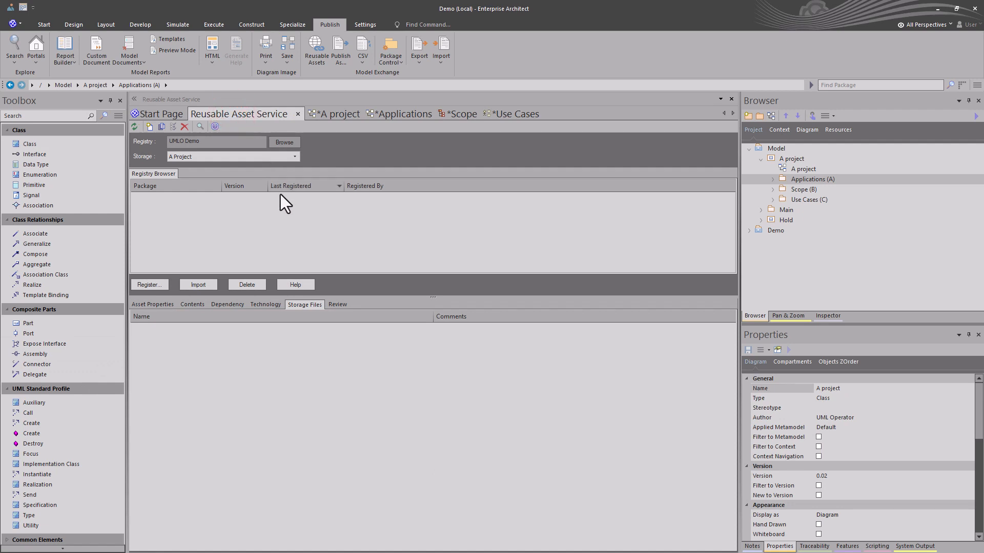
left_click(214, 155)
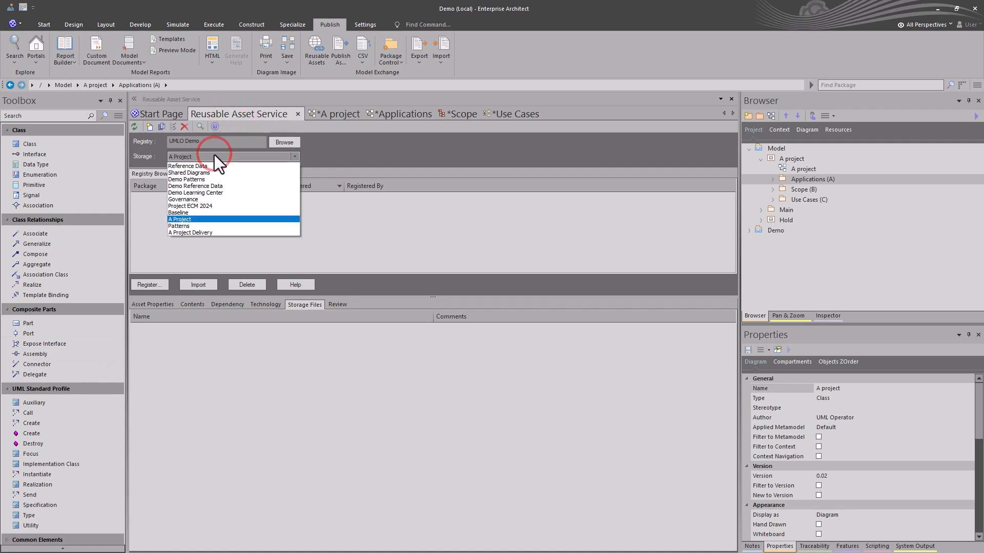
left_click(214, 154)
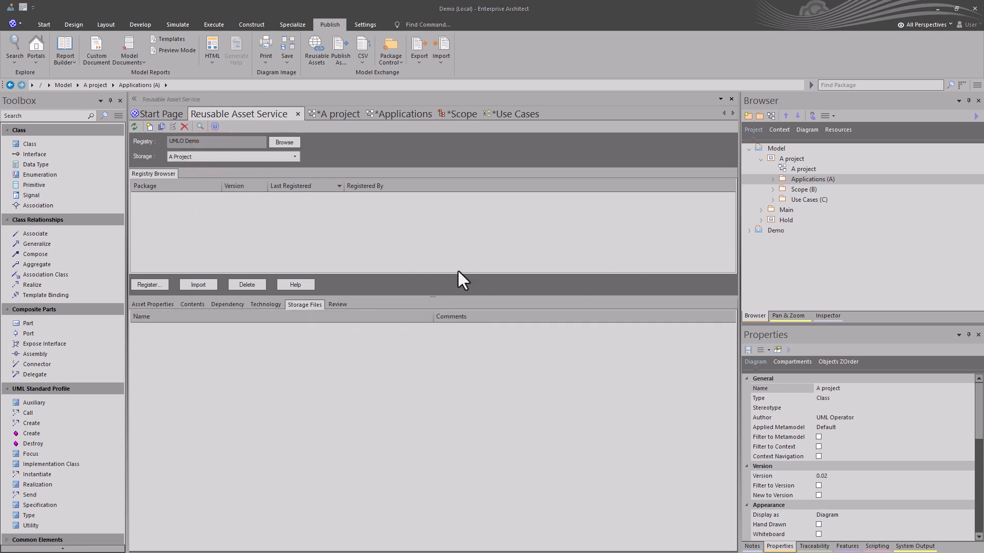
Step: Open the baselines of the A project package and show the differences between the model and baseline version 0.03
left_click(772, 159)
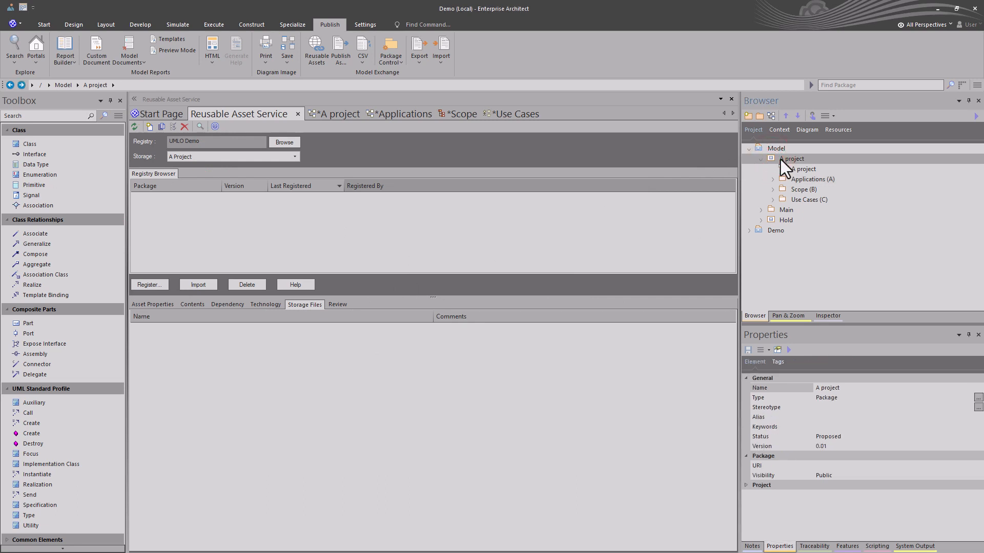
key("ctrl+alt+b")
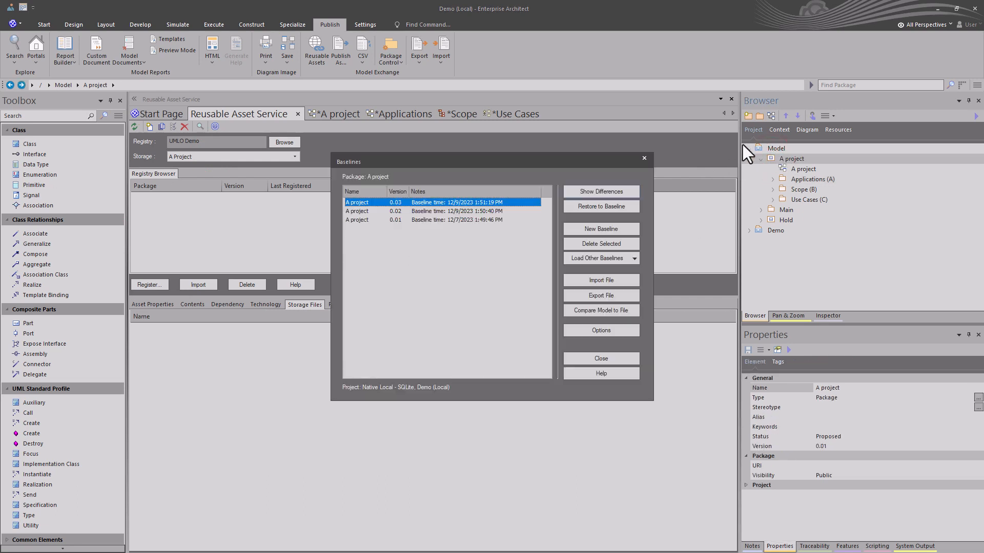
left_click(435, 219)
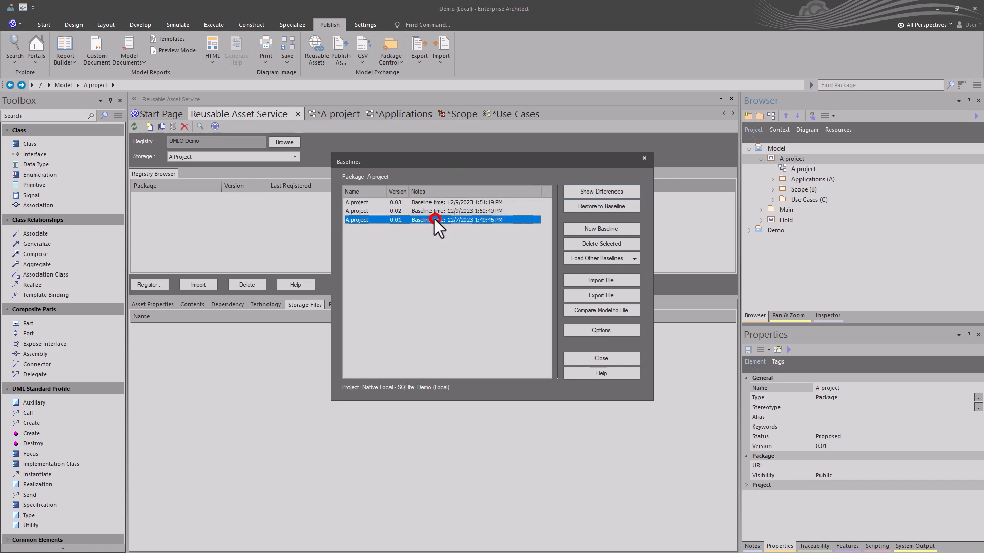
left_click(428, 211)
left_click(428, 202)
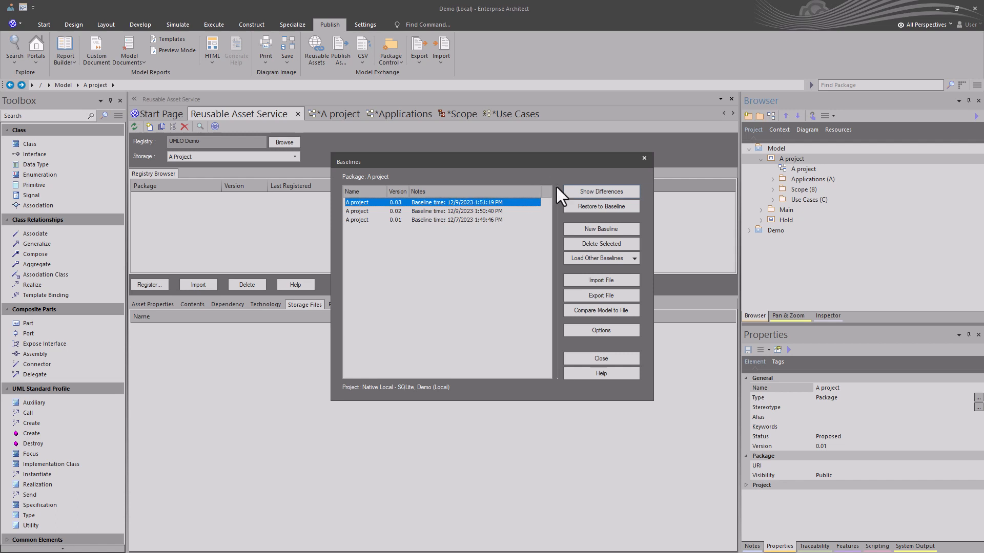
left_click(589, 193)
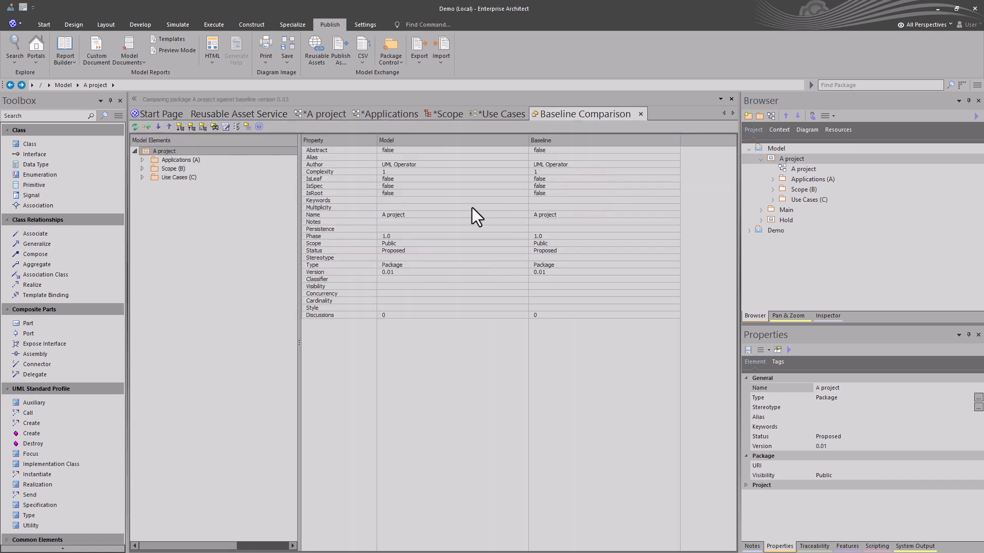
Step: Expand the Applications (A), Scope (B) and Use Cases (C) packages in the comparison and inspect Use Case1's properties
left_click(142, 160)
left_click(142, 178)
left_click(142, 203)
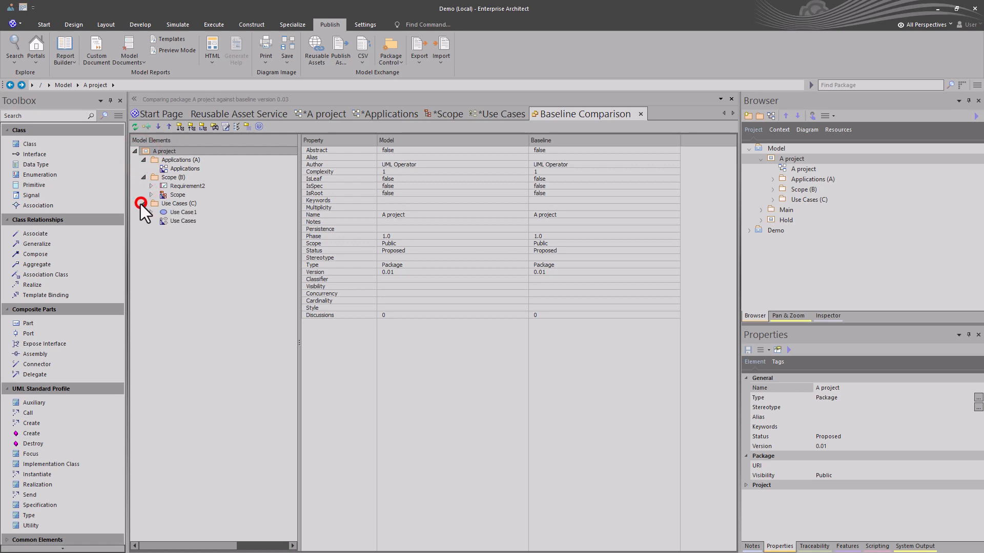
left_click(169, 211)
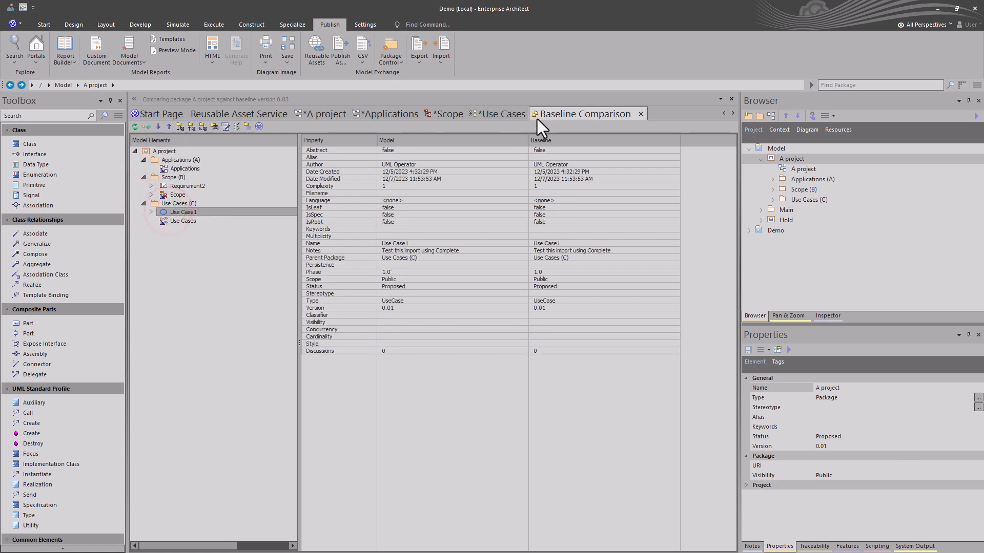
Step: Compare the A project package against baseline version 0.02 and expand Use Cases (C) in the comparison
left_click(247, 128)
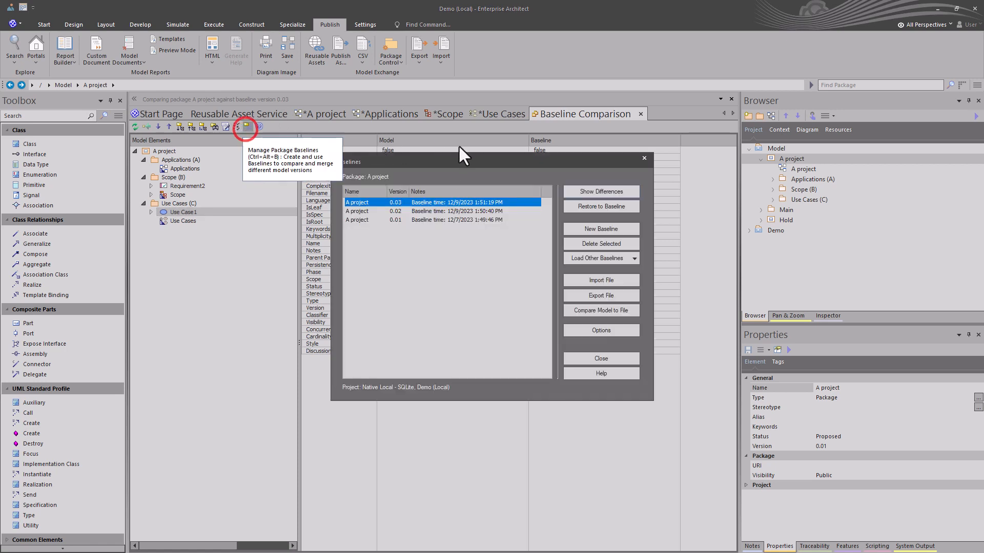
left_click(417, 212)
left_click(590, 193)
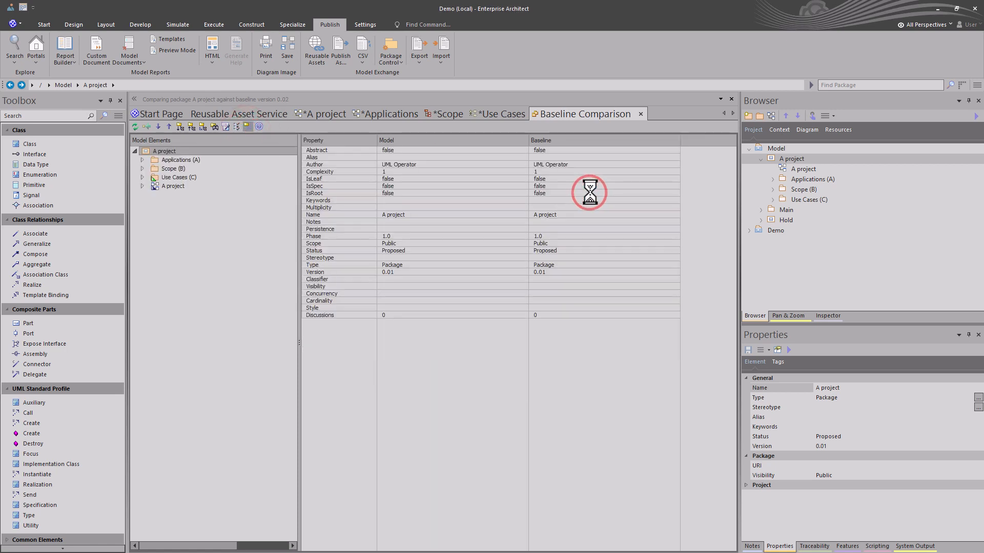
left_click(142, 177)
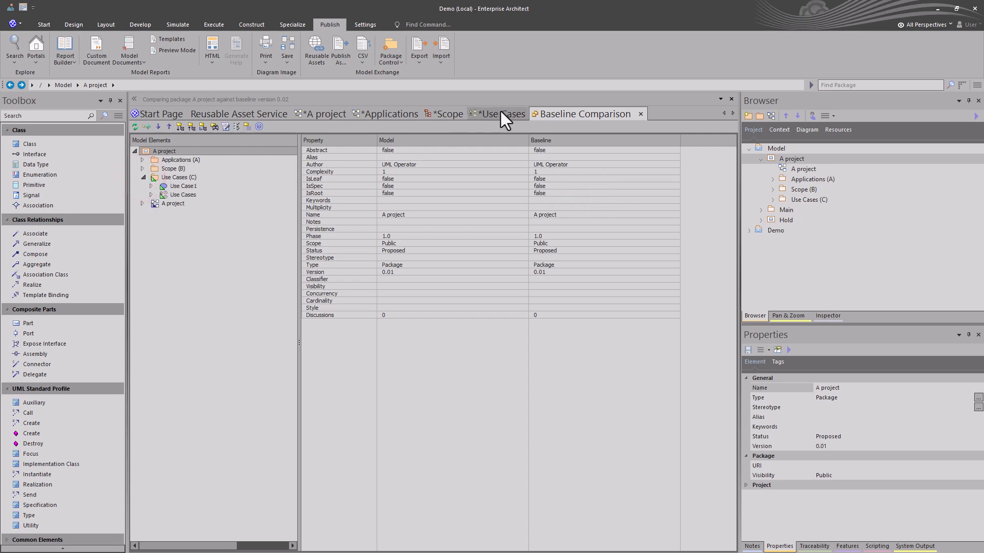
Step: Create a new baseline of the A project package as version 0.04, adding UMLO before the baseline time in the note
left_click(245, 128)
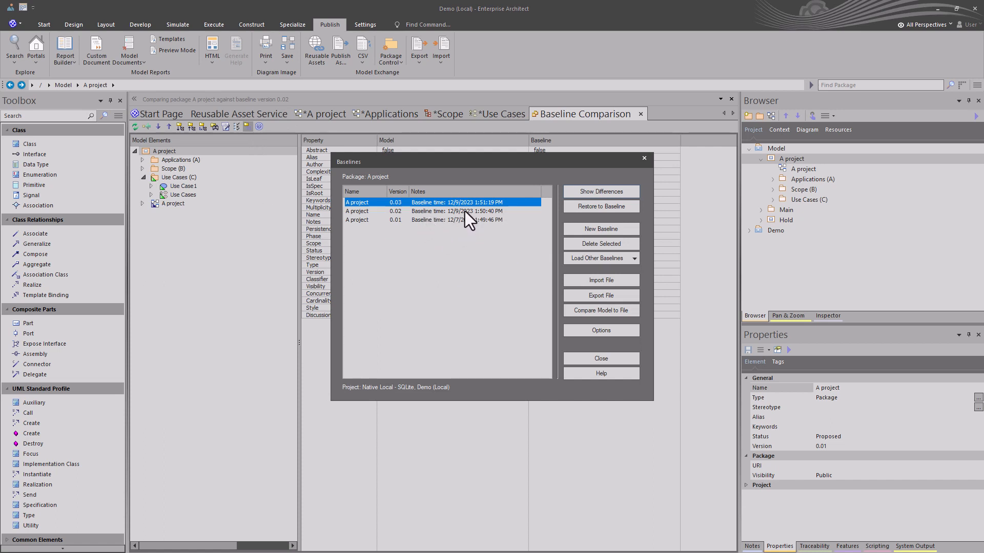
left_click(583, 230)
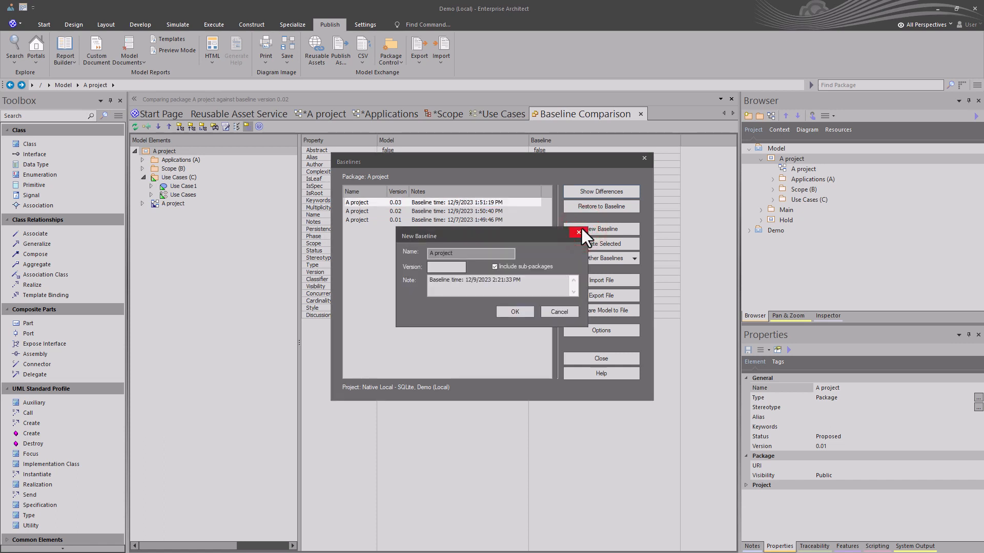
type("0.04")
double_click(432, 269)
left_click_drag(435, 266, 438, 266)
left_click(515, 312)
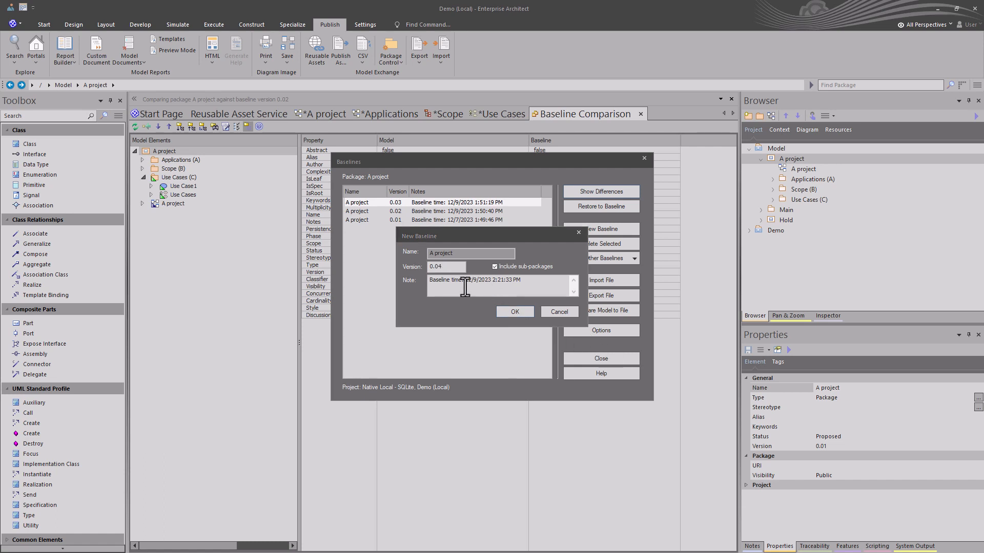
left_click(429, 283)
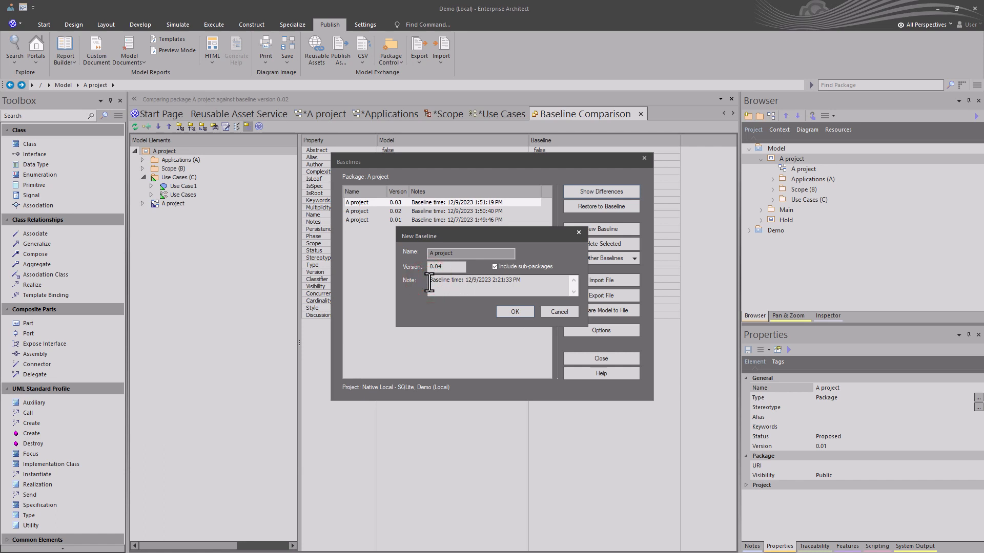
type("UMLO")
left_click(508, 310)
Step: Export baseline version 0.04 to the A Project folder as A_Project_04_120923.xml
left_click(433, 202)
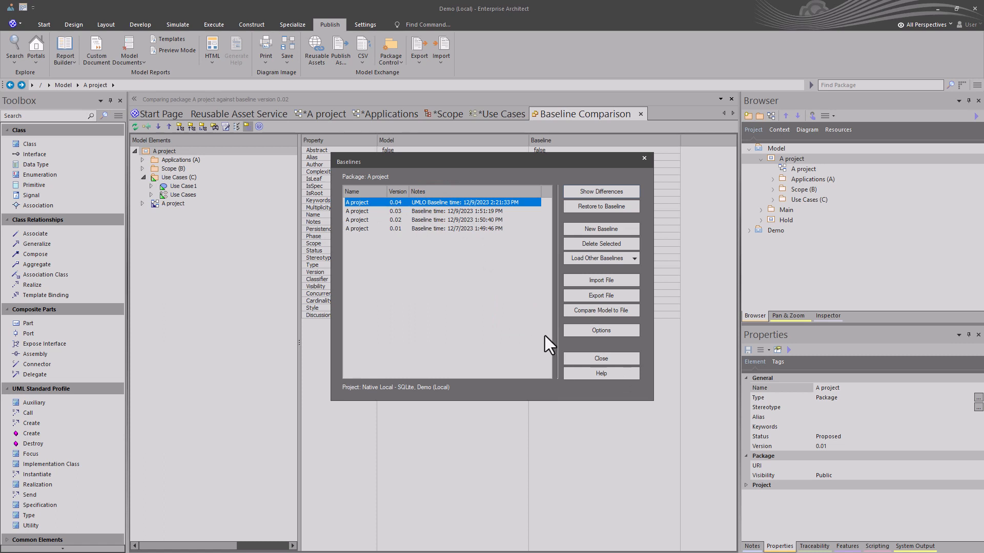
left_click(598, 296)
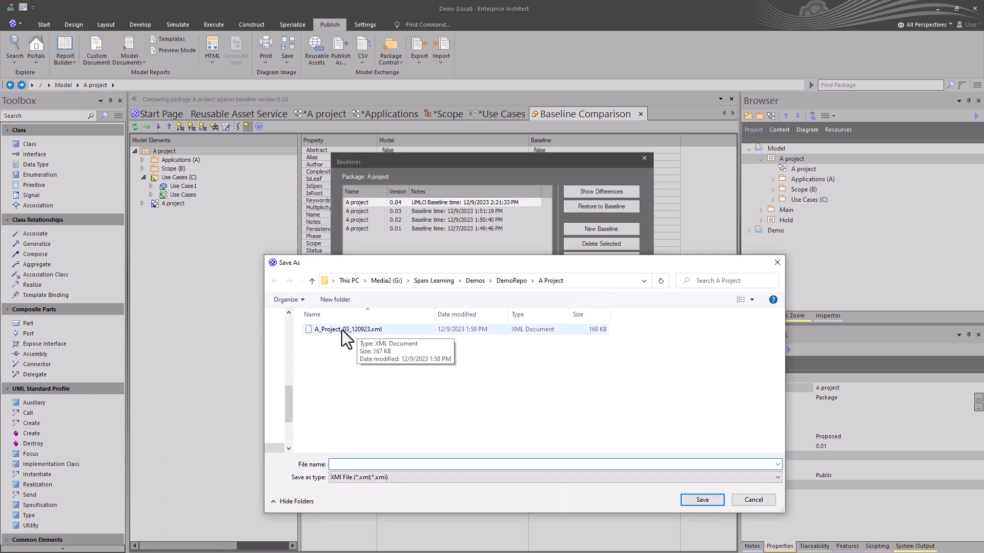
left_click(339, 331)
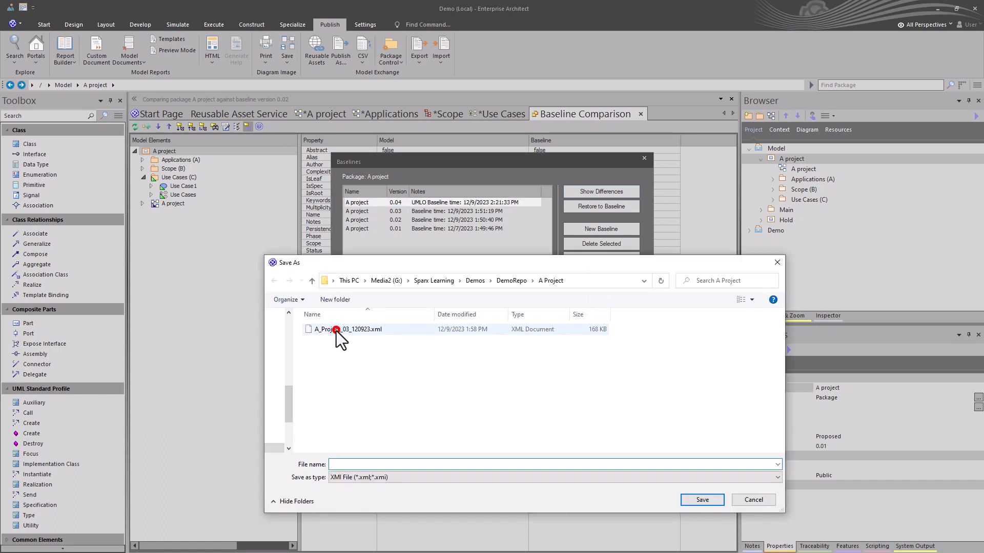
double_click(354, 464)
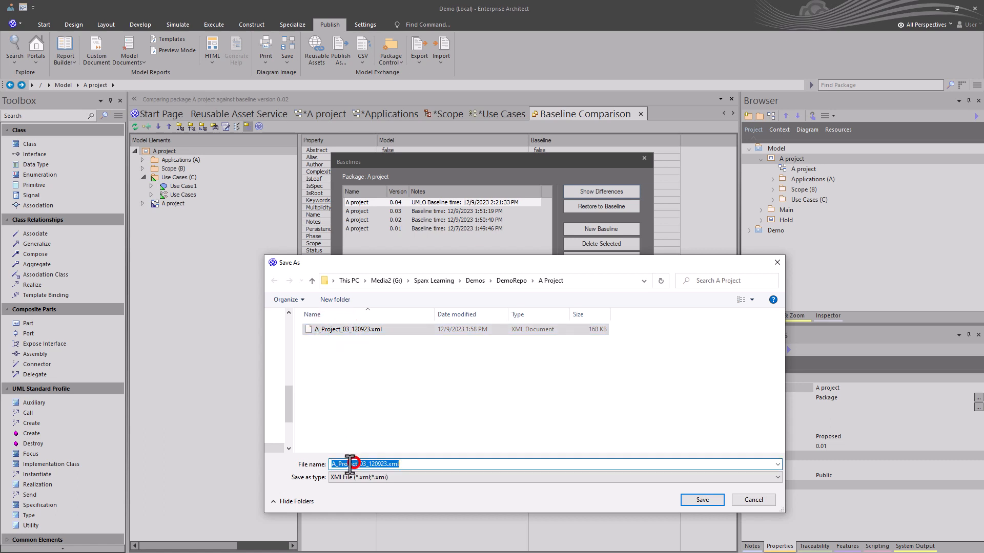
left_click(351, 464)
key("BackSpace")
type("4")
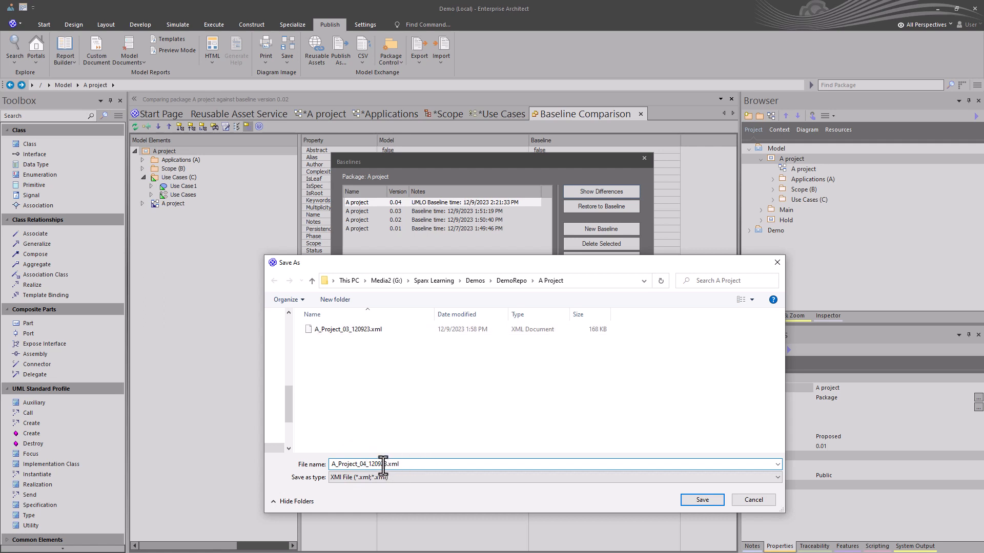
left_click(710, 501)
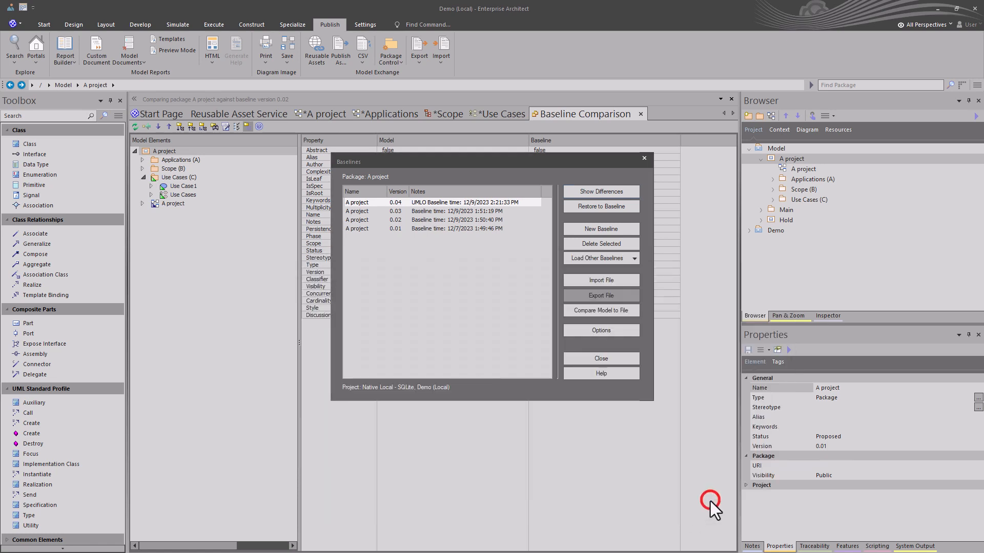
left_click(537, 306)
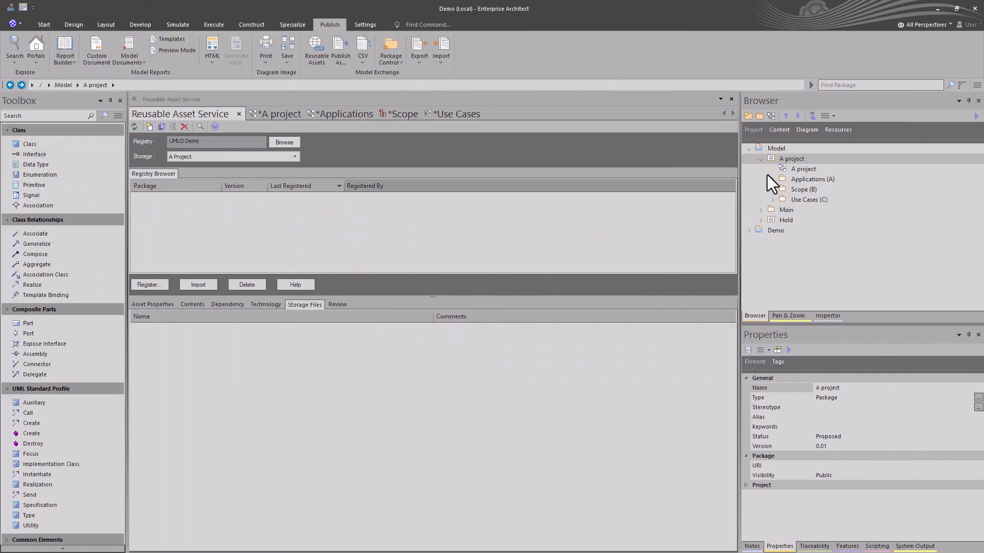
Step: Show the differences between the A project package and its baseline version 0.04
left_click(785, 159)
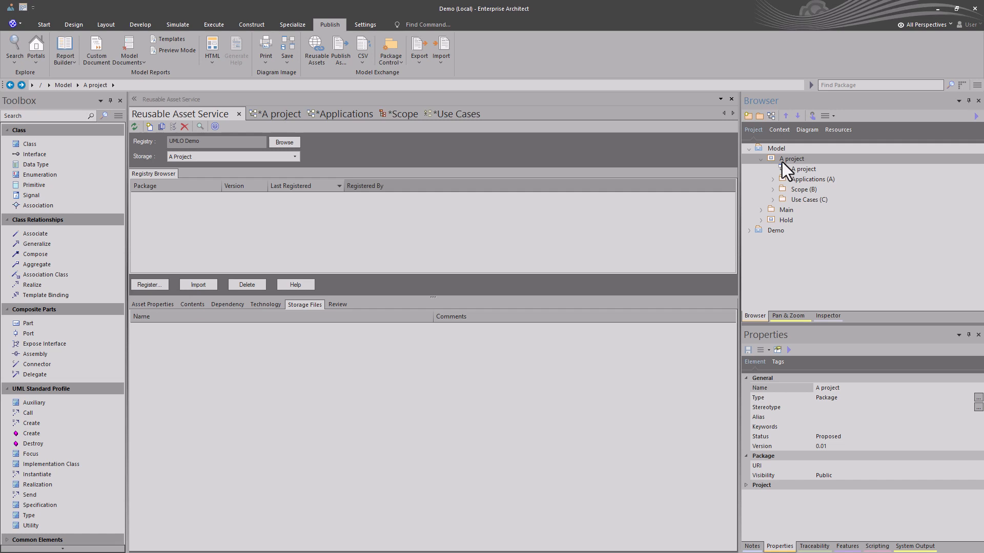
key("ctrl+alt+b")
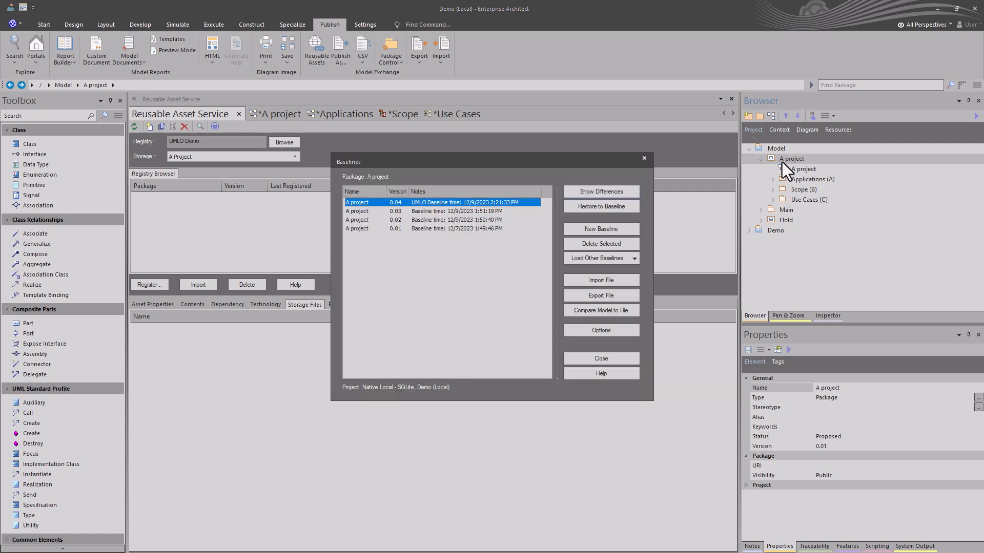
left_click(610, 193)
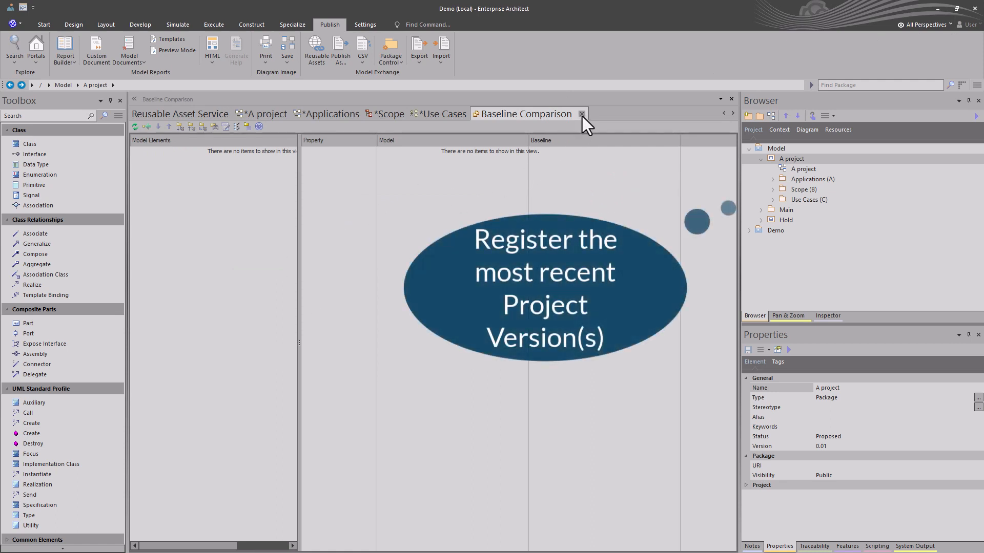
Step: Look through the Applications (A), Scope (B) and Use Cases (C) packages and close the baseline comparison
left_click(803, 180)
left_click(808, 190)
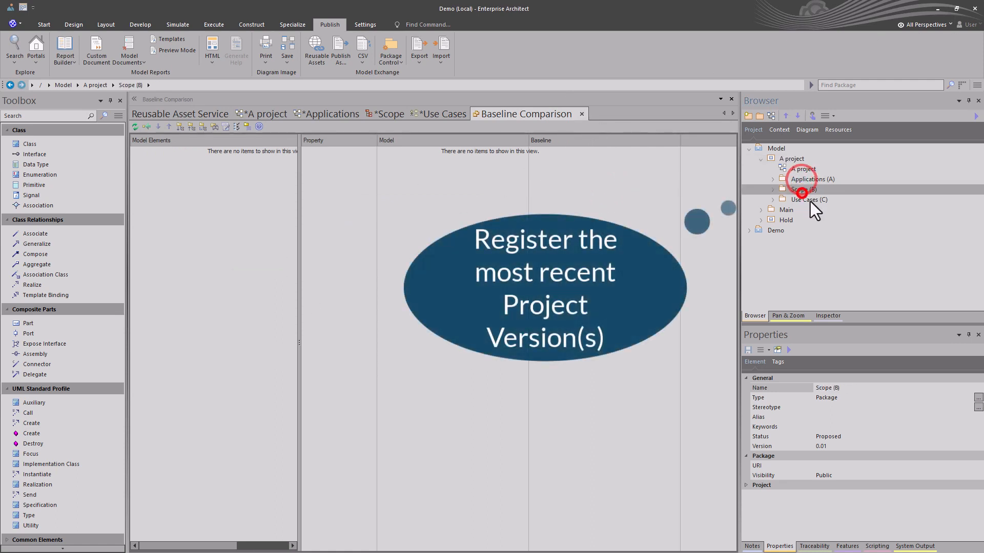
left_click(810, 200)
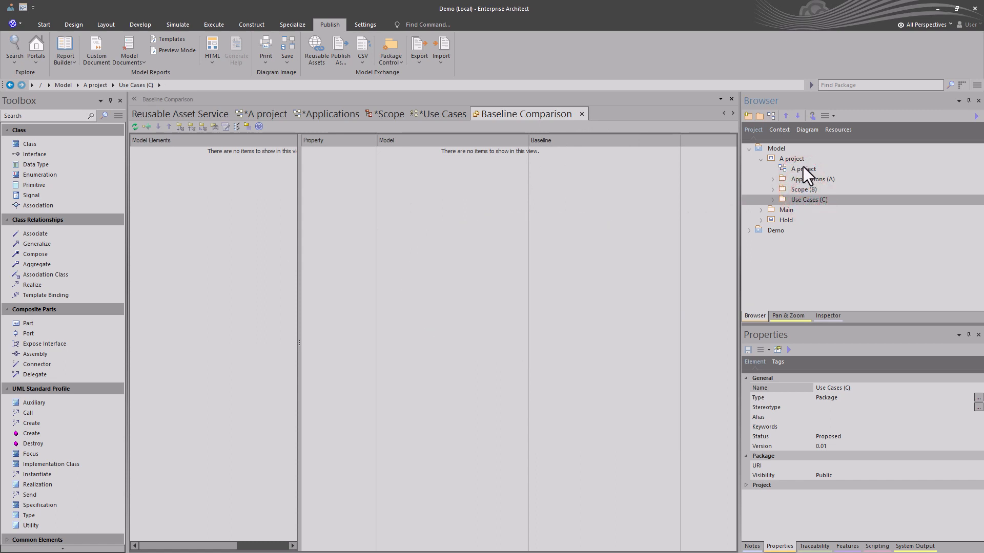
left_click(582, 115)
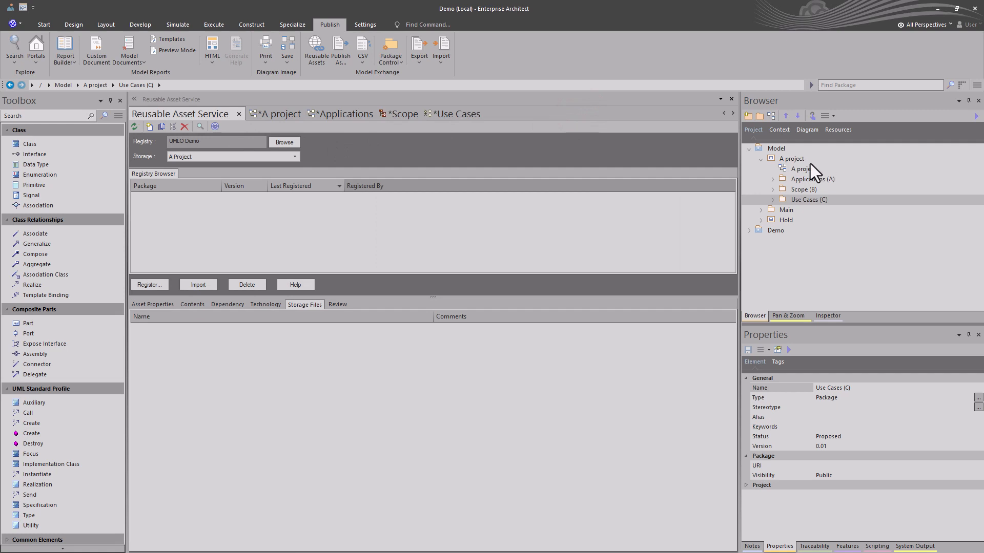
Step: Set up registration of the A project package with version 0.04, comment "A Project Registration" and note "Our first registration for this Release Train relevant to PI1."
left_click(783, 160)
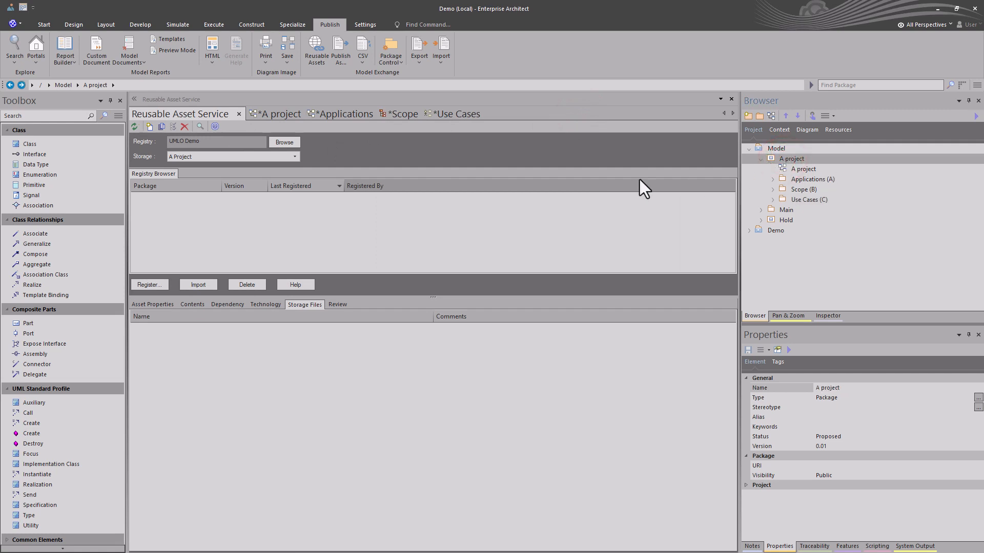
left_click(140, 285)
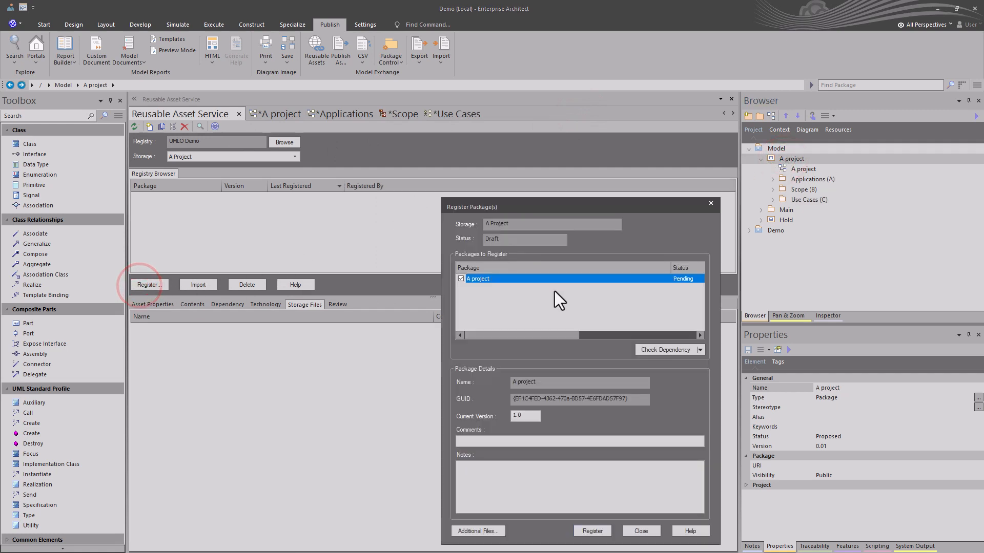
left_click_drag(522, 415, 505, 405)
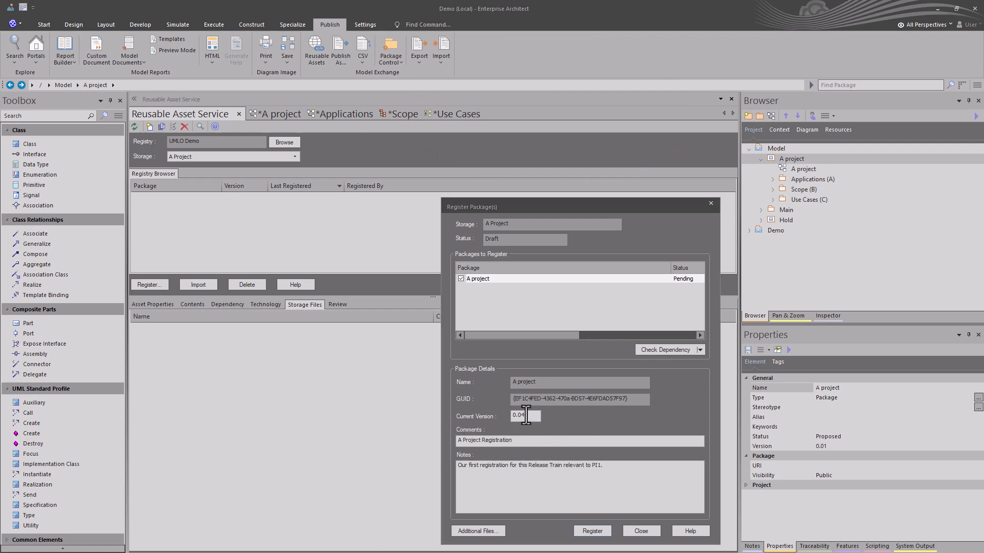
left_click(529, 414)
left_click(510, 437)
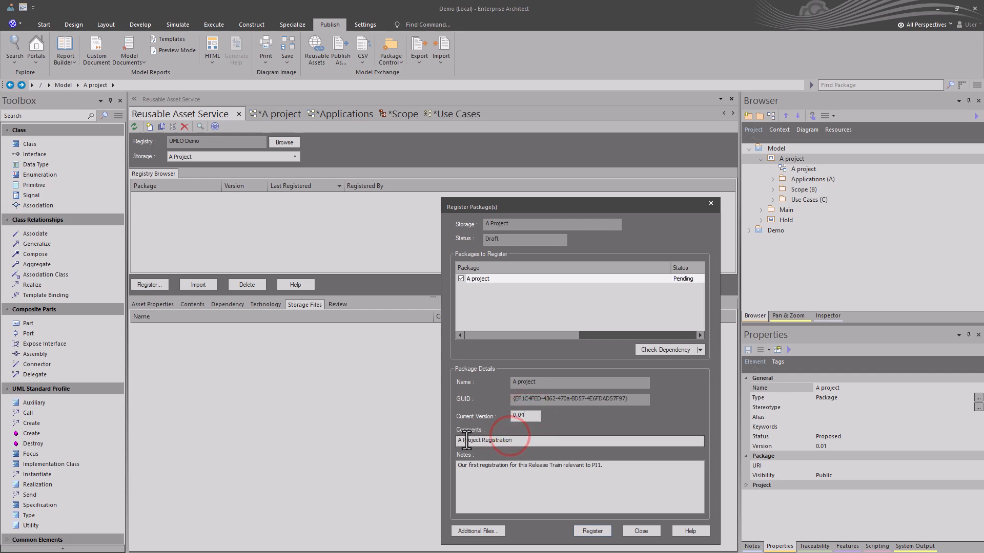
left_click(501, 461)
left_click(600, 466)
left_click_drag(610, 465, 516, 464)
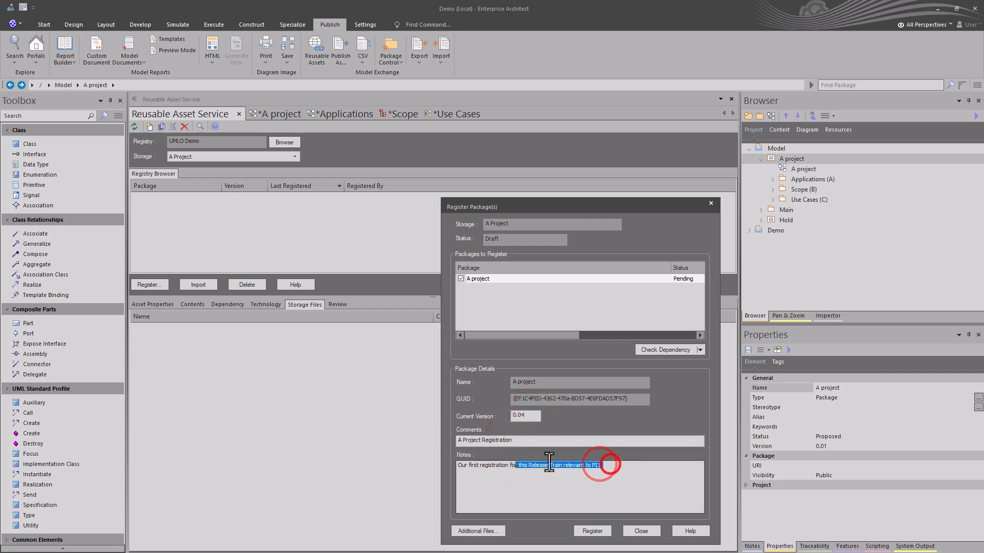
left_click(623, 464)
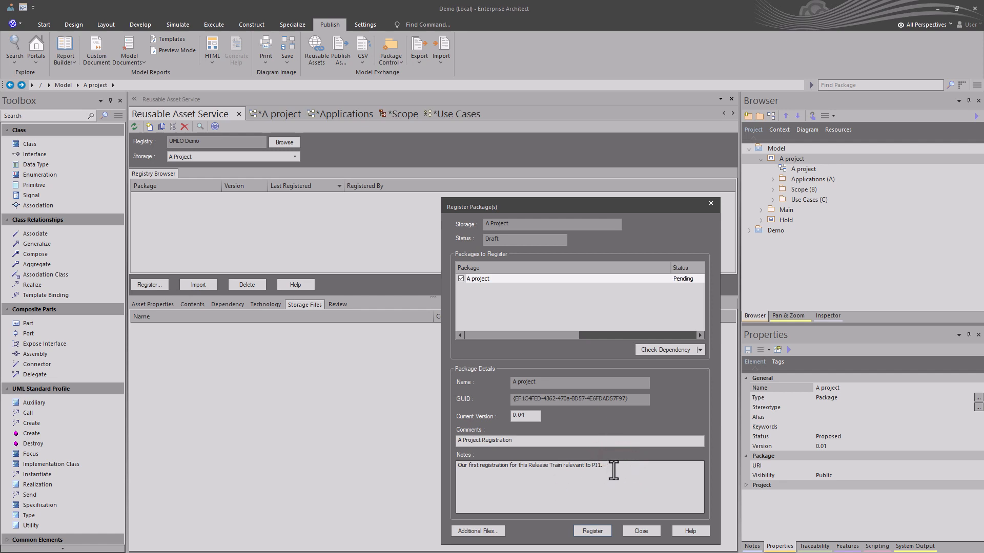
Step: Run a Complete dependency check on the A project package and register it in the A Project storage
left_click(701, 350)
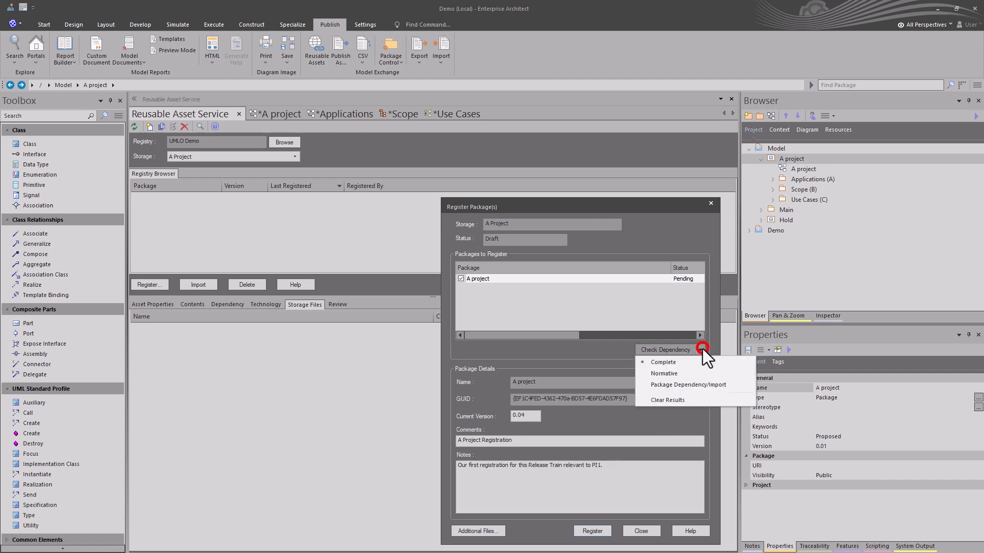
left_click(661, 362)
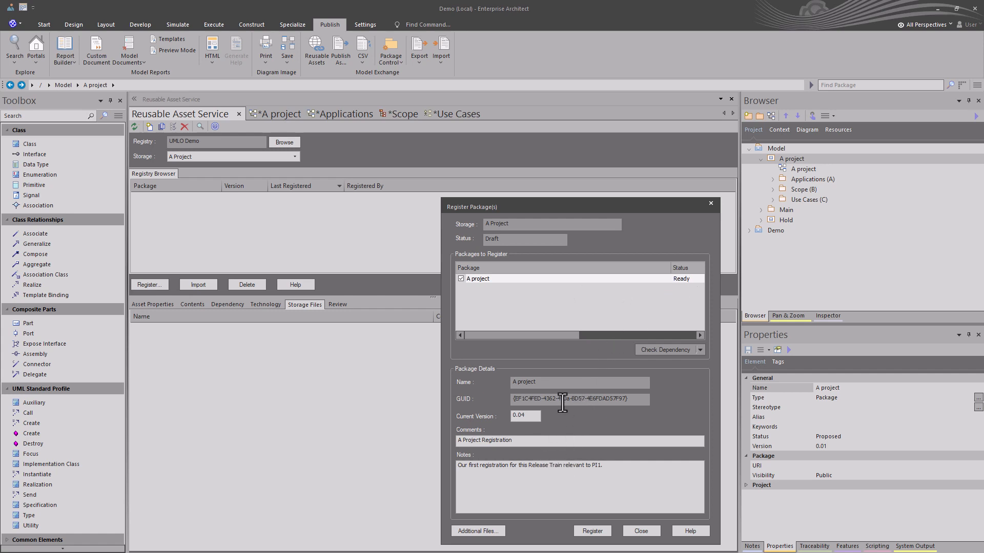
left_click(592, 532)
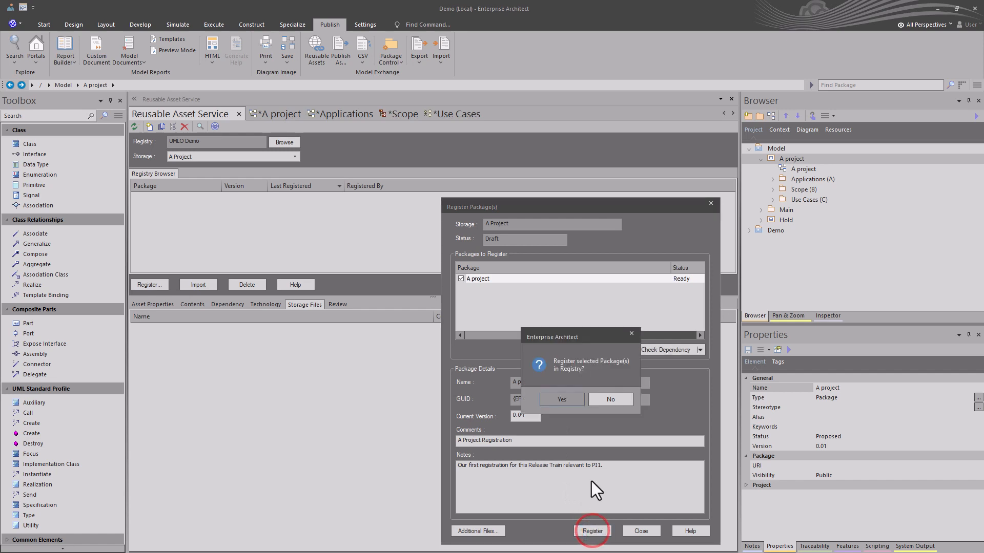
left_click(567, 397)
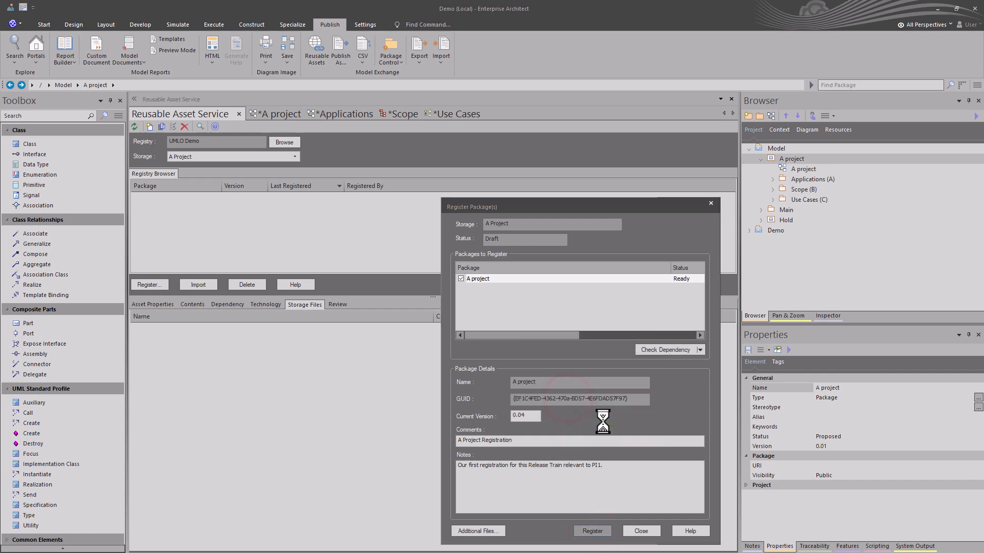
left_click(613, 399)
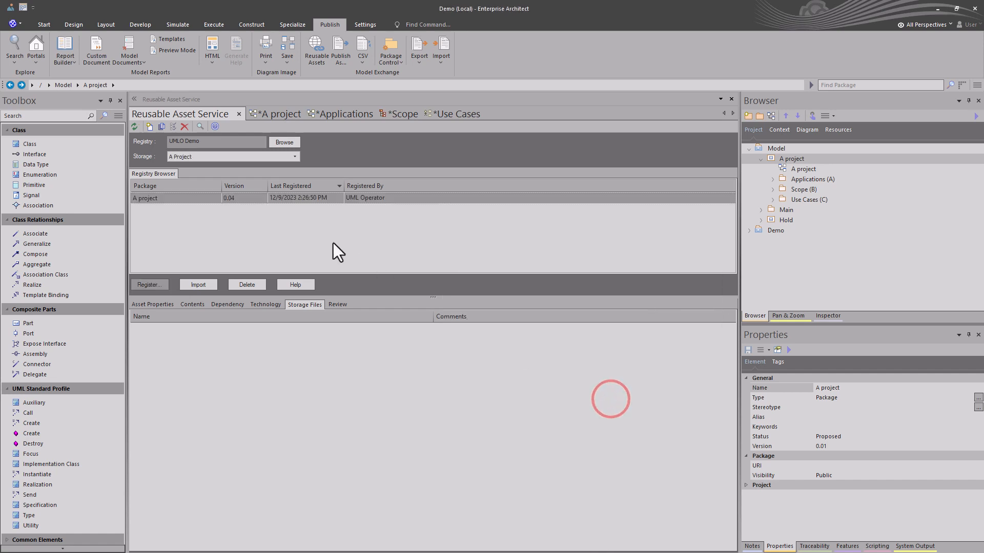
Step: Select the registered A project package and view its asset properties
left_click(181, 197)
left_click(237, 198)
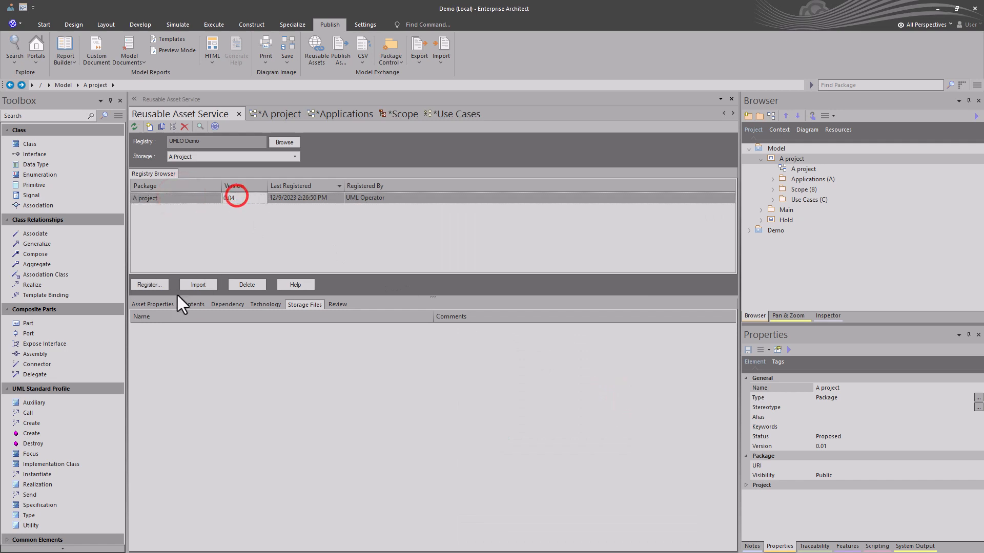
left_click(164, 304)
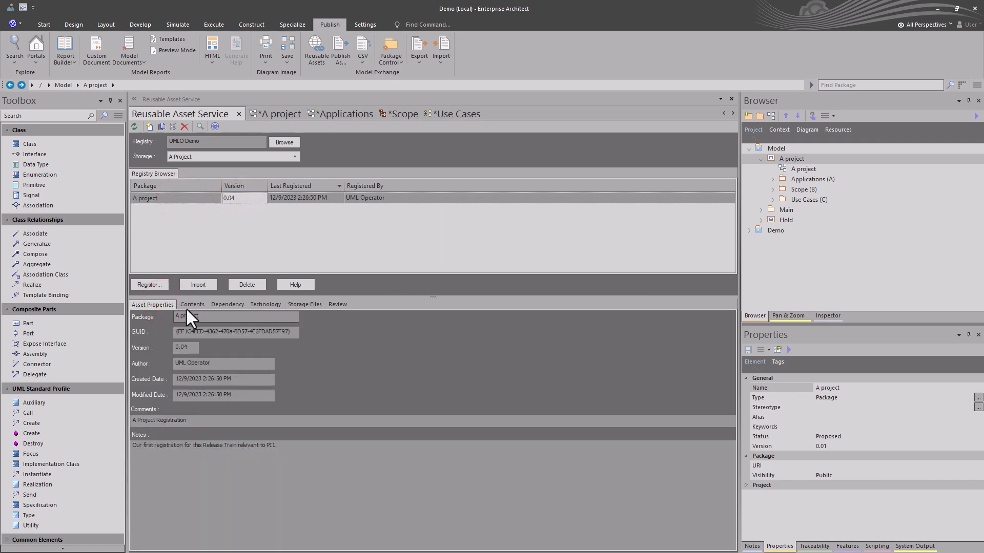
Step: Examine the registered package's contents, opening the A project diagram entry and checking the listed diagrams and elements
left_click(188, 303)
left_click(151, 367)
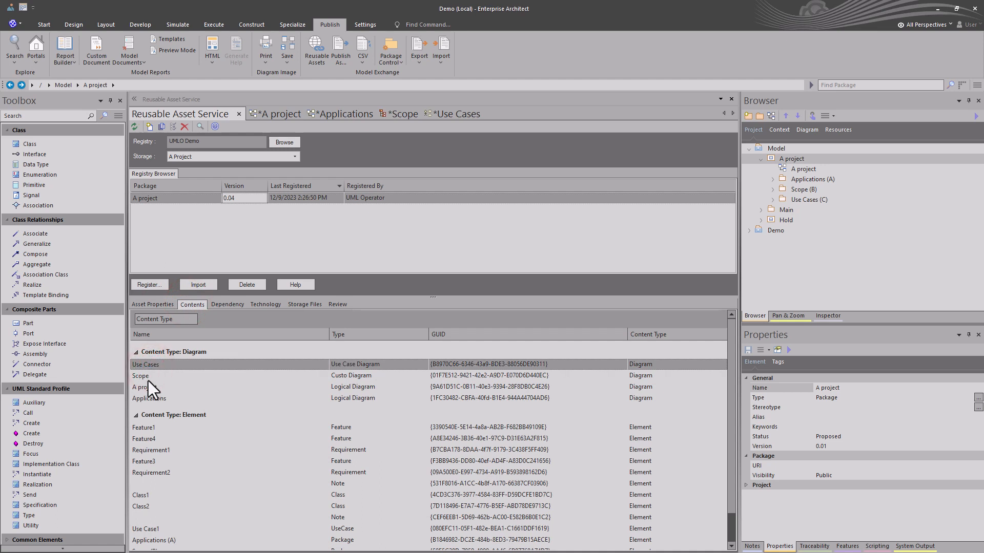
double_click(146, 389)
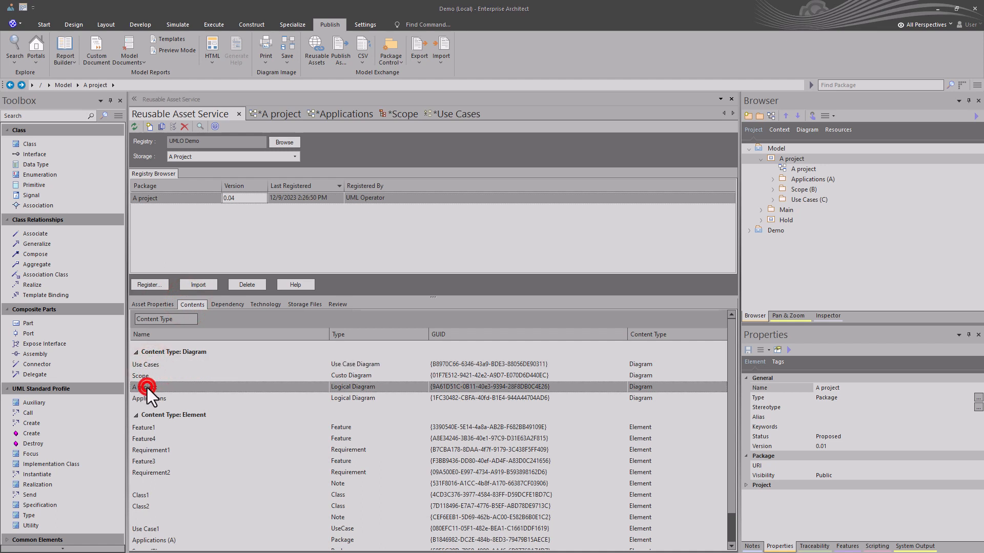
left_click(399, 128)
scroll(211, 453, "down", 1)
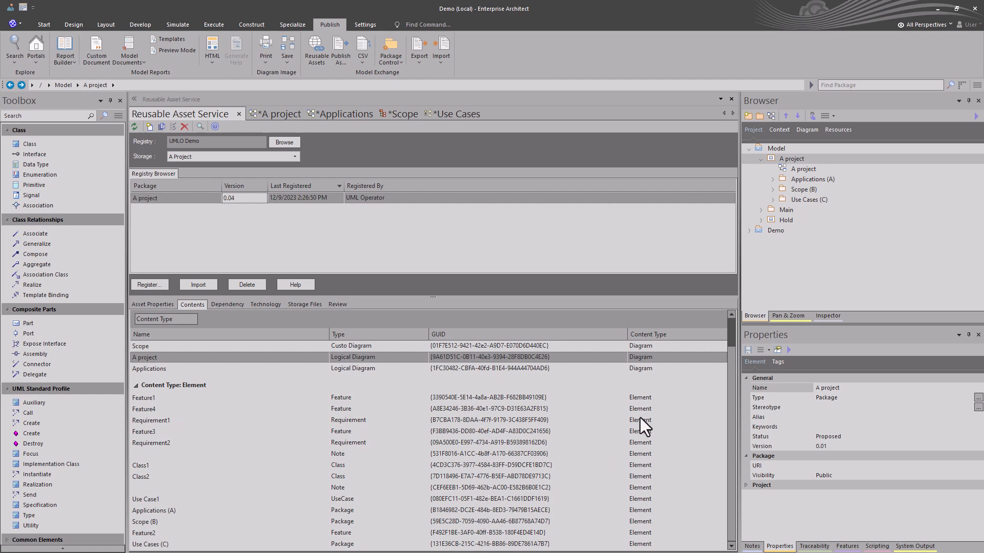
left_click(643, 364)
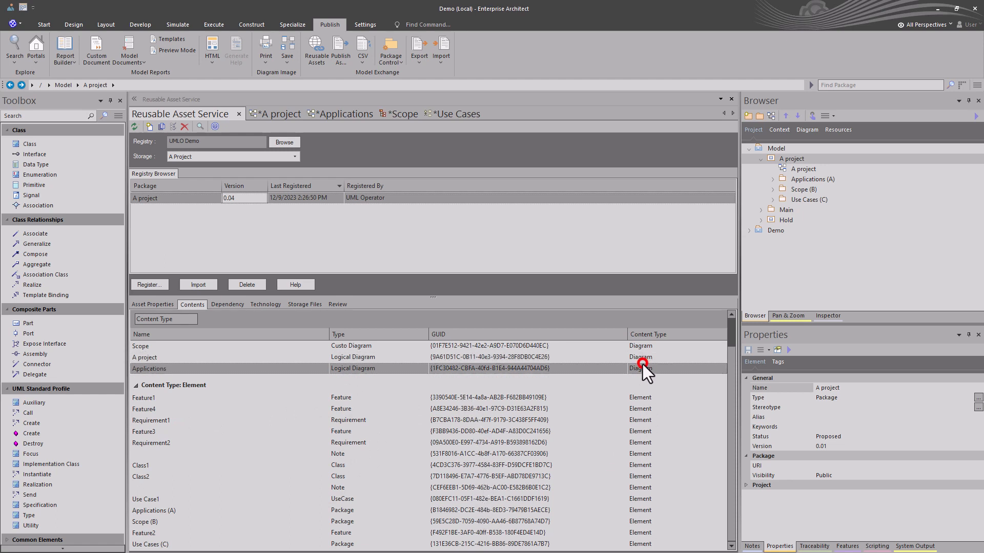
scroll(651, 363, "up", 1)
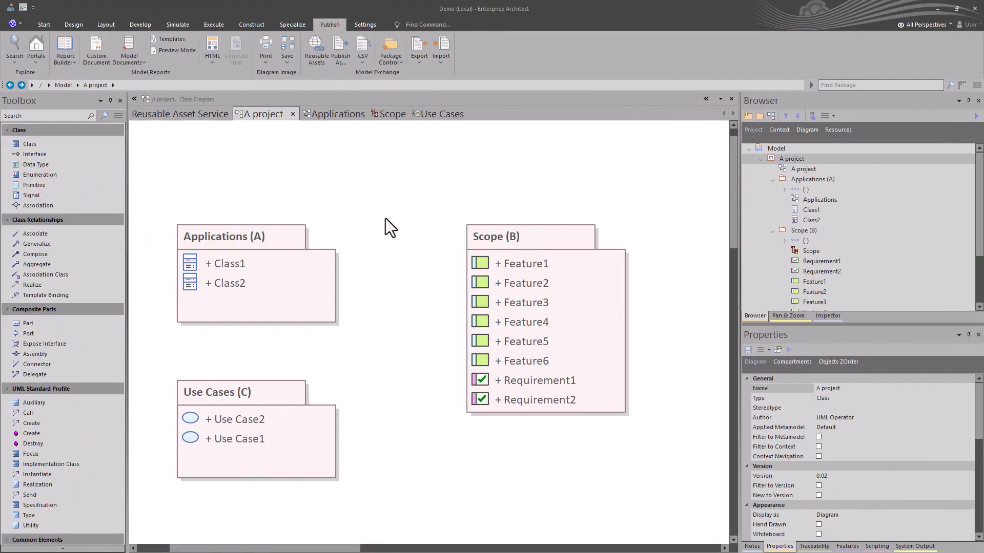
Step: Compare the A project package with its baseline 0.04 and expand the differences under Applications (A), Scope (B) and Use Cases (C)
left_click(785, 160)
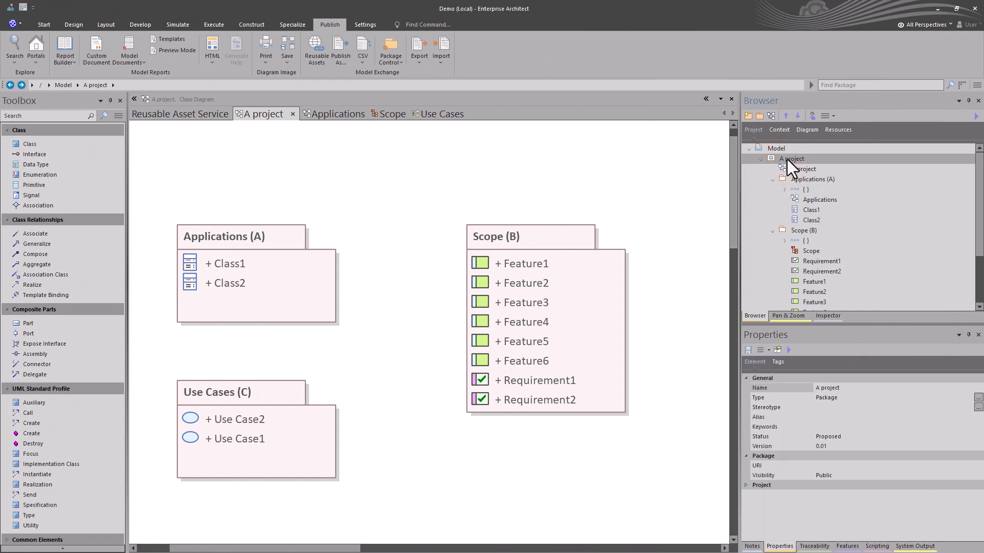
key("ctrl+alt+b")
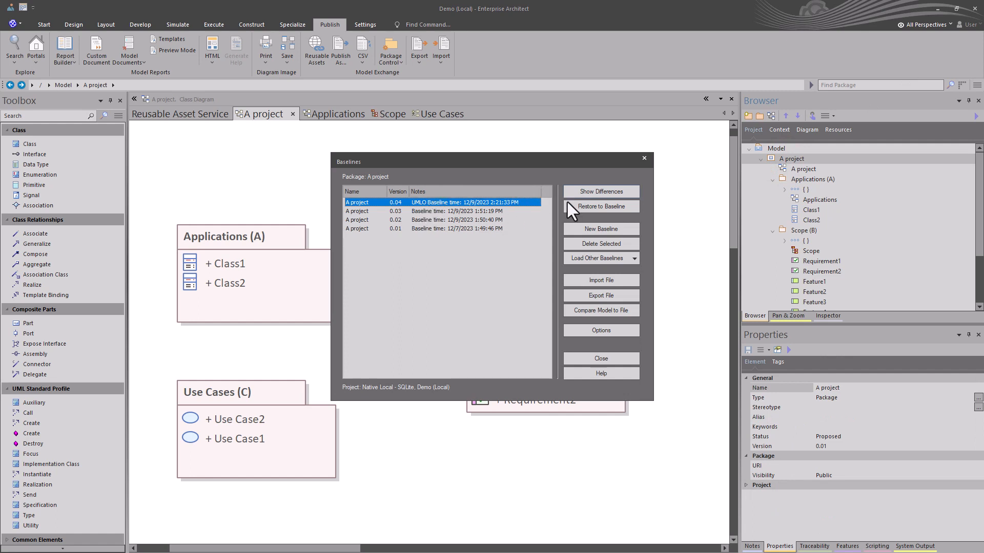
left_click(591, 192)
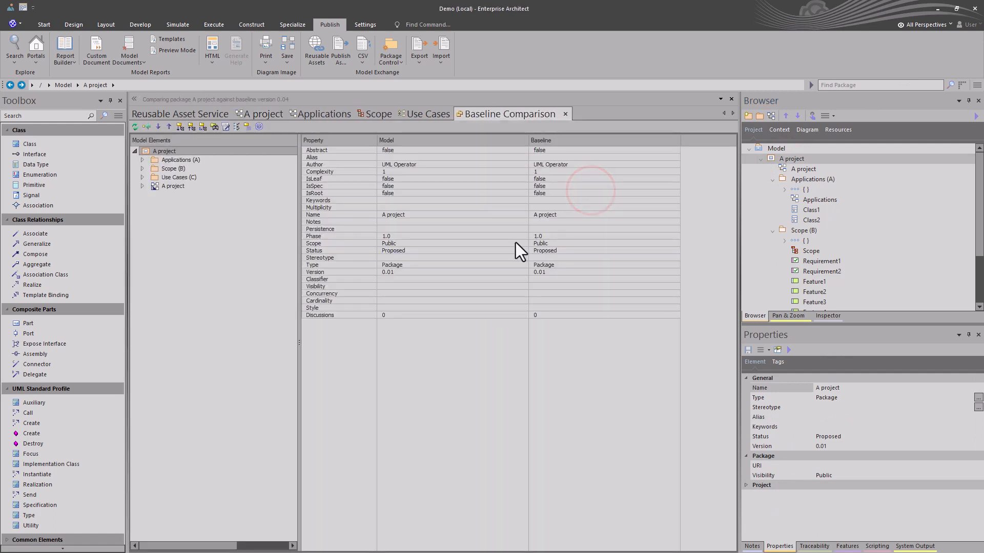
left_click(141, 160)
left_click(142, 178)
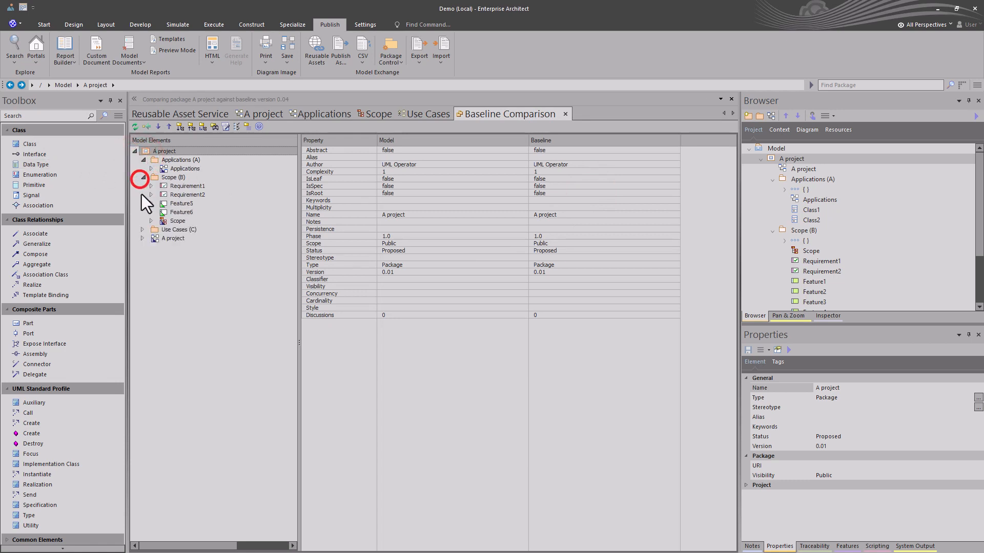
left_click(143, 229)
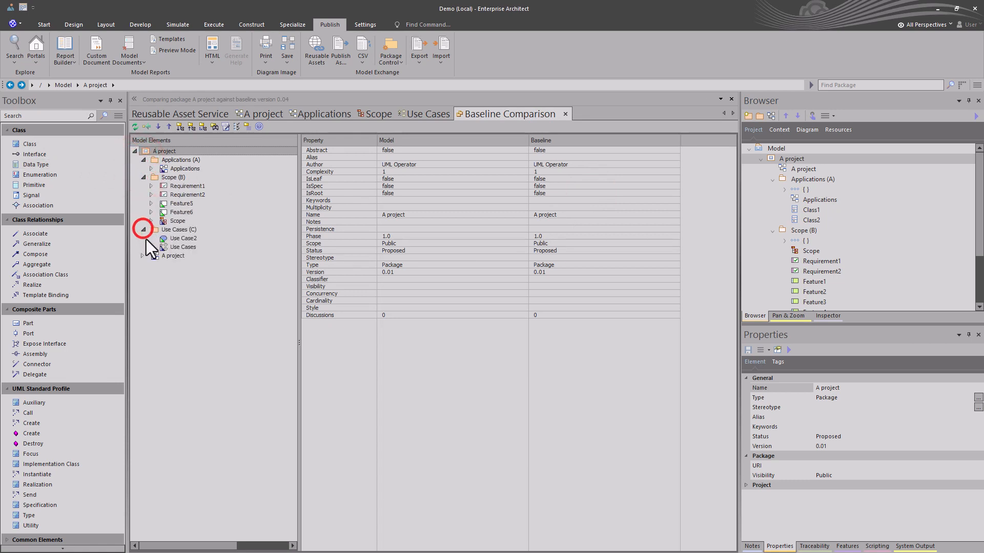
Step: Inspect the comparison details for Feature5, Scope (B) and Use Case2, including the source and target of Feature5's Realization link
left_click(177, 205)
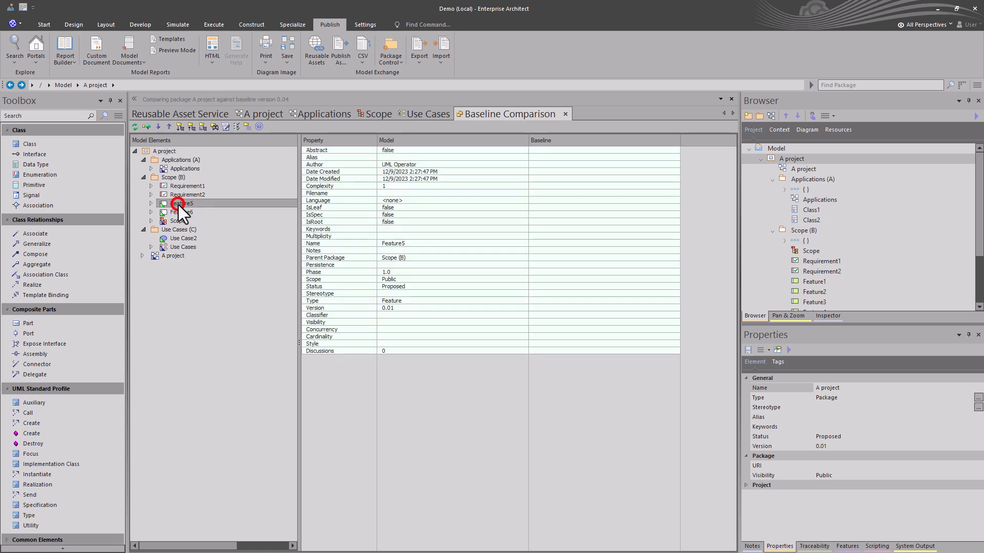
left_click(173, 177)
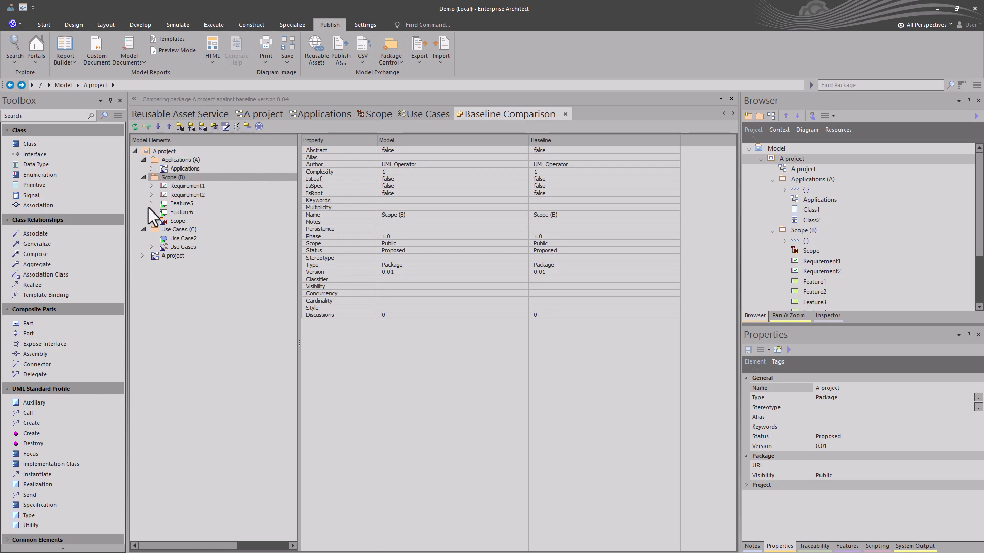
left_click(169, 238)
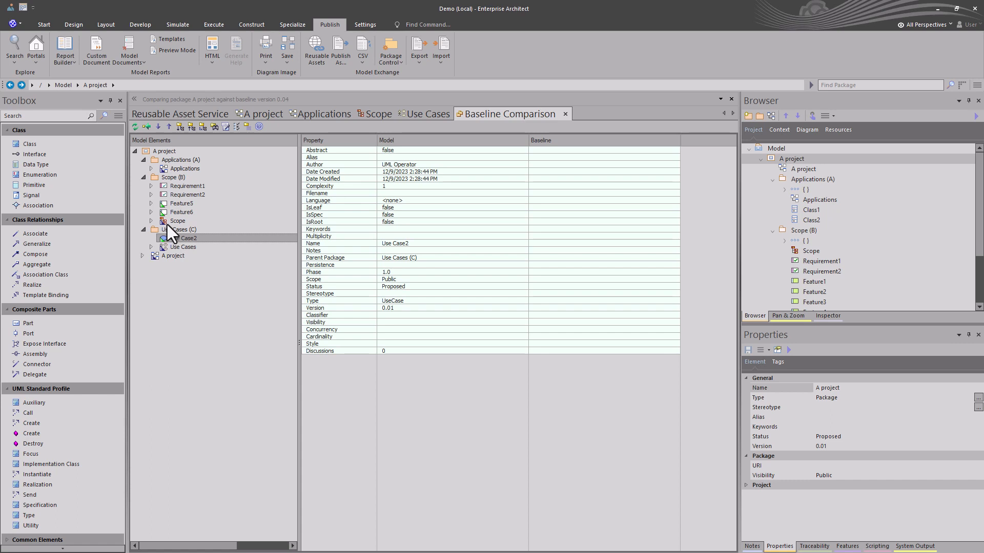
left_click(151, 203)
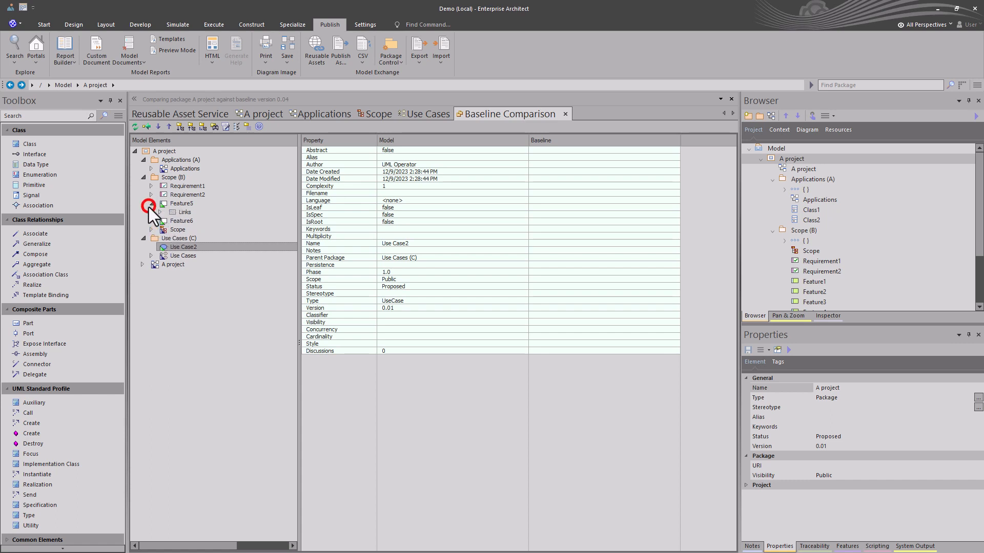
left_click(160, 212)
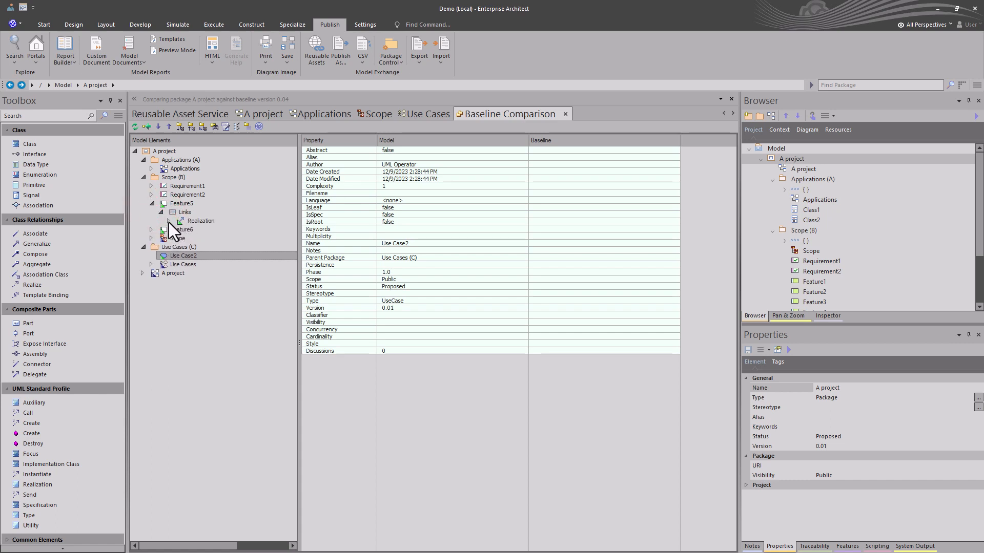
left_click(169, 221)
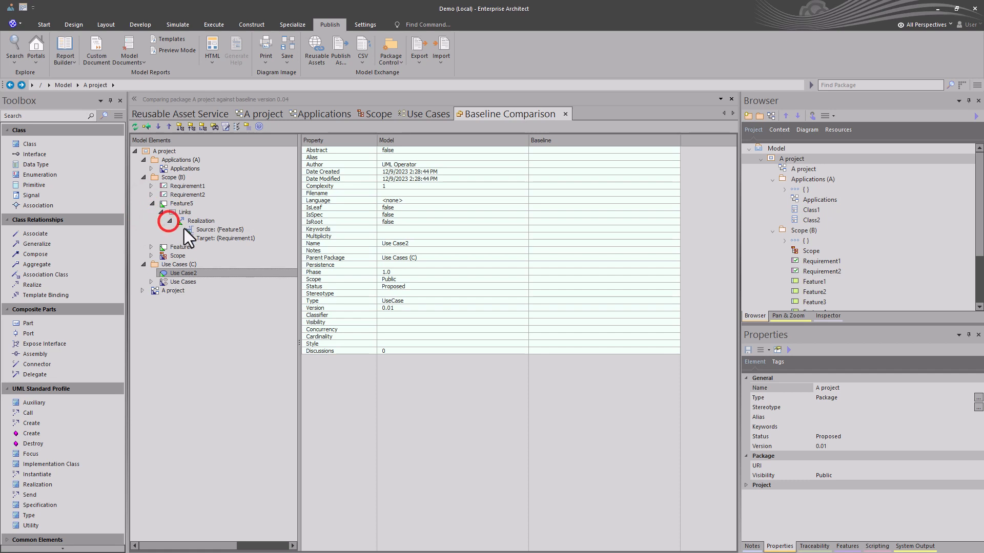
left_click(232, 238)
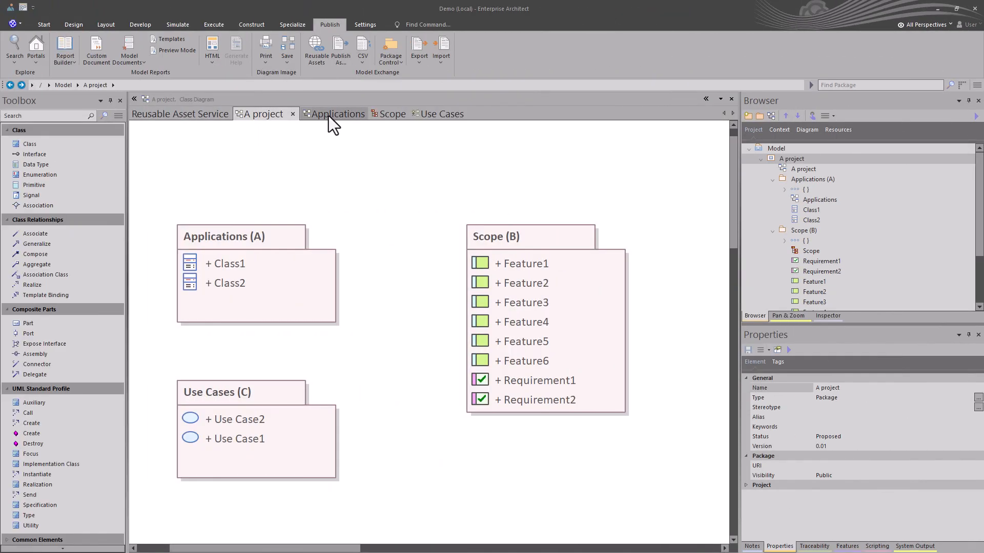
Step: Review the Applications, Scope and Use Cases diagrams for their features, requirements, use cases and relationships
left_click(328, 114)
left_click(395, 114)
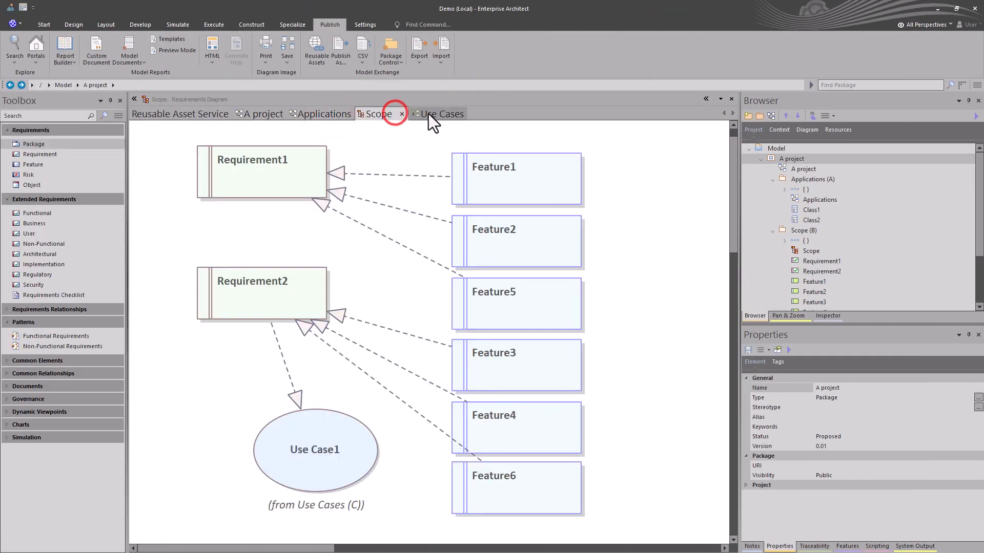
left_click(429, 114)
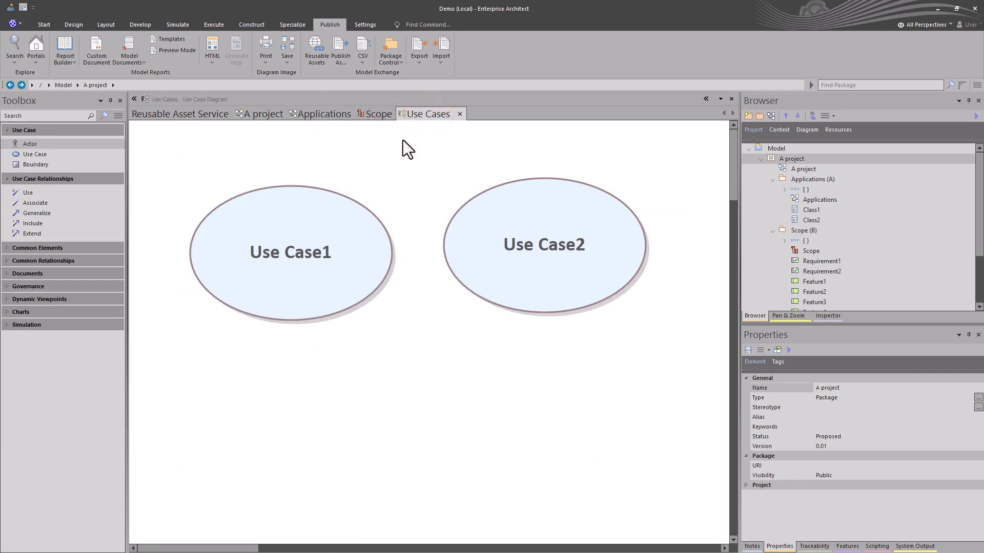
left_click(324, 114)
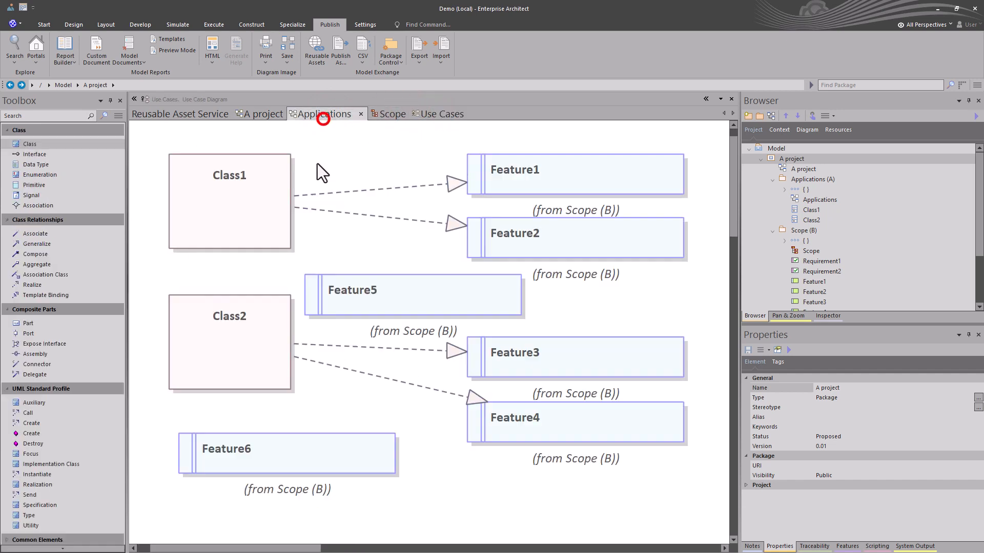
left_click(383, 116)
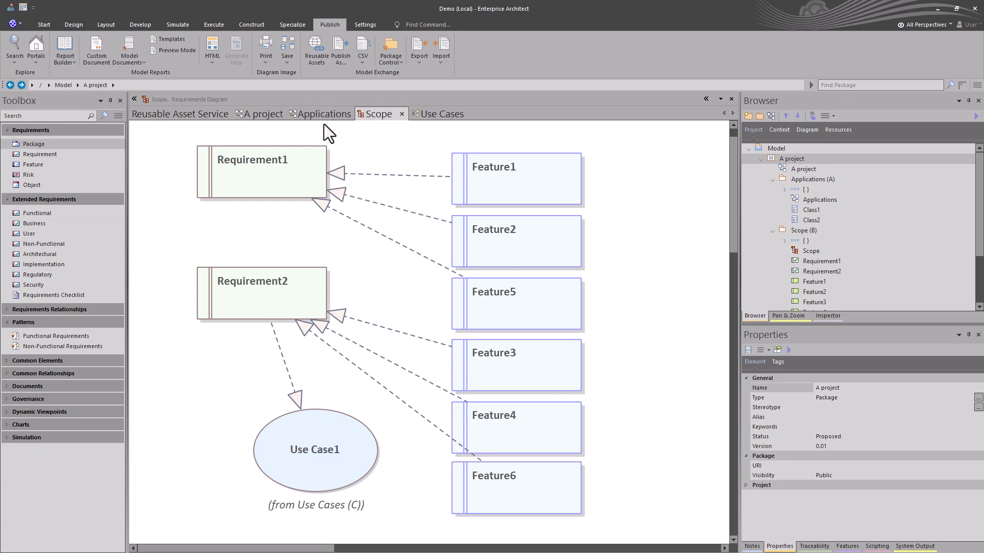
left_click(327, 116)
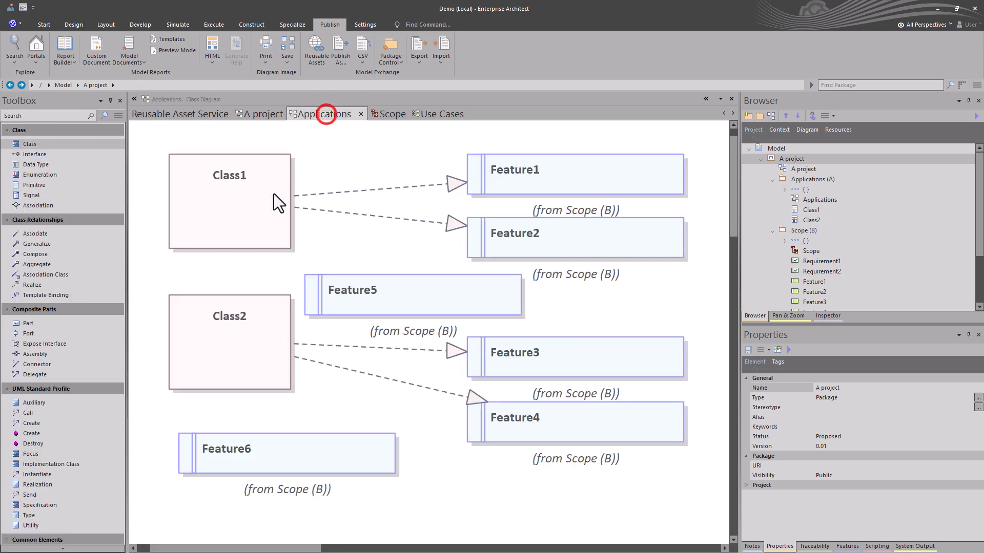
Step: Switch the Reusable Asset Service storage to A Project Delivery
left_click(186, 112)
left_click(296, 157)
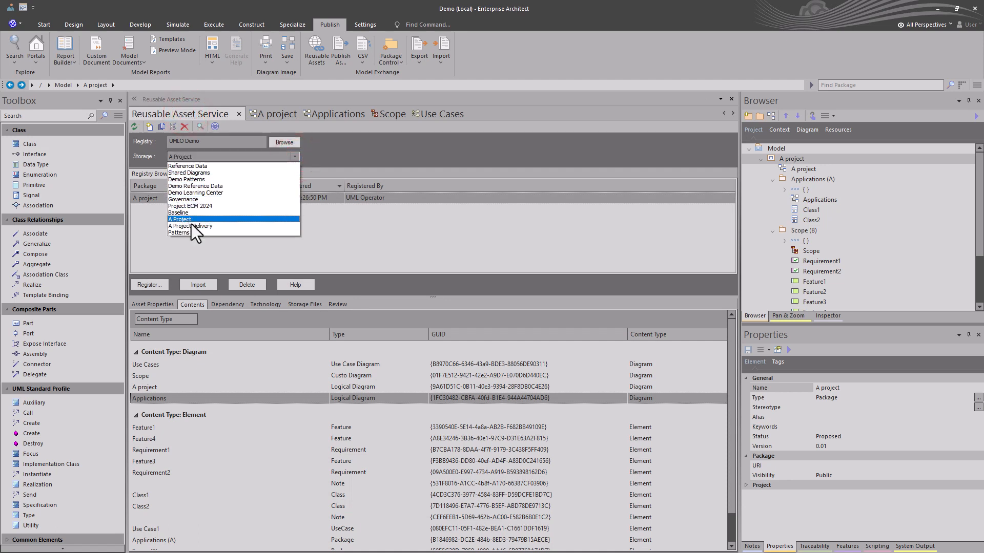
left_click(207, 226)
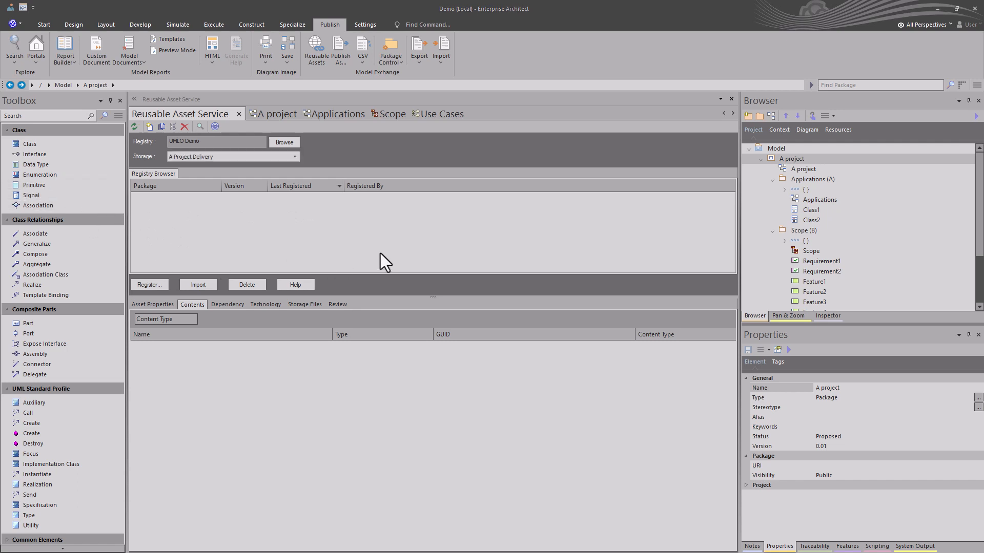
Step: Look through the Applications (A), Scope (B) and Use Cases (C) packages in the A project model
left_click(805, 180)
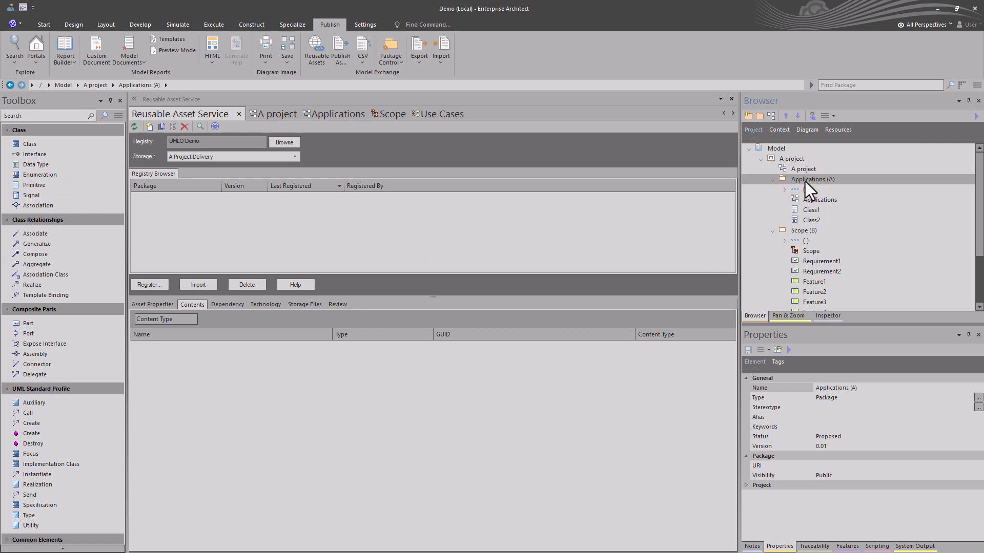
left_click(789, 232)
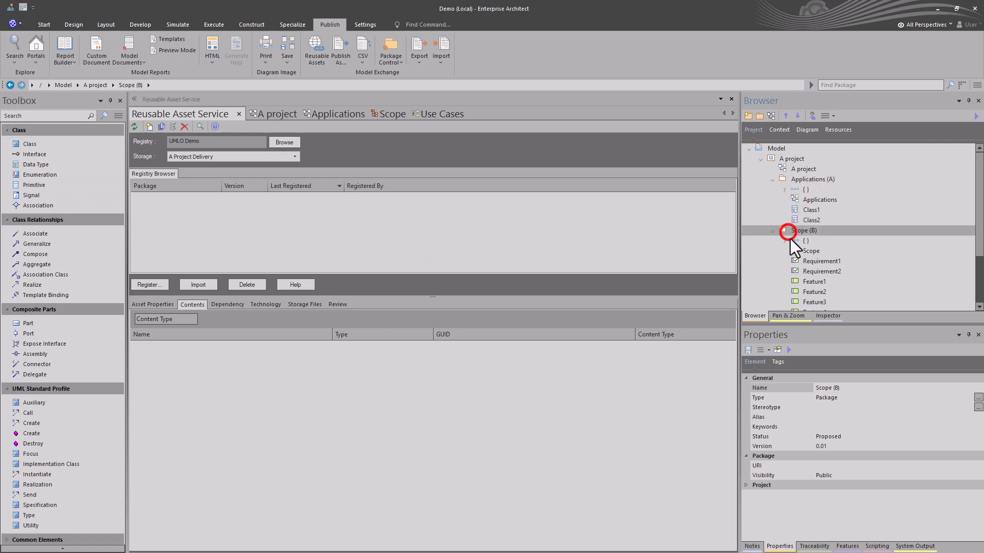
scroll(800, 276, "down", 2)
left_click(792, 281)
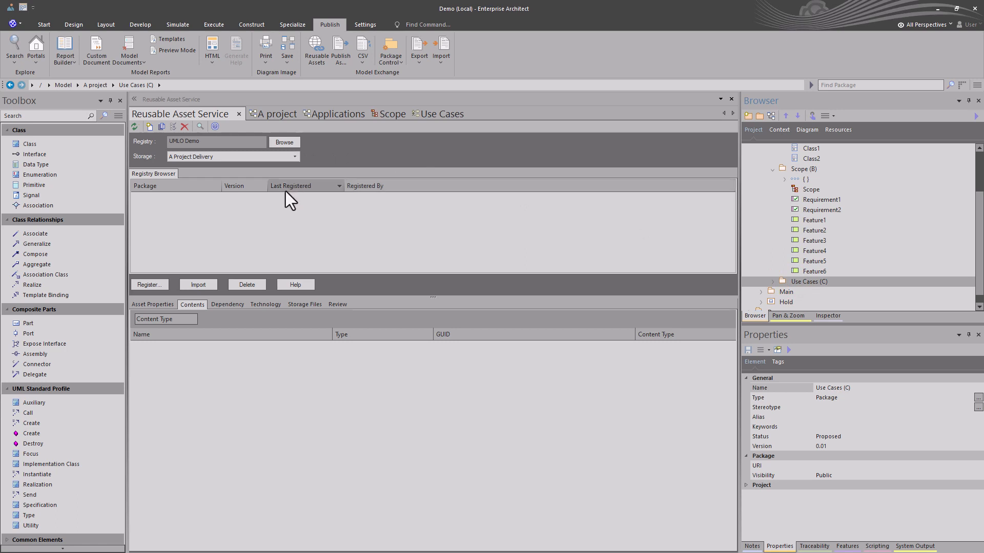
scroll(807, 184, "up", 2)
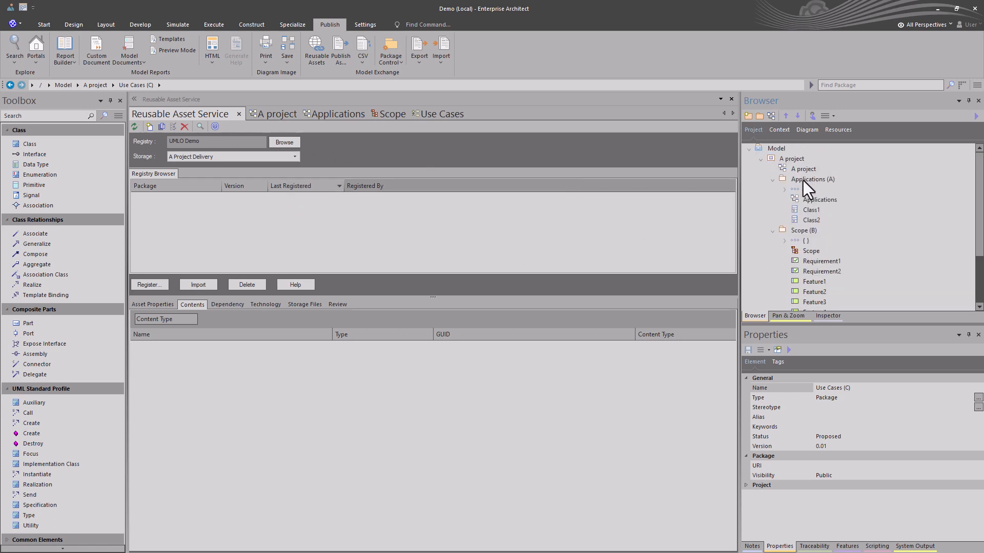
left_click(803, 179)
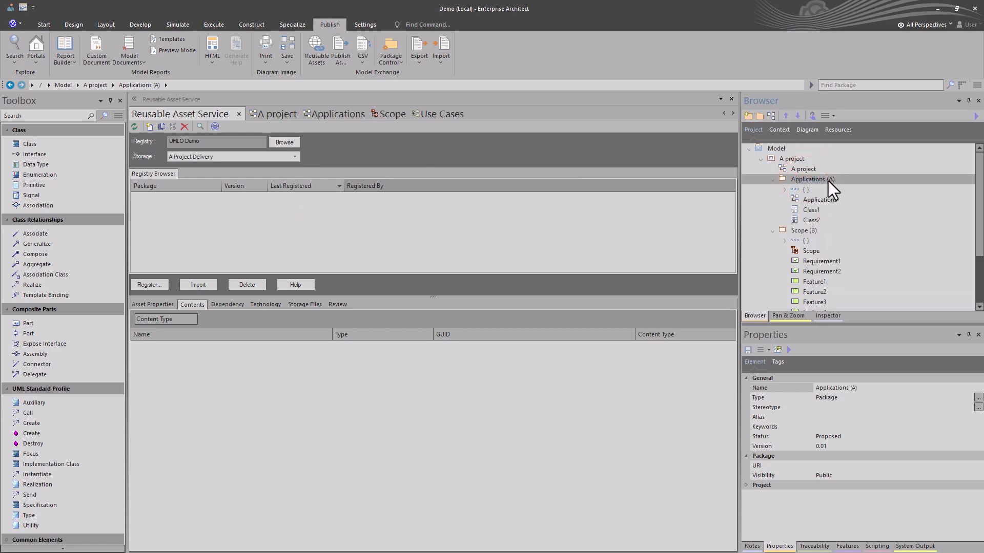
left_click(148, 285)
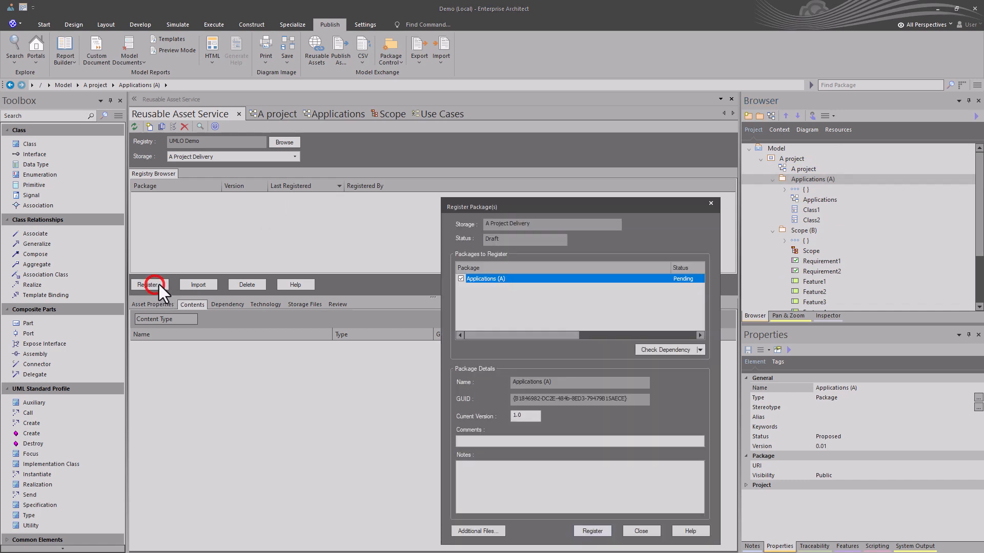
left_click(698, 348)
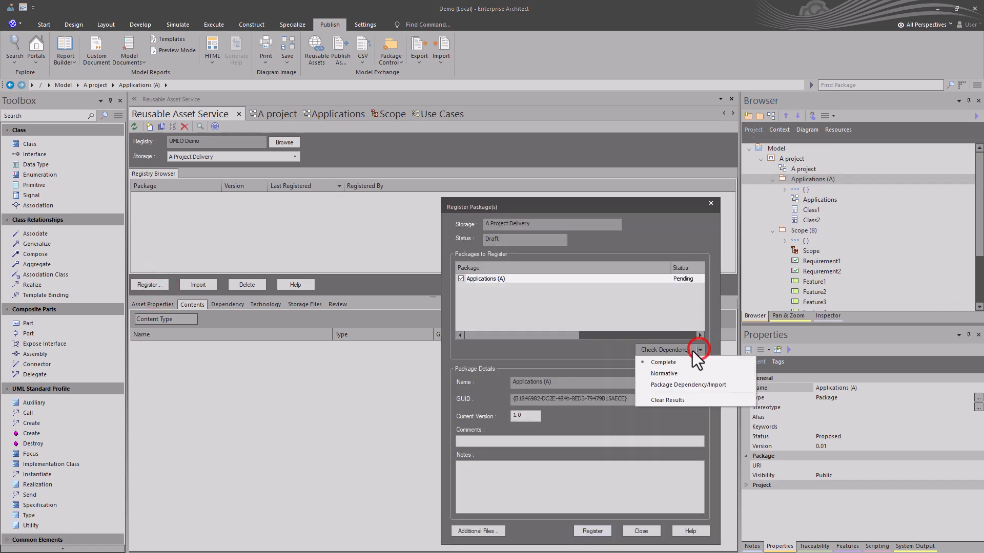
left_click(696, 386)
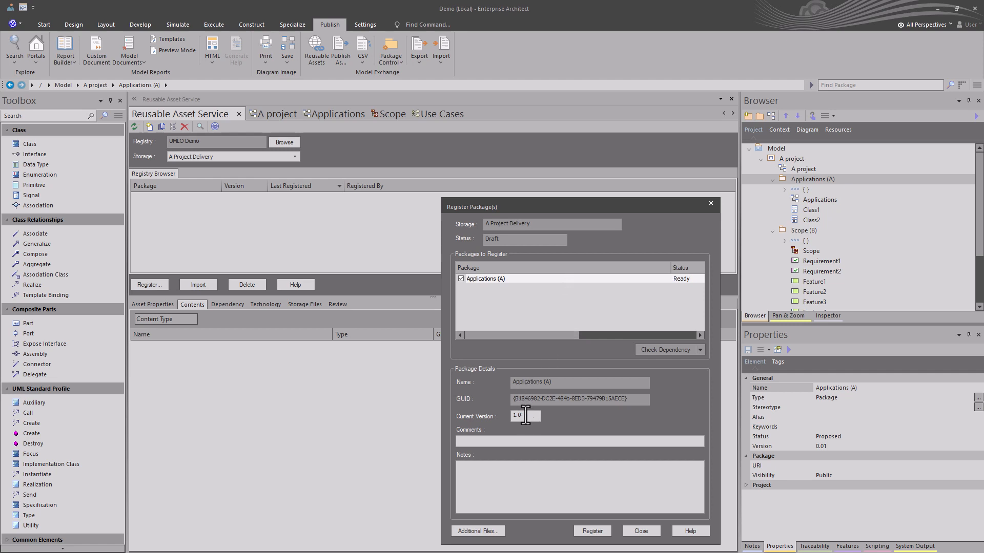
double_click(524, 416)
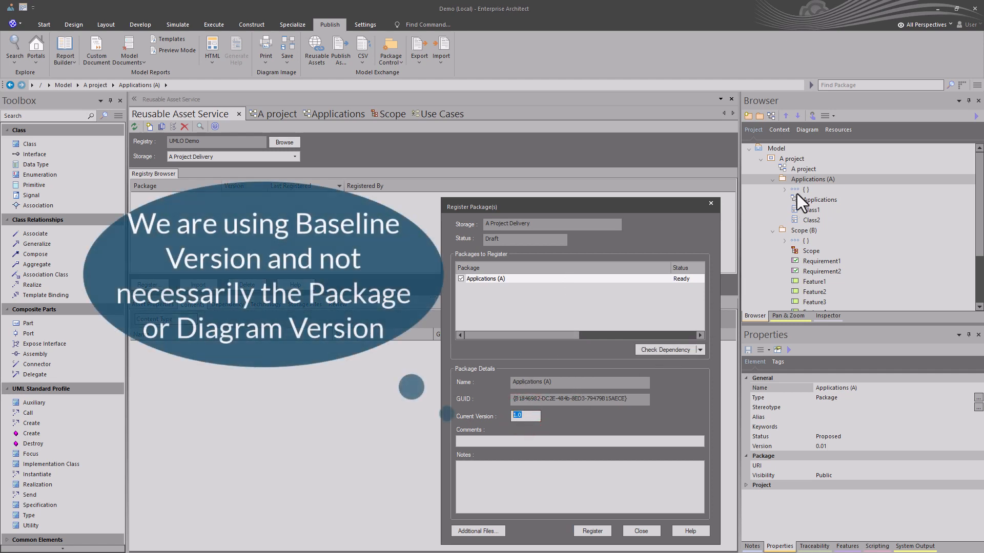
left_click(808, 182)
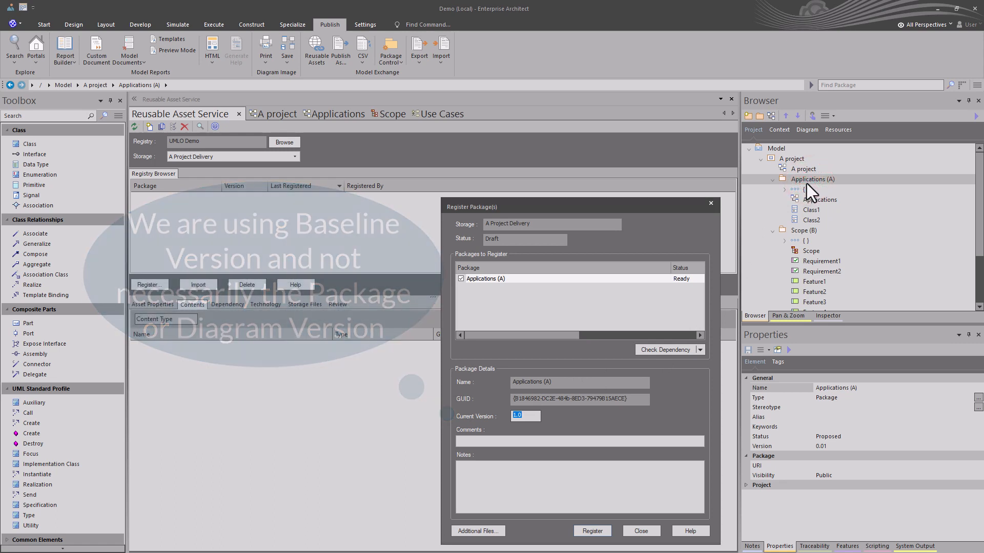
left_click(649, 529)
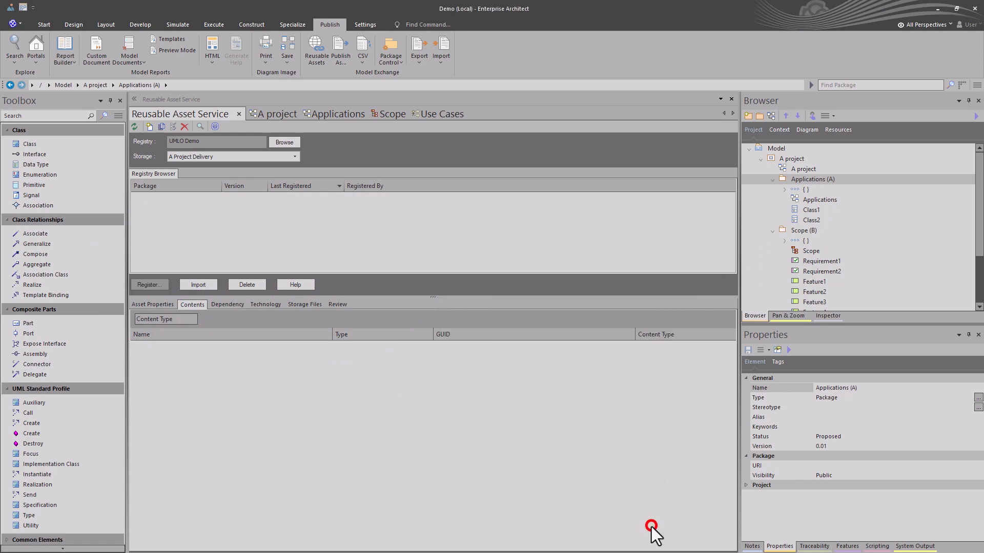
Step: Compare the Applications (A) package with its baseline 0.02 and inspect the Feature5 and Feature6 visual element differences in its diagram
left_click(793, 176)
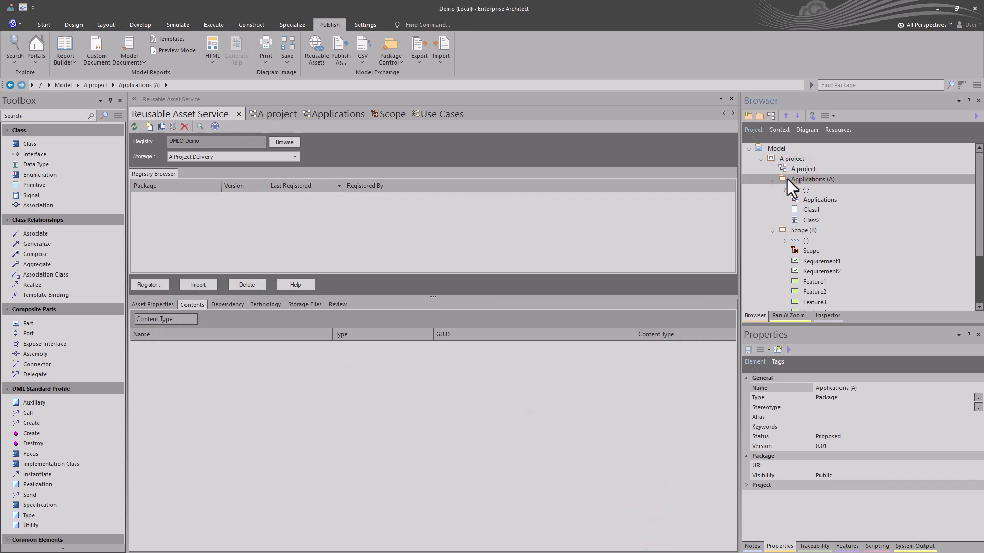
key("ctrl+alt+b")
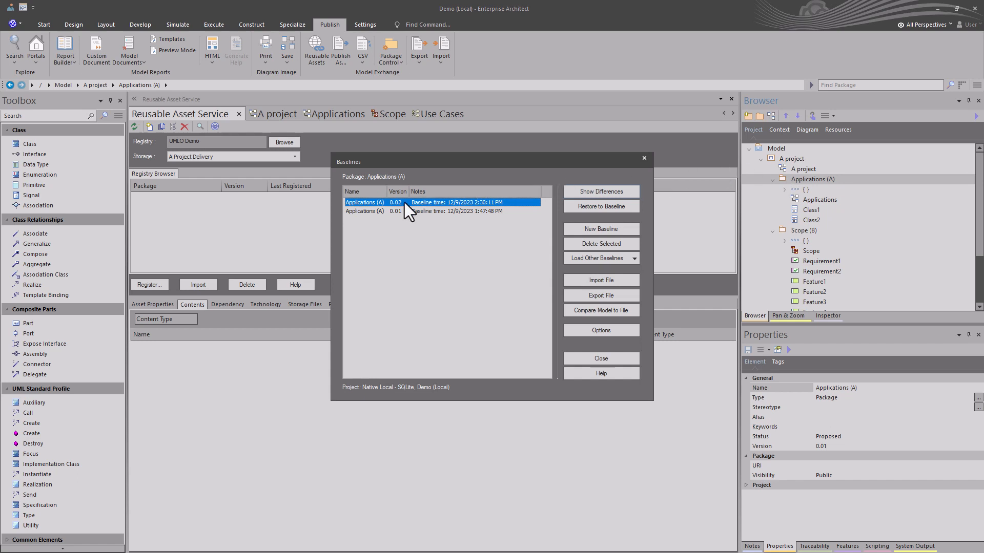
left_click(589, 191)
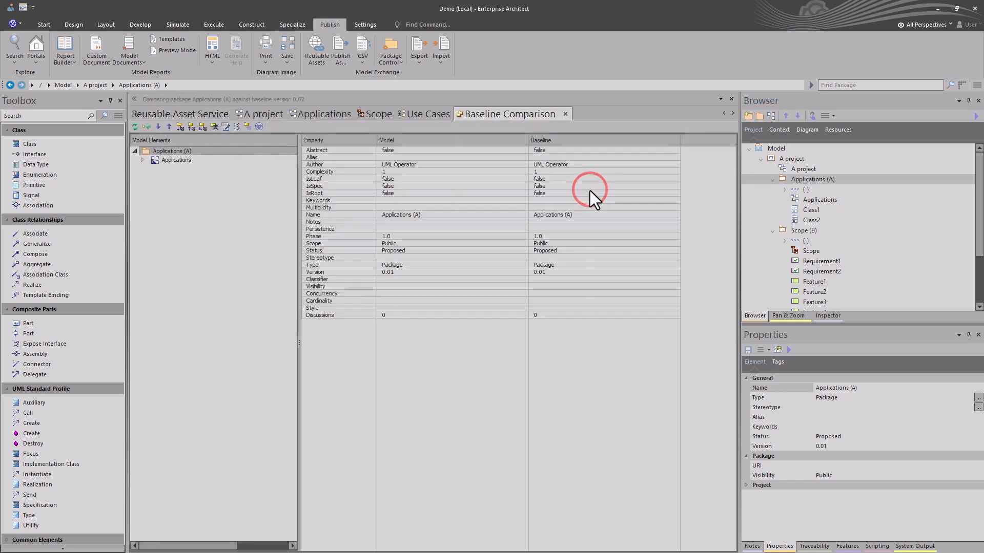
left_click(142, 159)
left_click(149, 166)
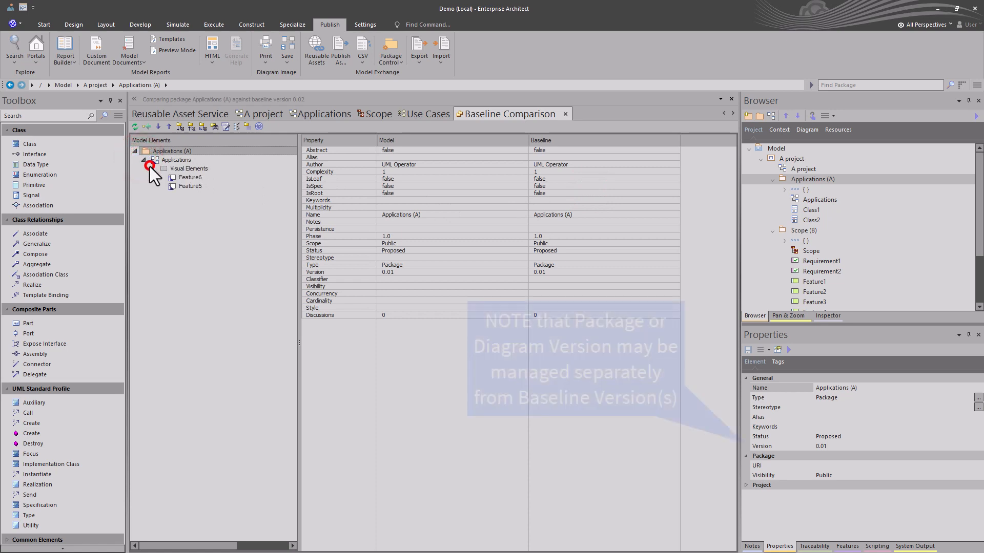
left_click(181, 185)
left_click(183, 176)
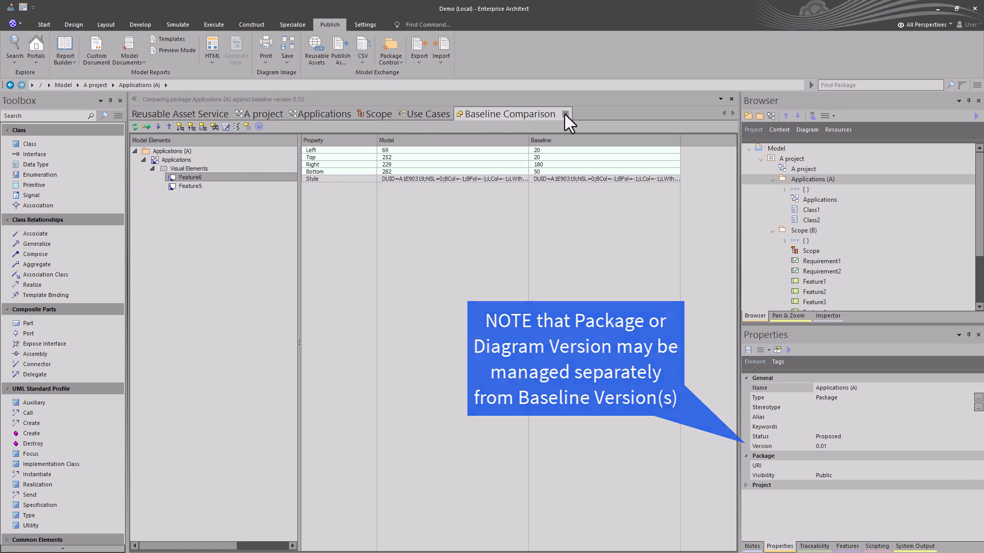
Step: Create a new baseline of the Applications (A) package with version 0.03, including sub-packages
left_click(807, 182)
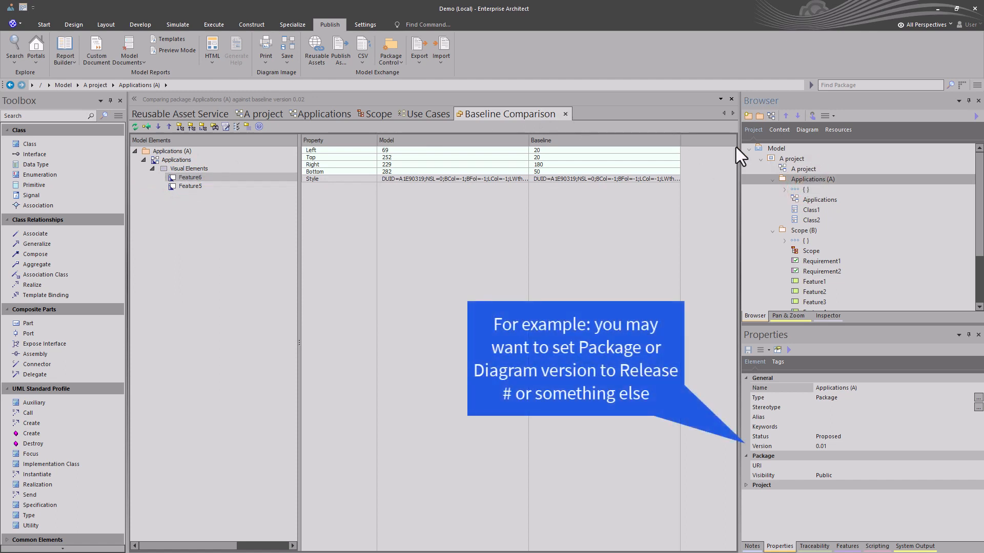
left_click(248, 126)
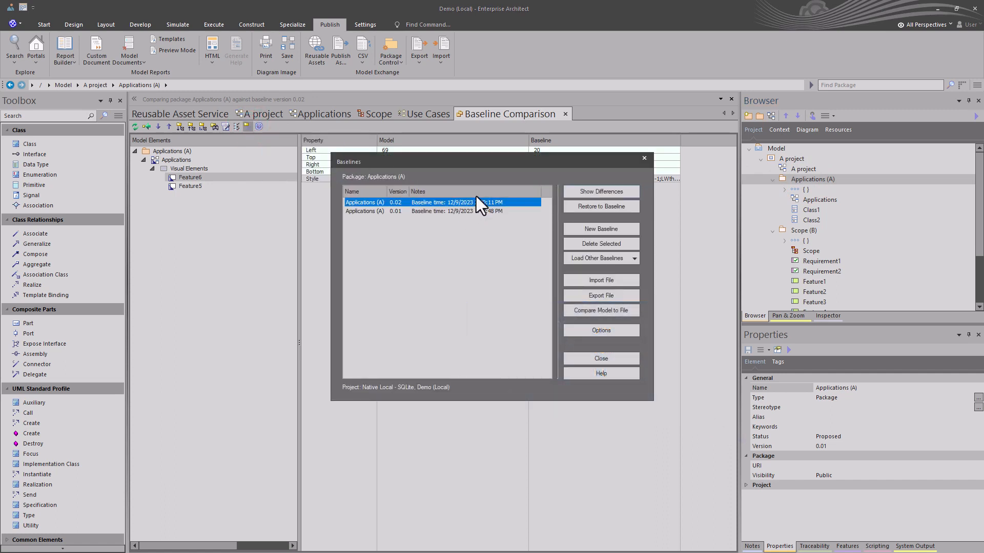
left_click(591, 231)
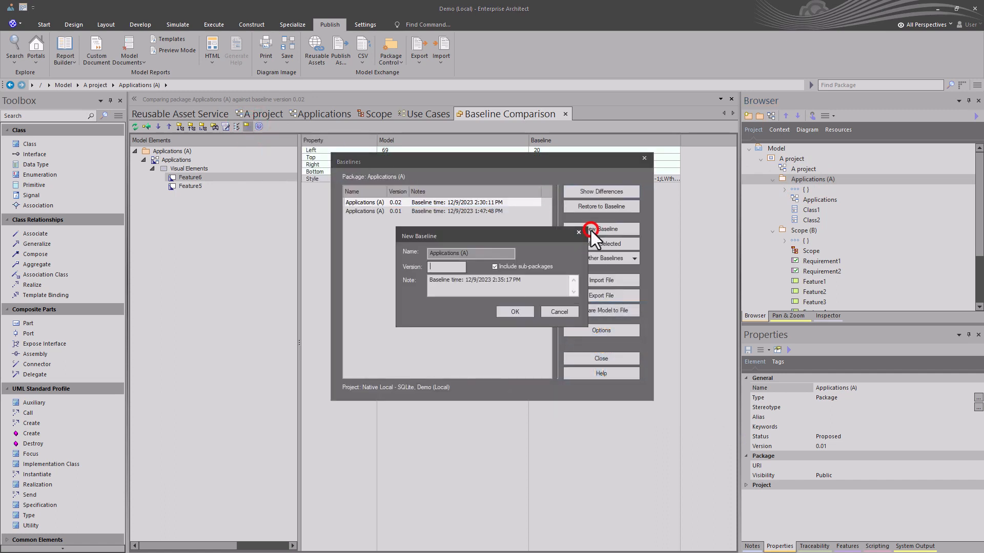
type("0.03")
left_click(512, 310)
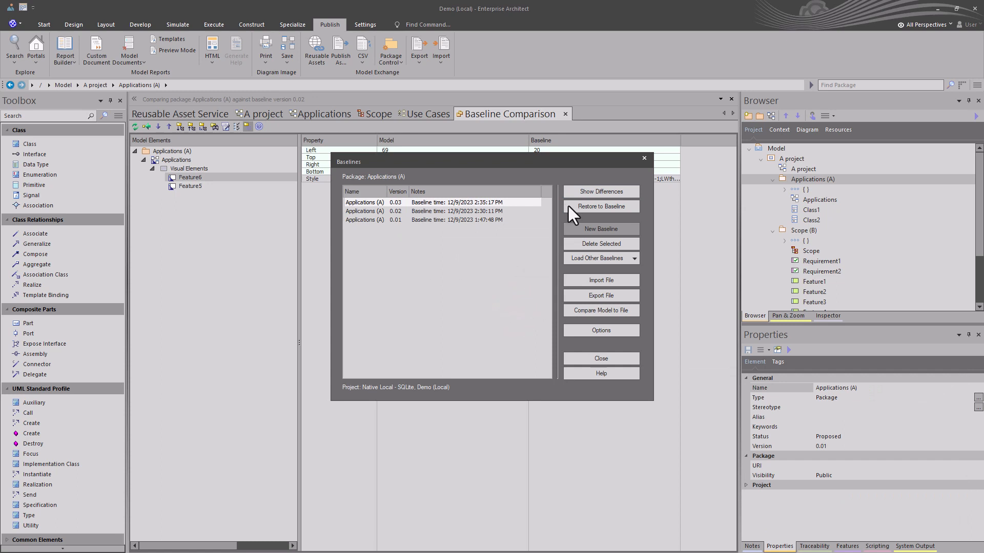
left_click(601, 357)
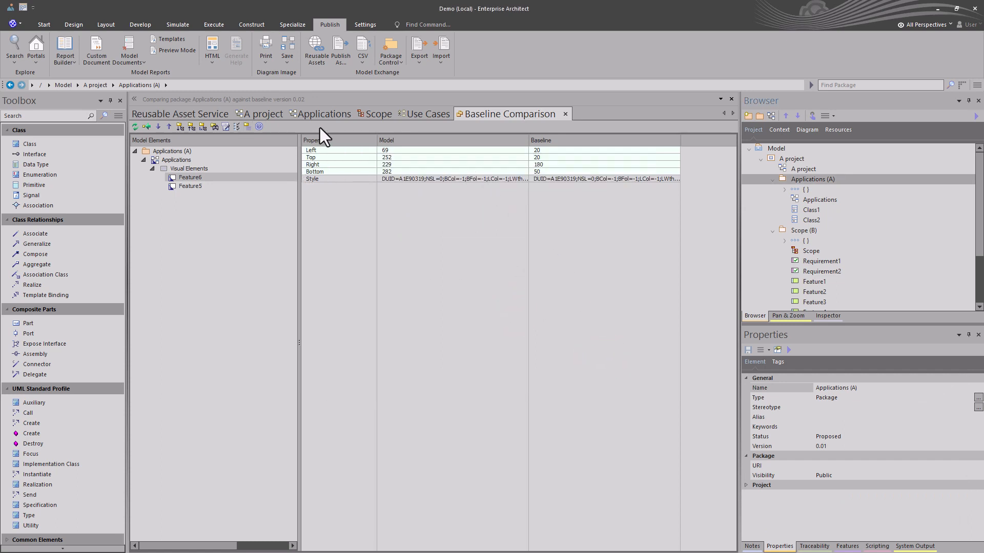
Step: Compare the Applications (A) package with its baseline 0.03 and close the comparison to return to the Reusable Asset Service
left_click(162, 115)
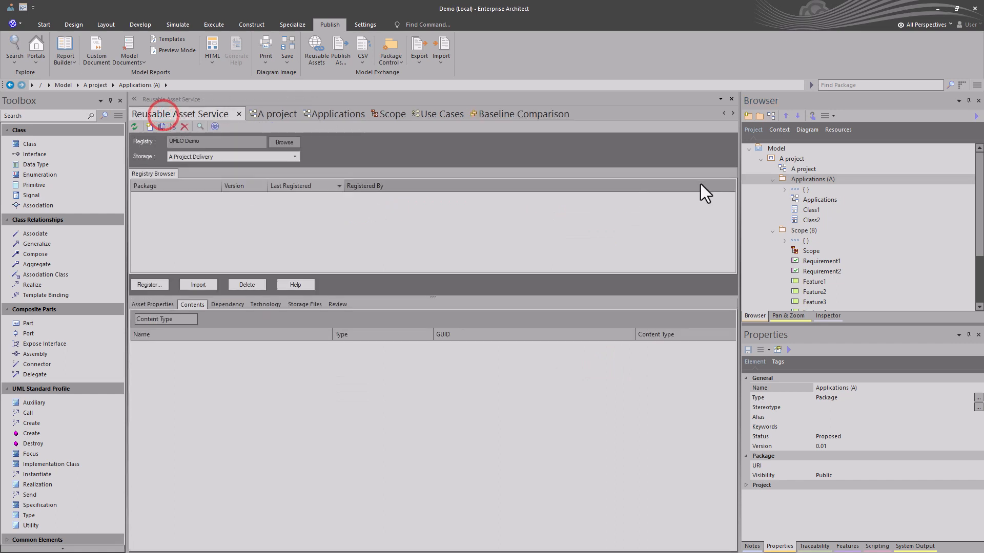
left_click(791, 181)
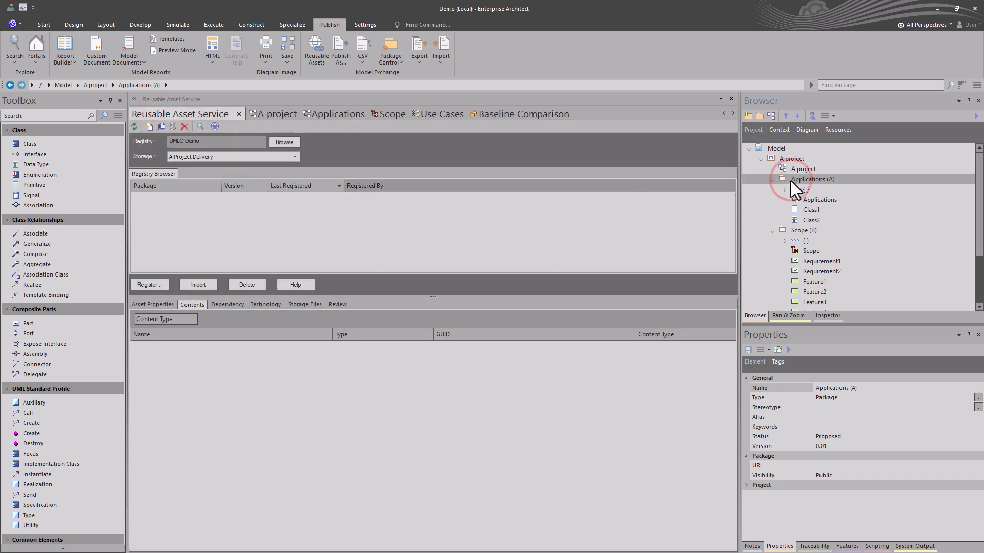
key("ctrl+alt+b")
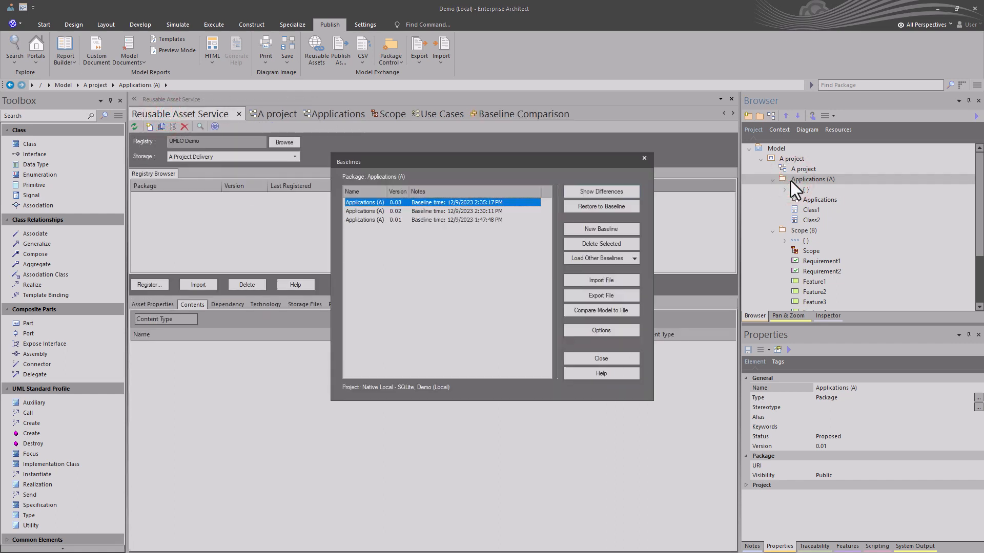
left_click(587, 191)
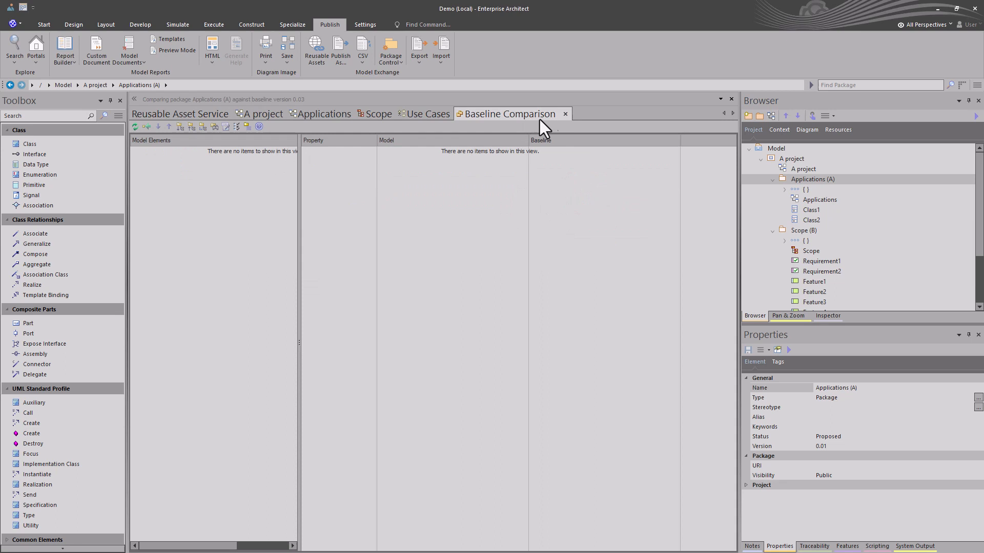
left_click(566, 114)
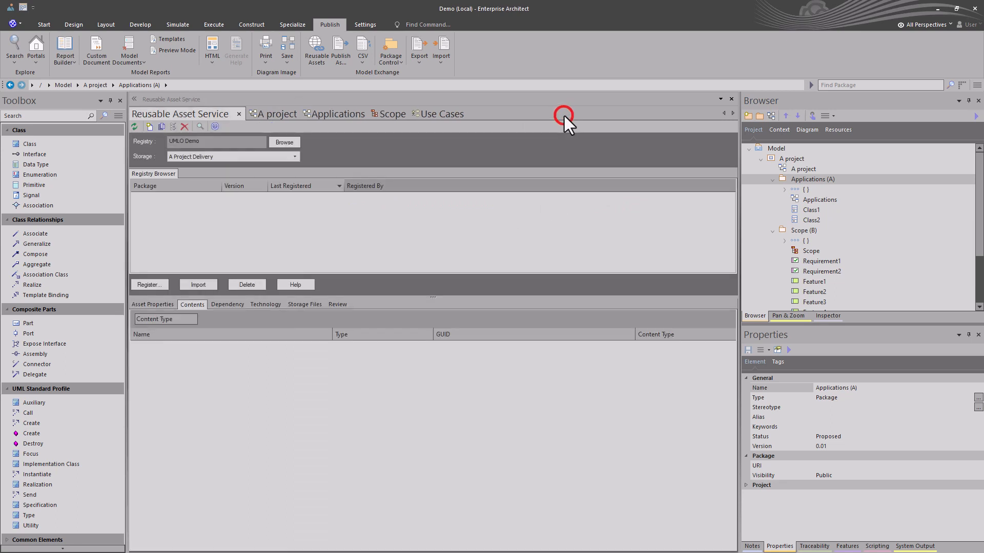
left_click(199, 125)
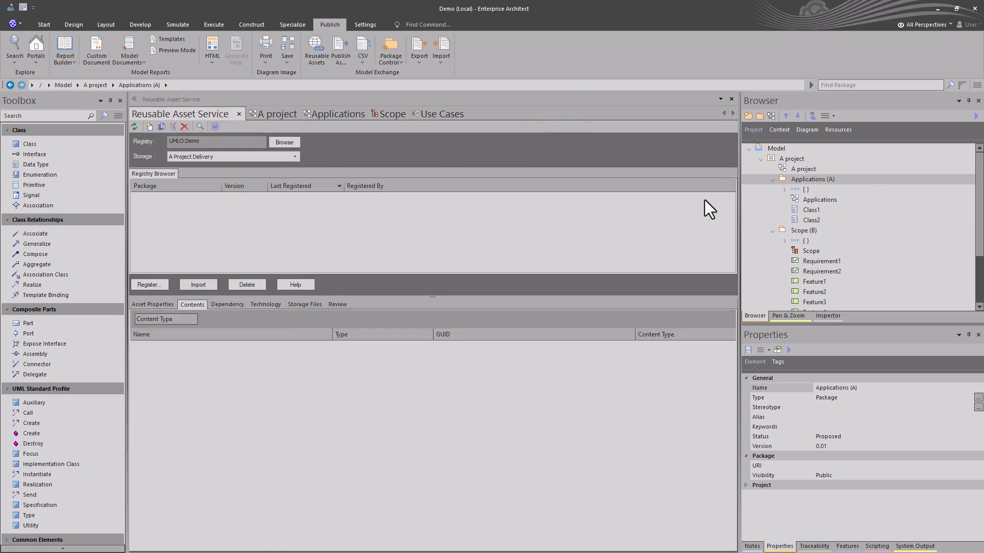
Step: Fill in the Applications (A) registration with version 0.03, comment "Application Registration" and notes "Our first registration of Package A (Applications) for A Project"
left_click(157, 282)
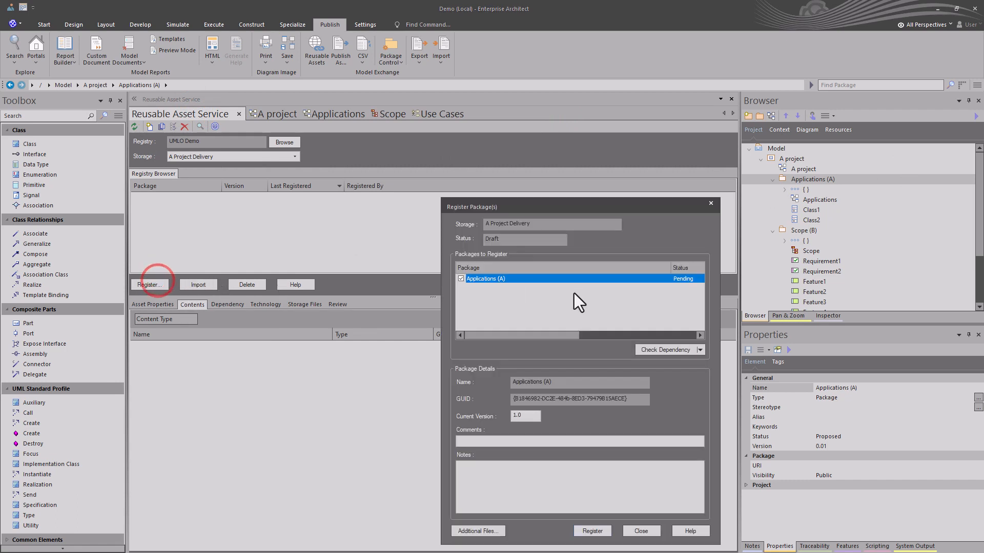
double_click(526, 414)
type("0.0")
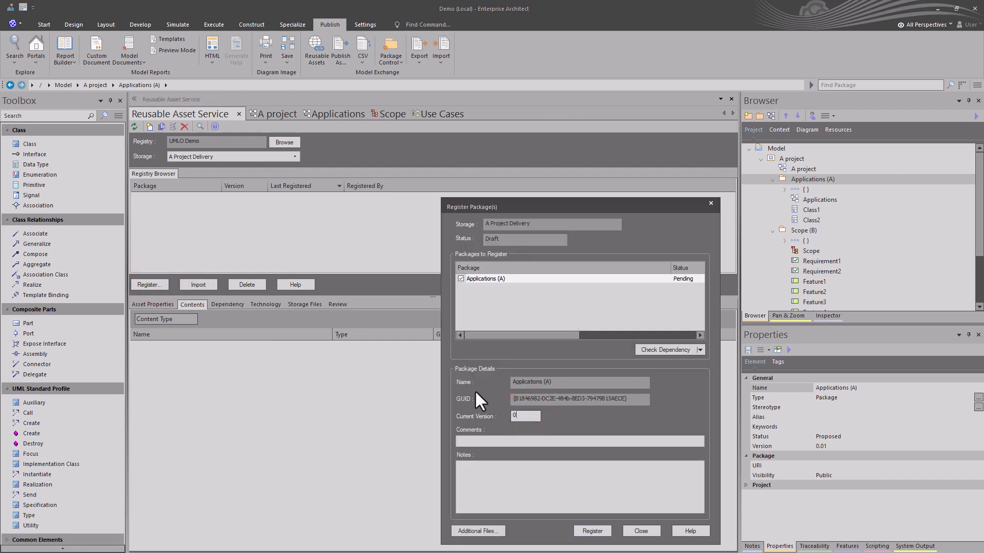
type("3")
left_click(500, 443)
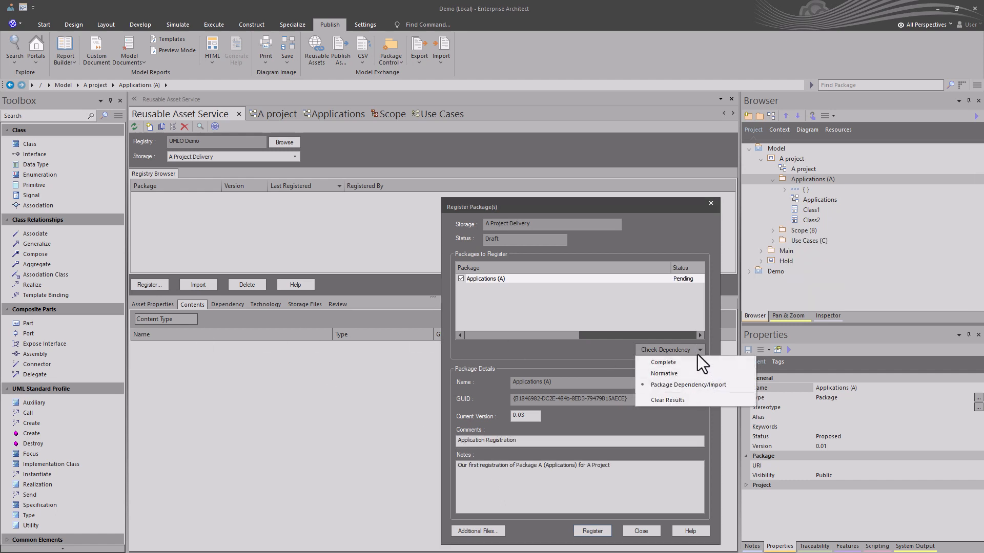
Step: View the dependency check options and register the Applications (A) package in the A Project Delivery storage
left_click(698, 350)
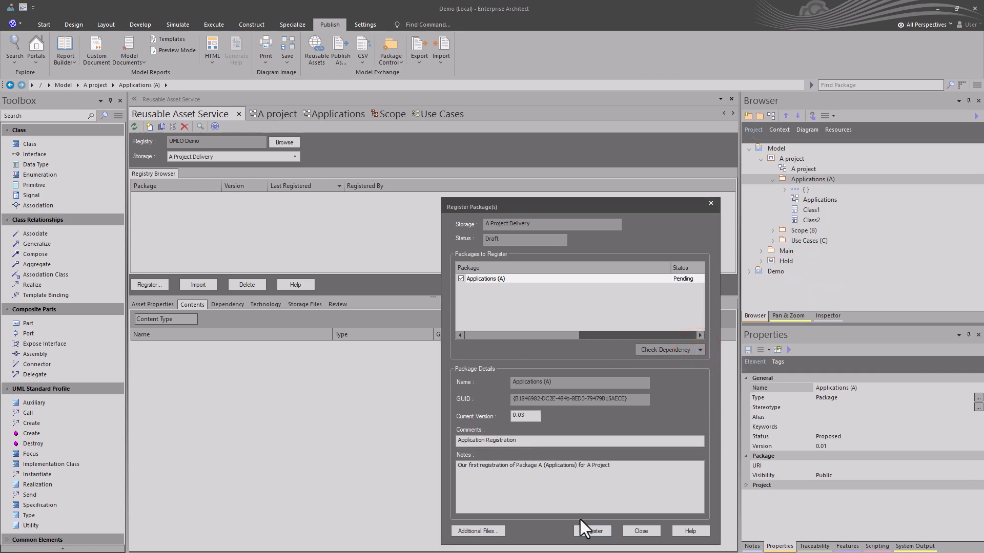
left_click(591, 530)
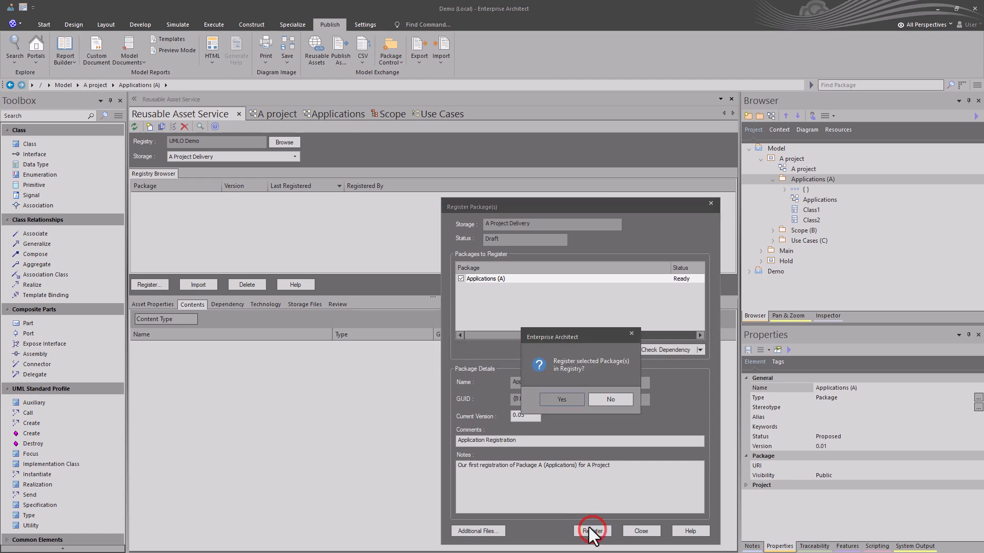
left_click(565, 396)
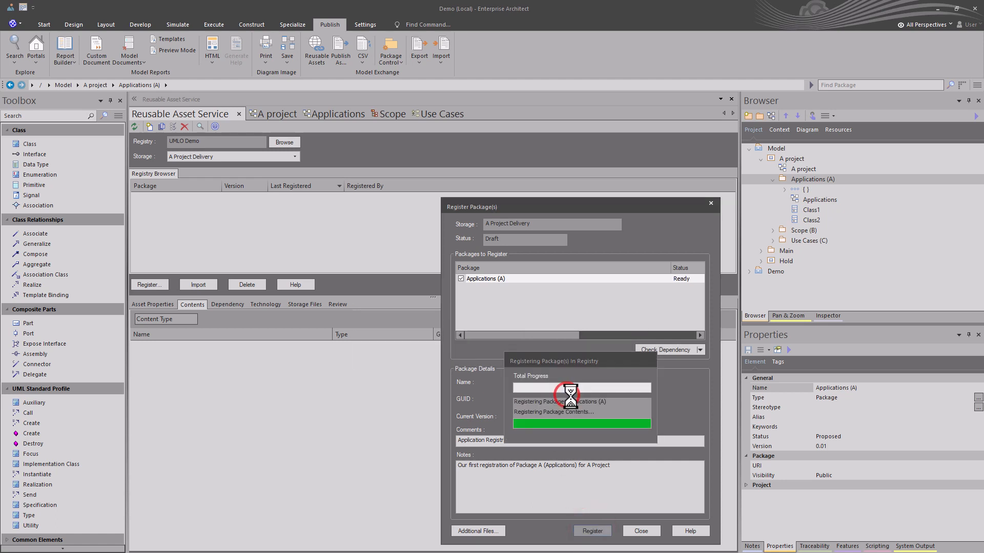
left_click(603, 399)
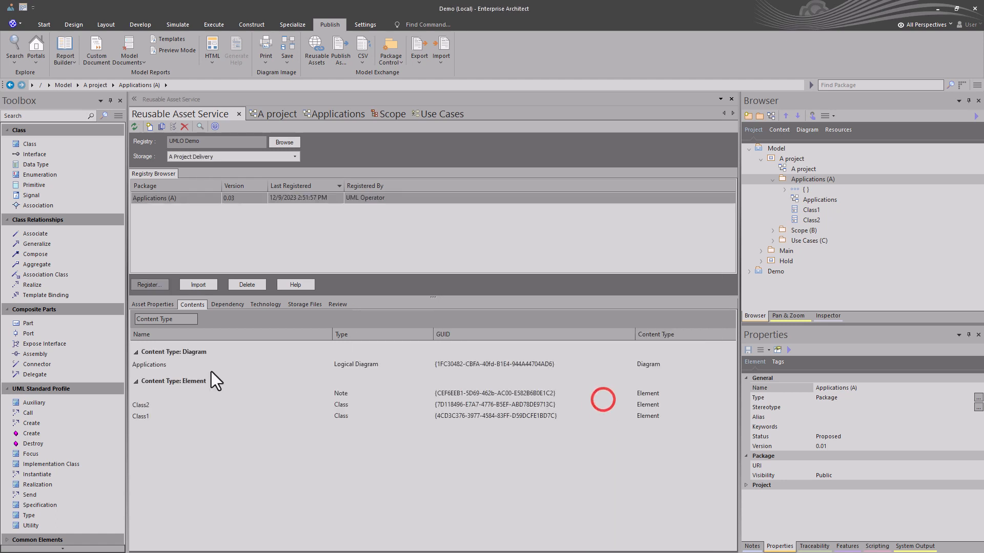
Step: Examine the registered contents of Applications (A): the Applications diagram image and the Class1 and Class2 elements
double_click(155, 362)
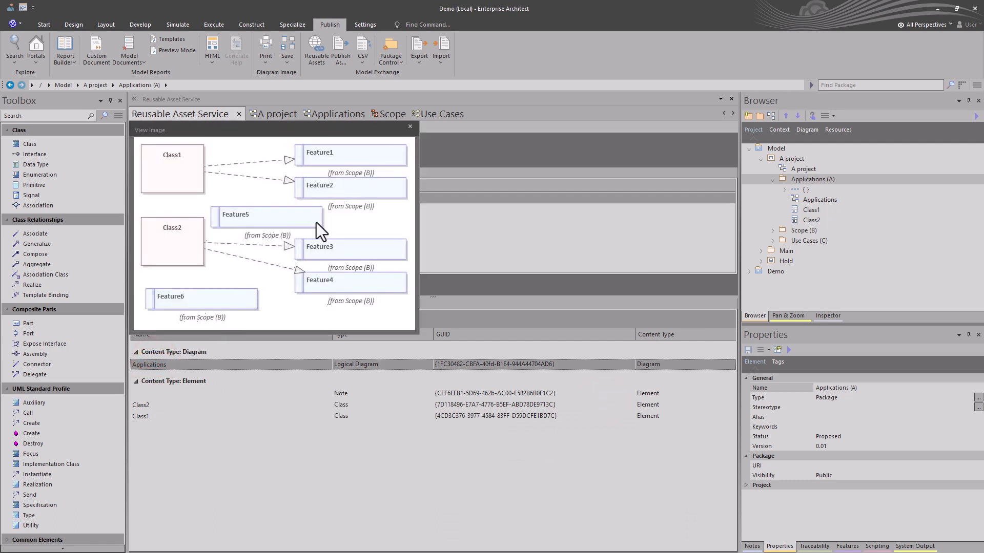
left_click(410, 126)
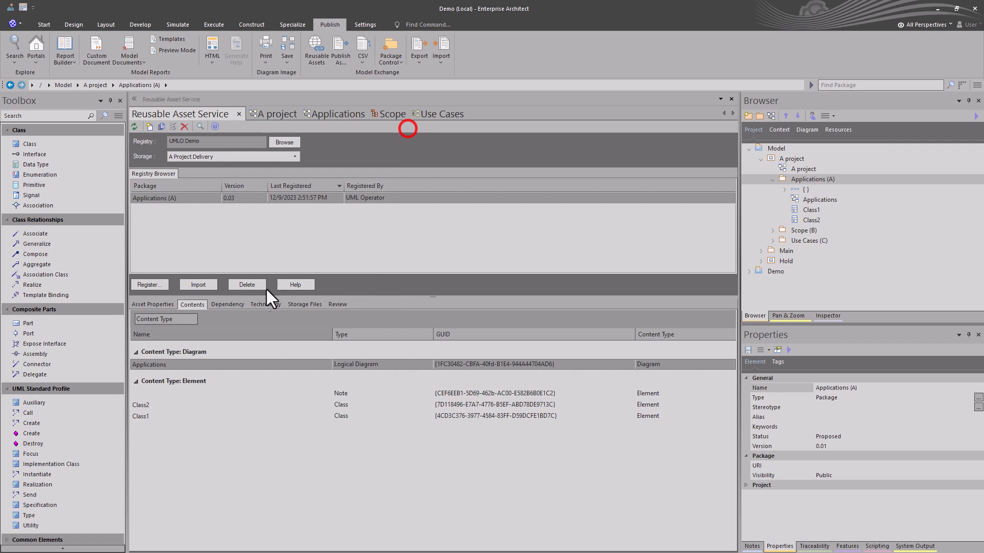
left_click(149, 405)
left_click(140, 416)
left_click(140, 405)
left_click(142, 415)
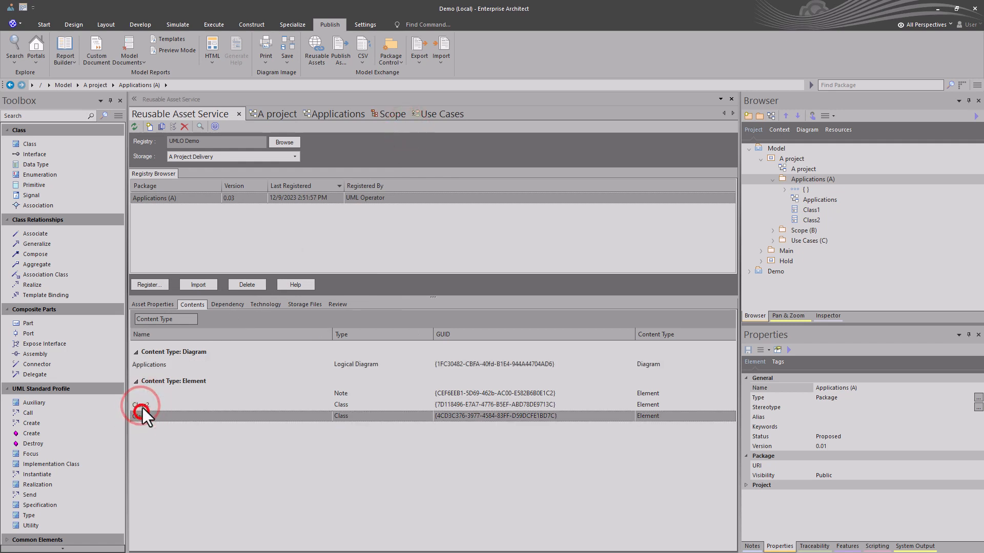
left_click(141, 405)
left_click(139, 416)
double_click(152, 365)
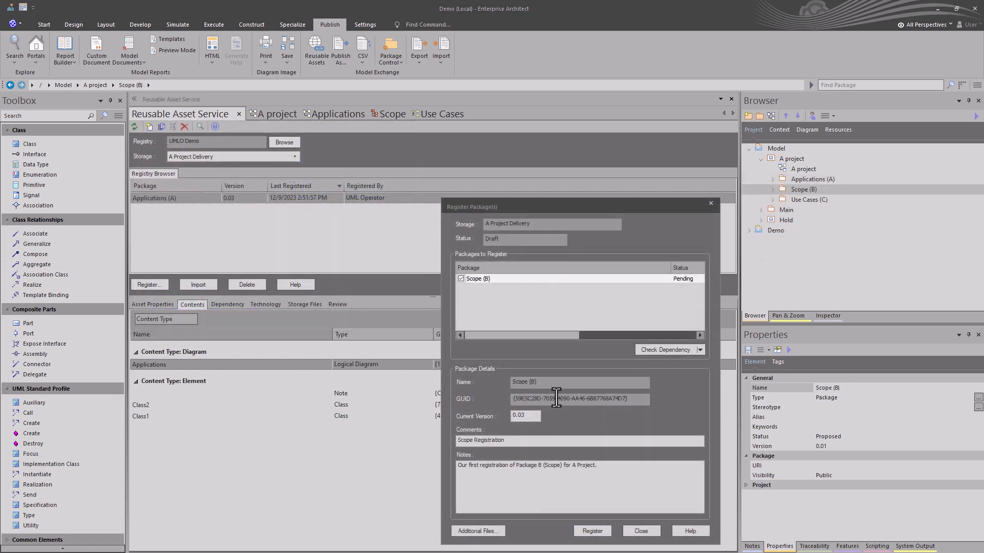
Step: Check the Scope (B) package's dependencies and register it in the A Project Delivery storage as version 0.03
left_click(700, 349)
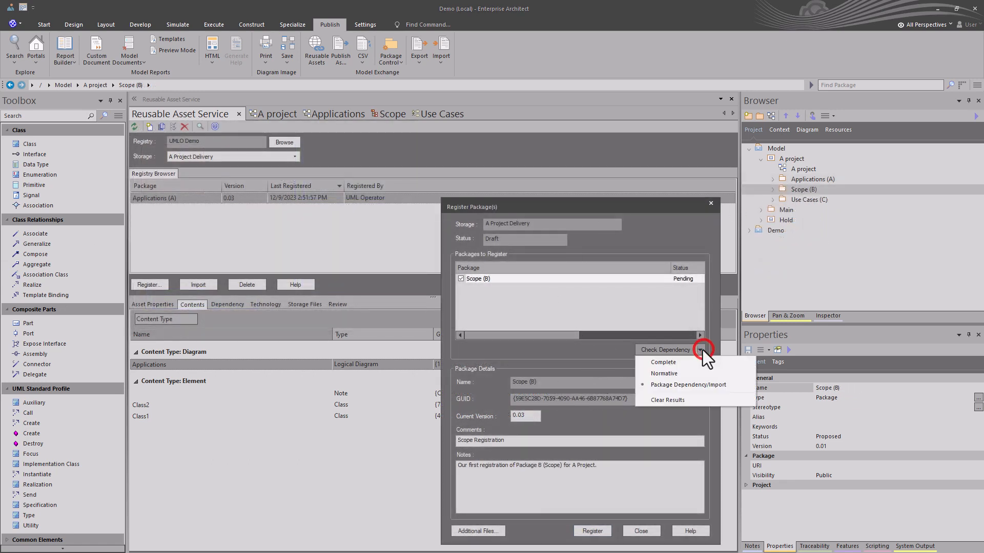
left_click(700, 349)
double_click(522, 417)
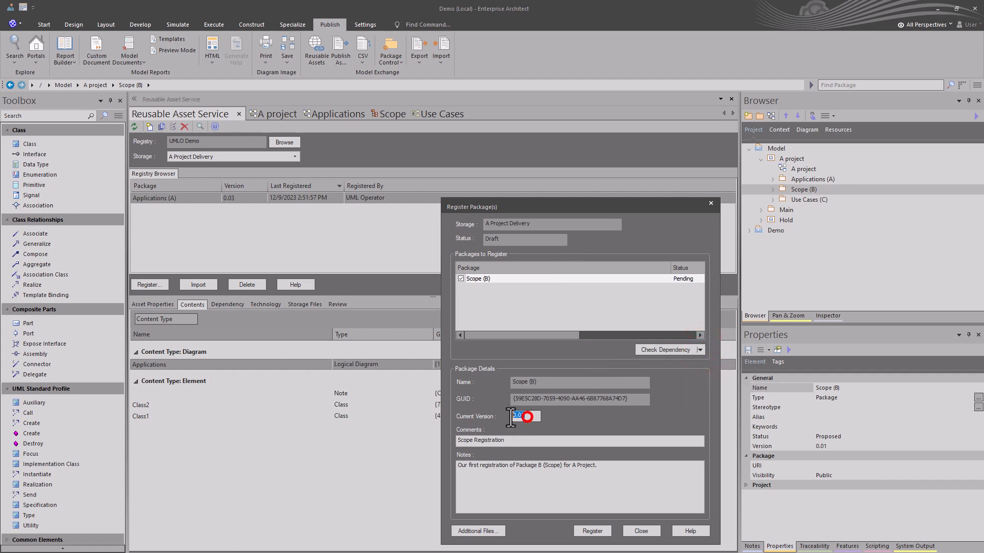
left_click(699, 350)
left_click(669, 380)
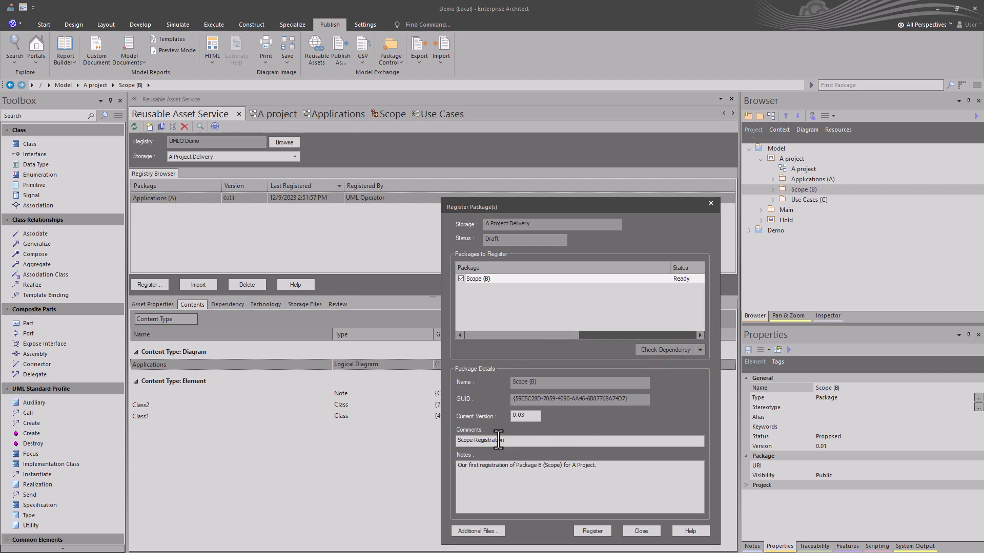
left_click(592, 530)
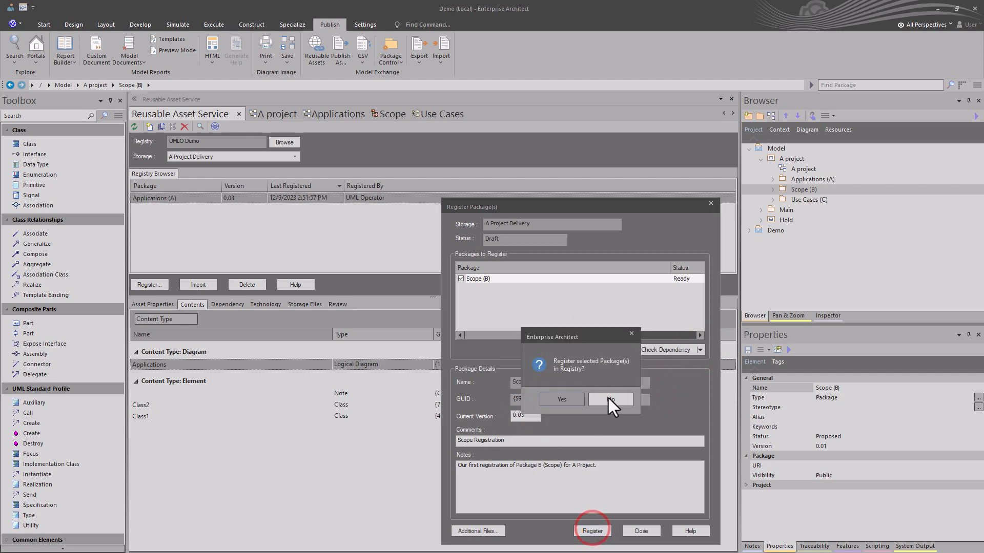
left_click(573, 394)
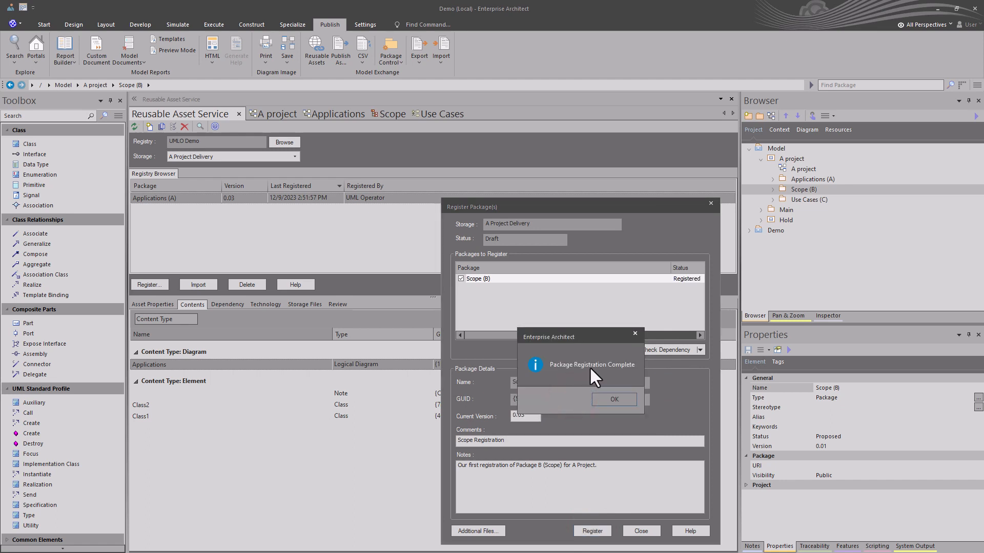
left_click(608, 400)
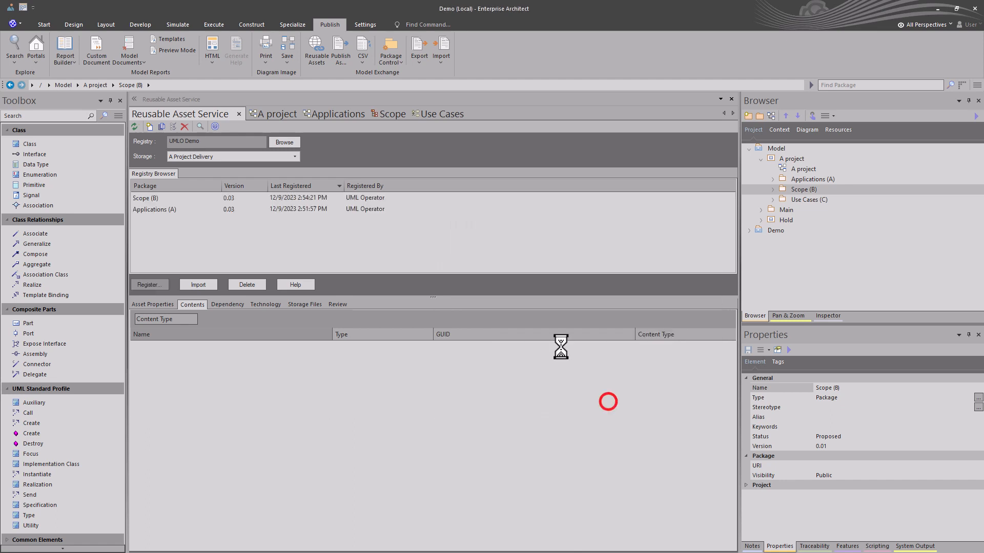
Step: View the registered Scope diagram image of Scope (B) and the Use Cases diagram image of Use Cases (C)
left_click(168, 199)
double_click(143, 365)
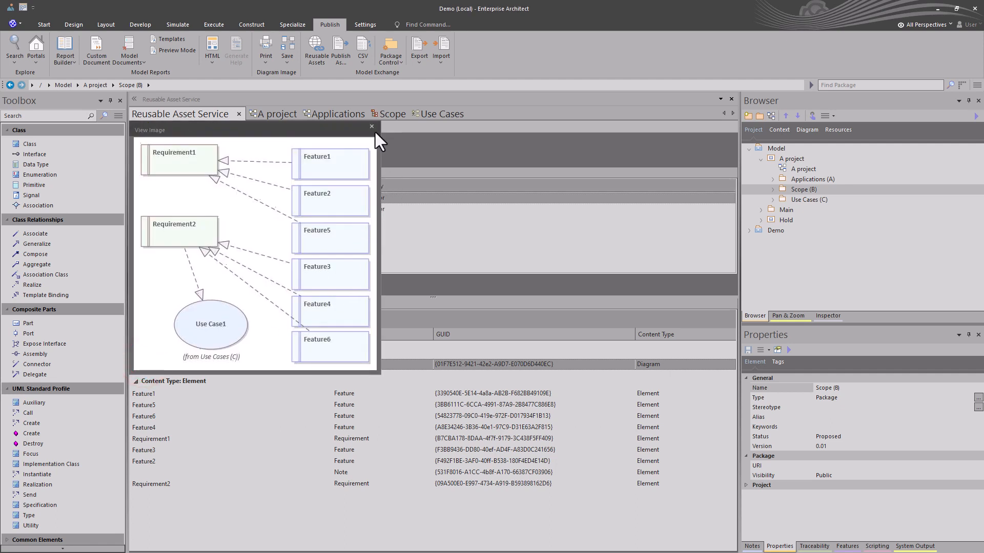
left_click(371, 127)
left_click(159, 198)
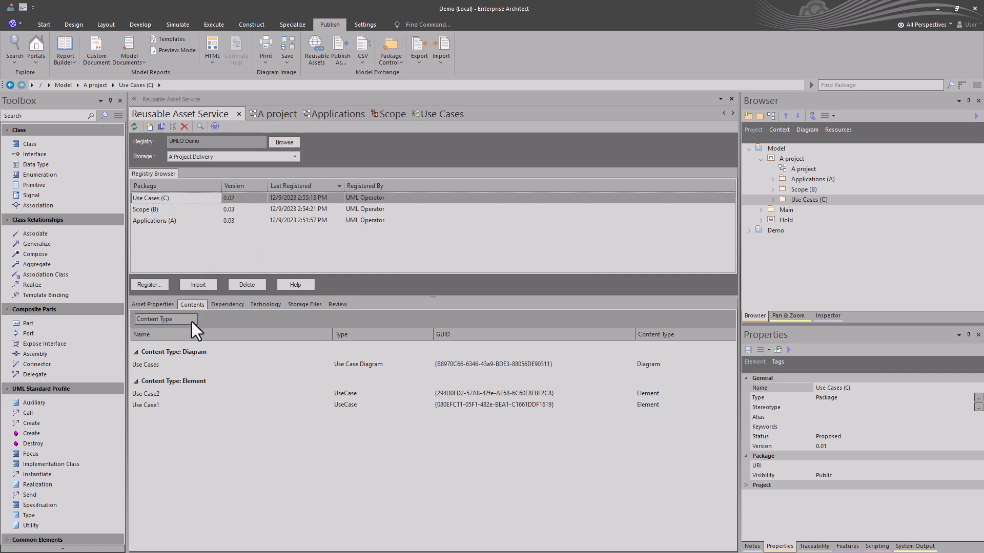
double_click(145, 363)
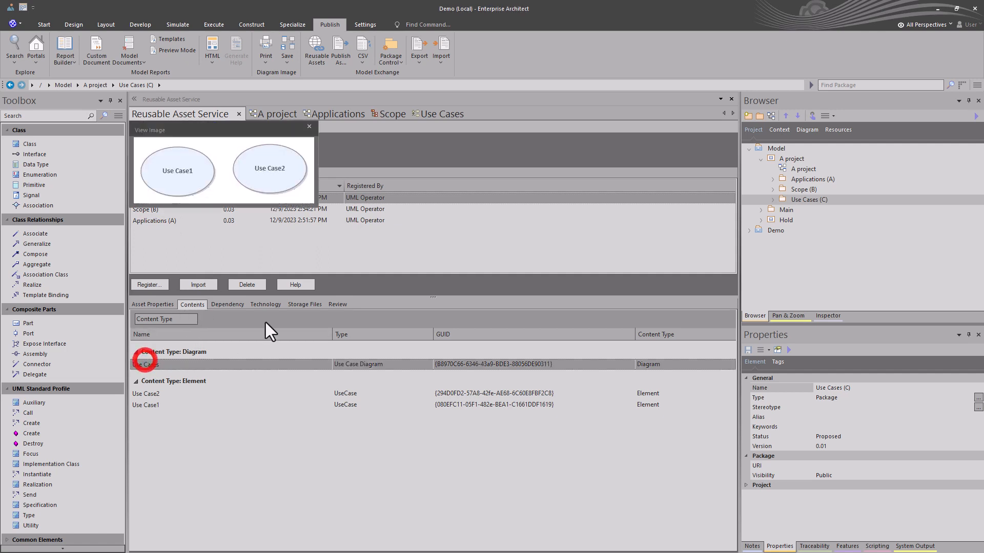
left_click(309, 125)
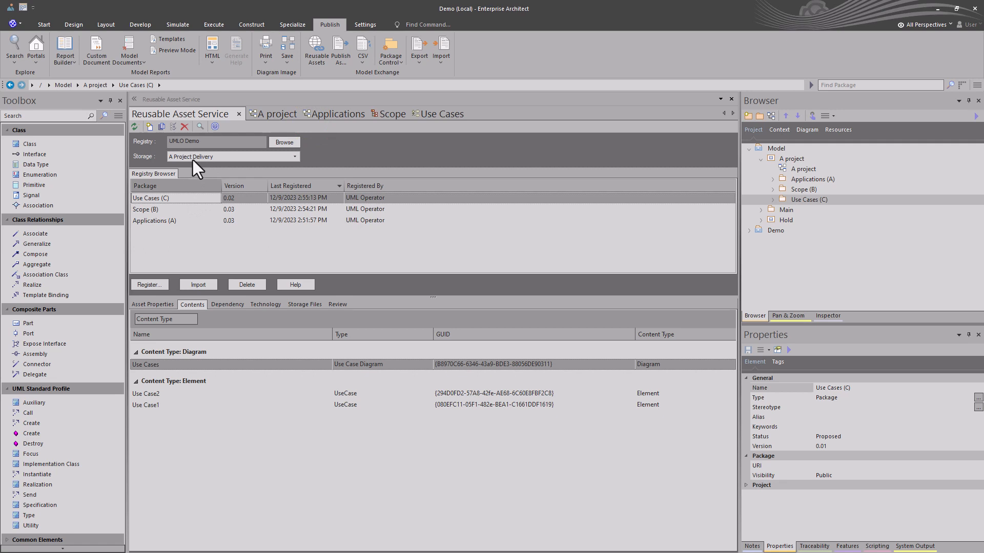
Step: Switch the Reusable Asset Service of the Demo project to the A Project storage
left_click(293, 157)
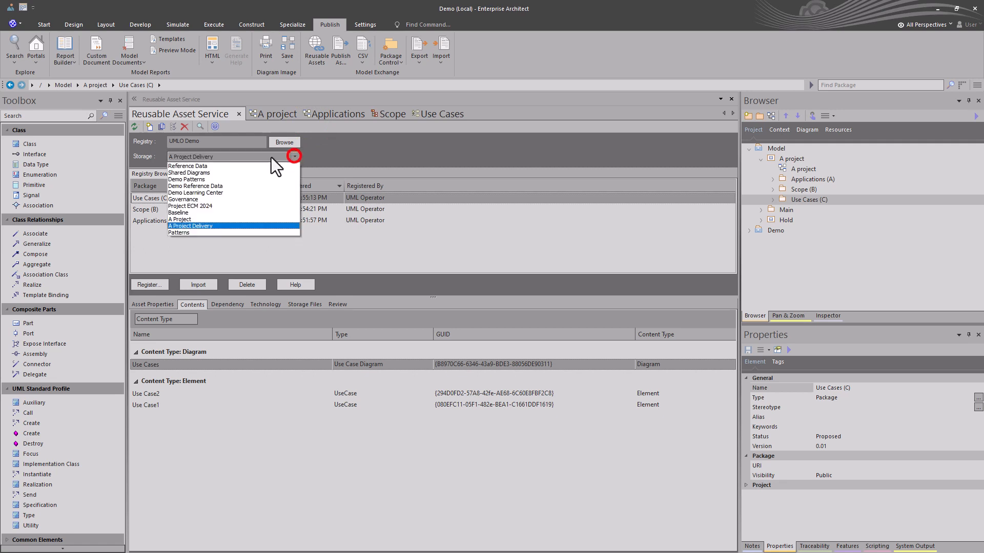
left_click(187, 220)
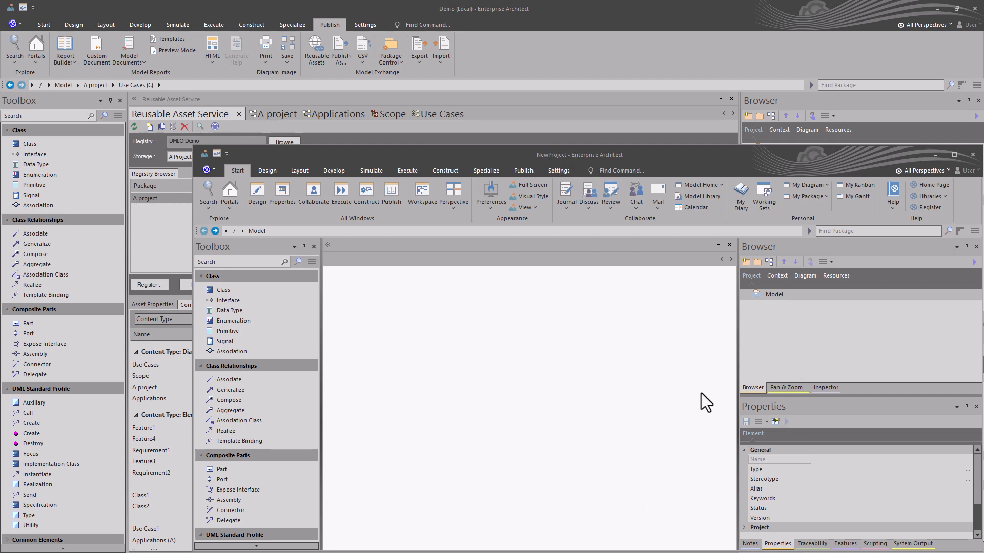
Step: In the NewProject window, open the Reusable Asset Service, connect to the UMLO Demo registry and choose the A Project storage
left_click(774, 294)
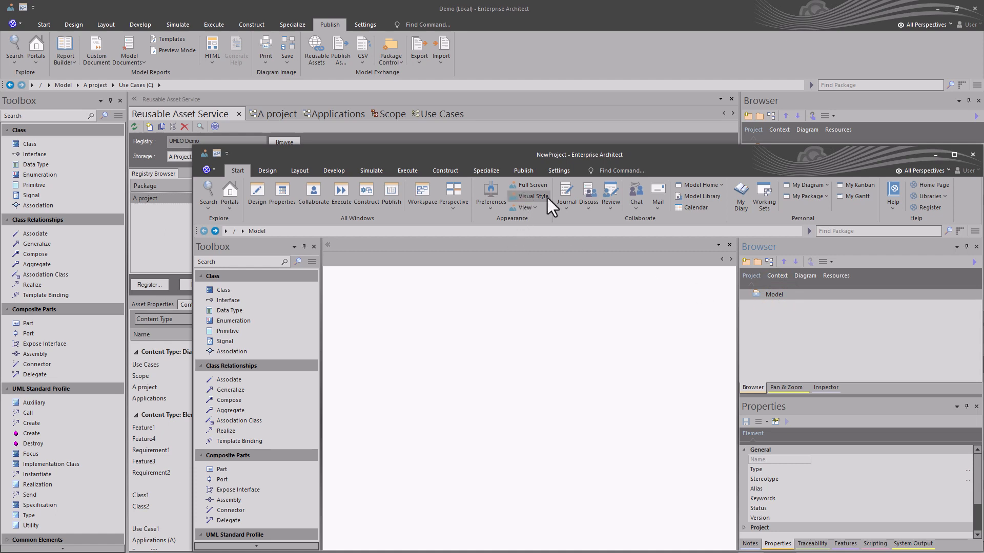
left_click(521, 172)
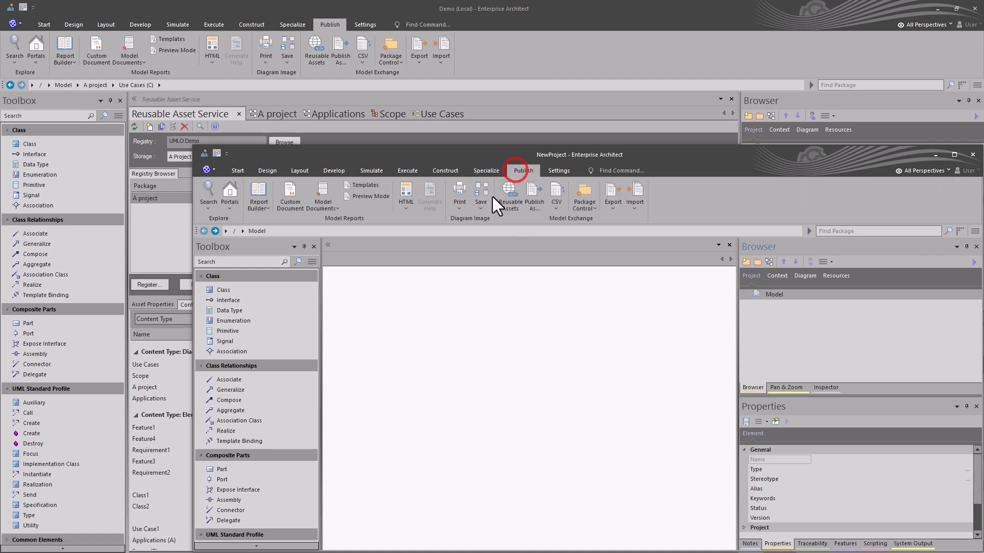
left_click(511, 191)
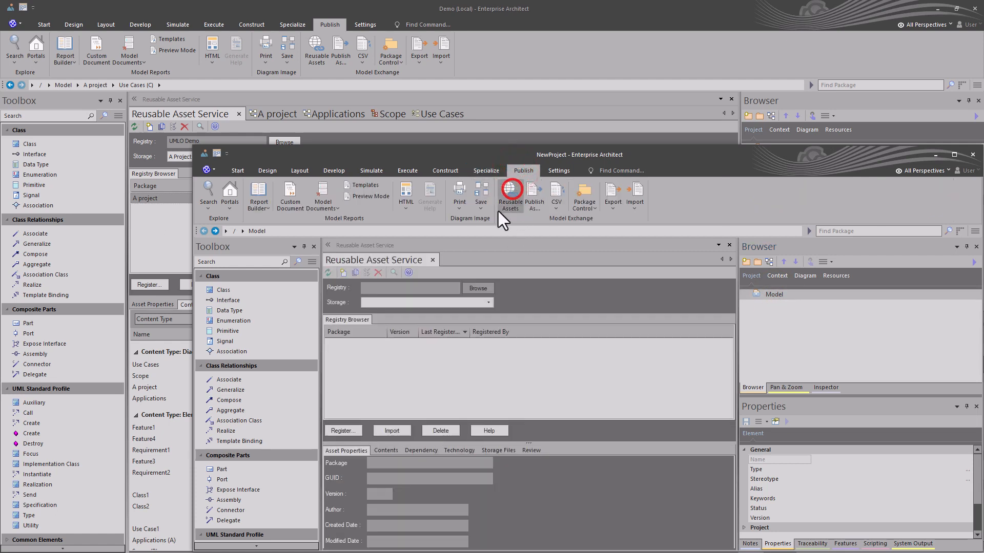
left_click(478, 288)
left_click(578, 400)
left_click(488, 303)
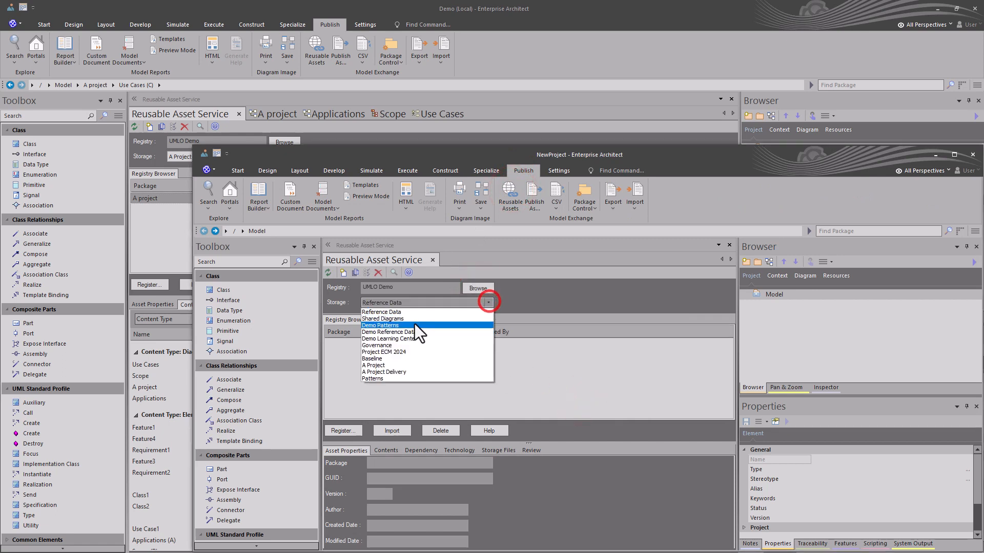
left_click(399, 366)
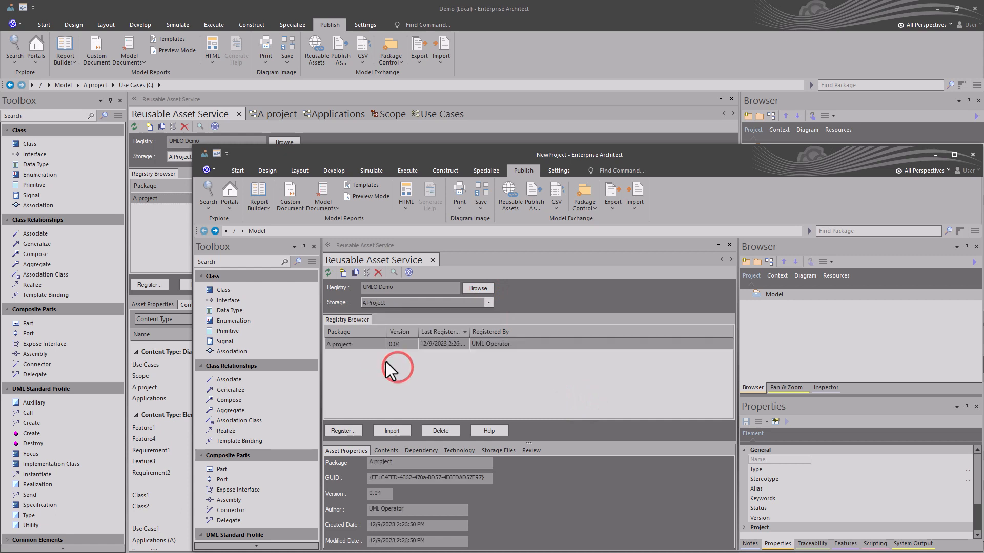
Step: Import the registered A project package with its dependents under the Model root and open its A project diagram
left_click(354, 344)
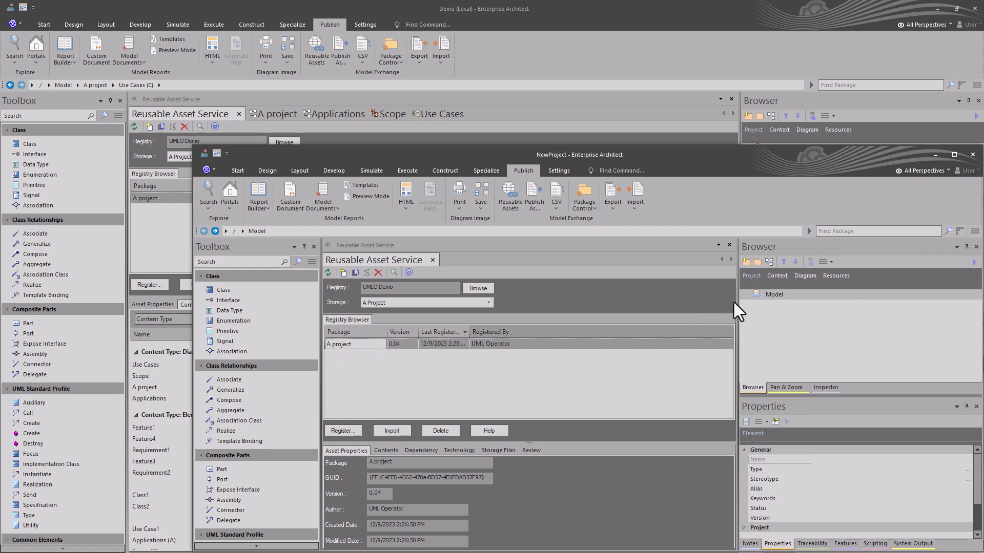
left_click(764, 294)
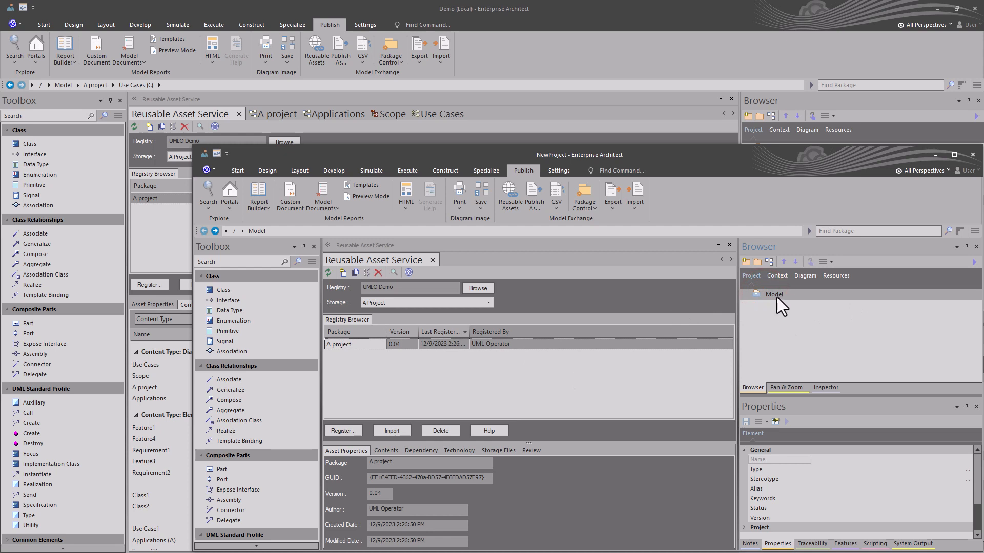
left_click(389, 432)
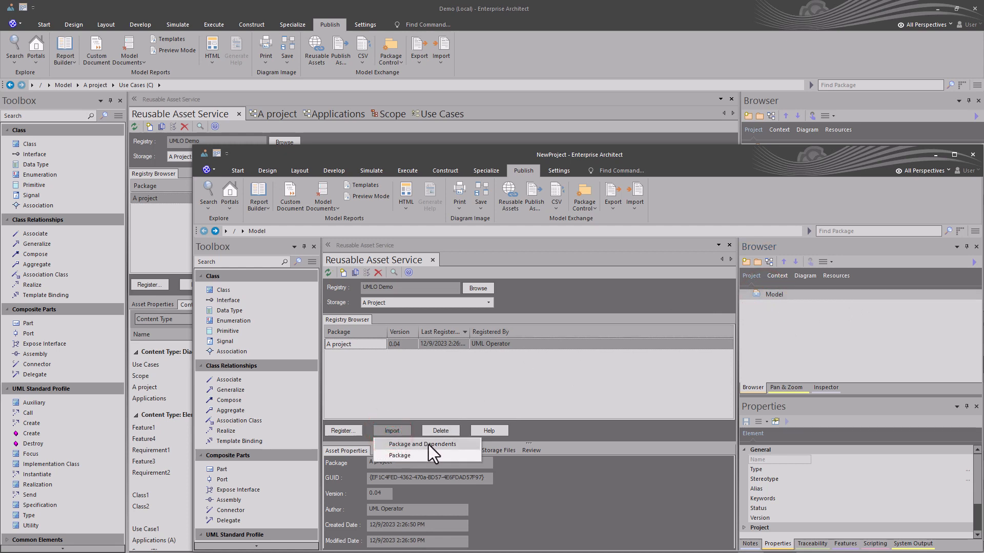
left_click(428, 444)
left_click(606, 382)
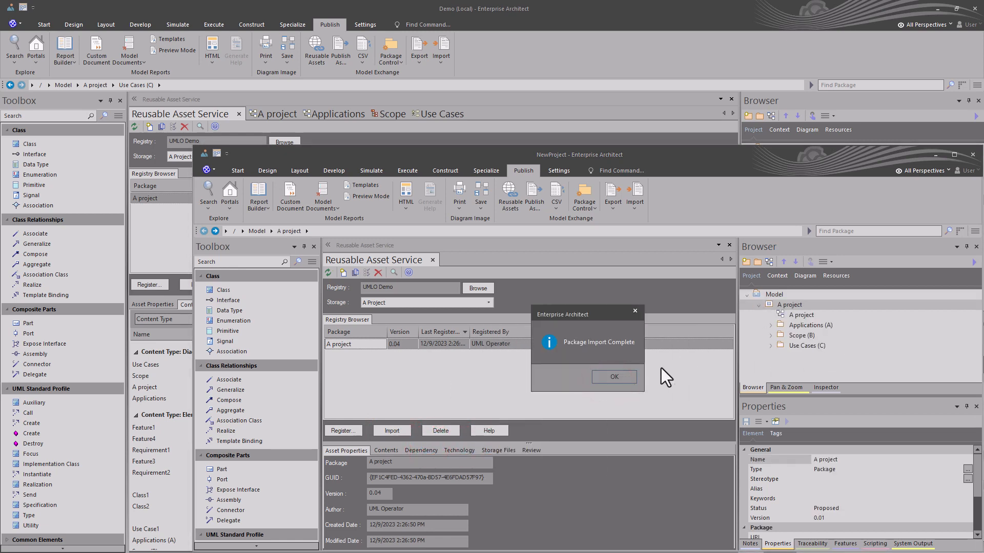
left_click(614, 377)
double_click(795, 316)
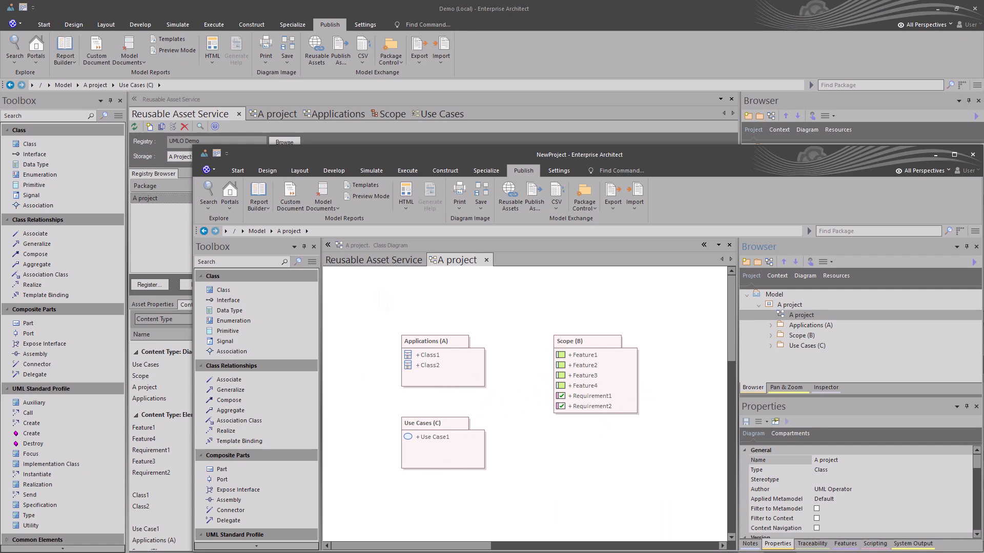
Step: View the packages registered in the A Project Delivery storage from the NewProject window
left_click(380, 262)
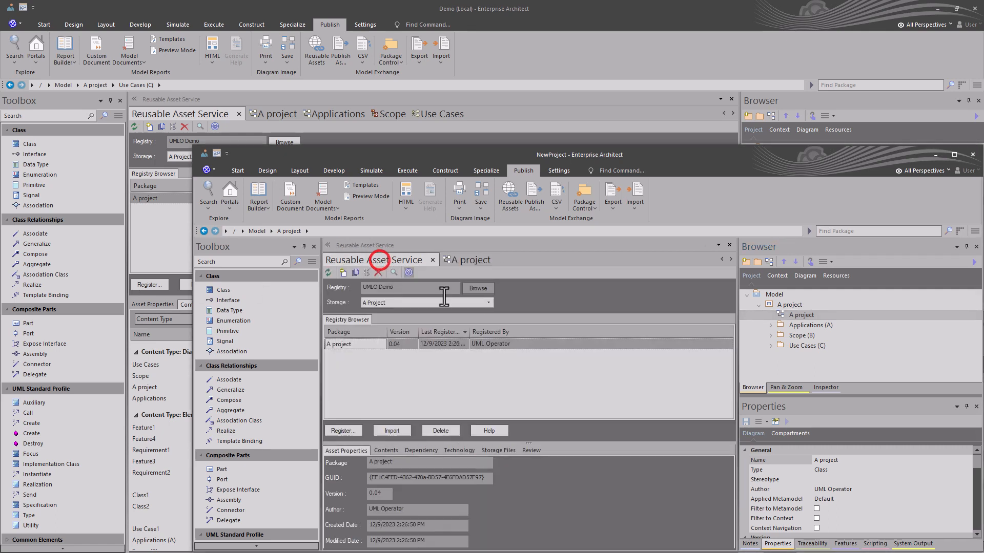
left_click(488, 303)
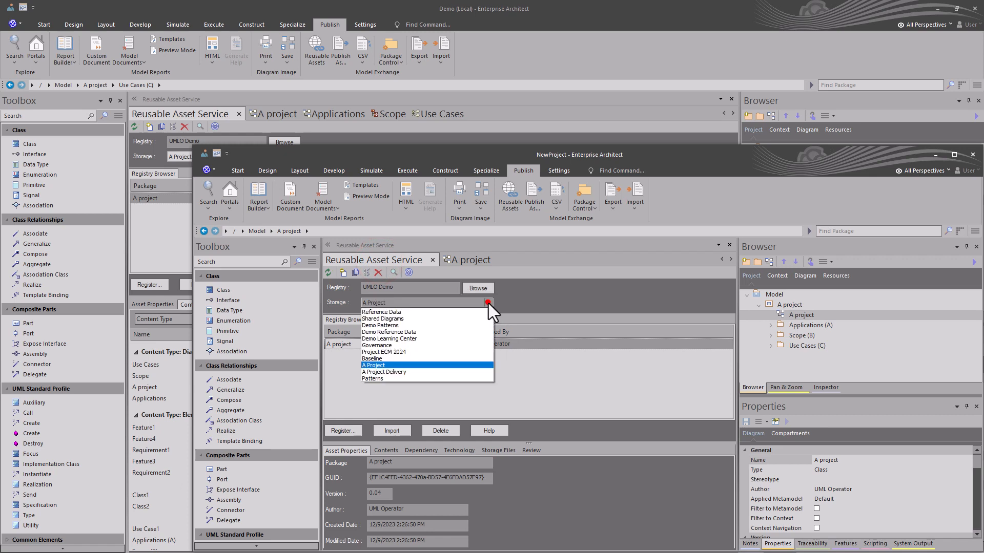
left_click(407, 372)
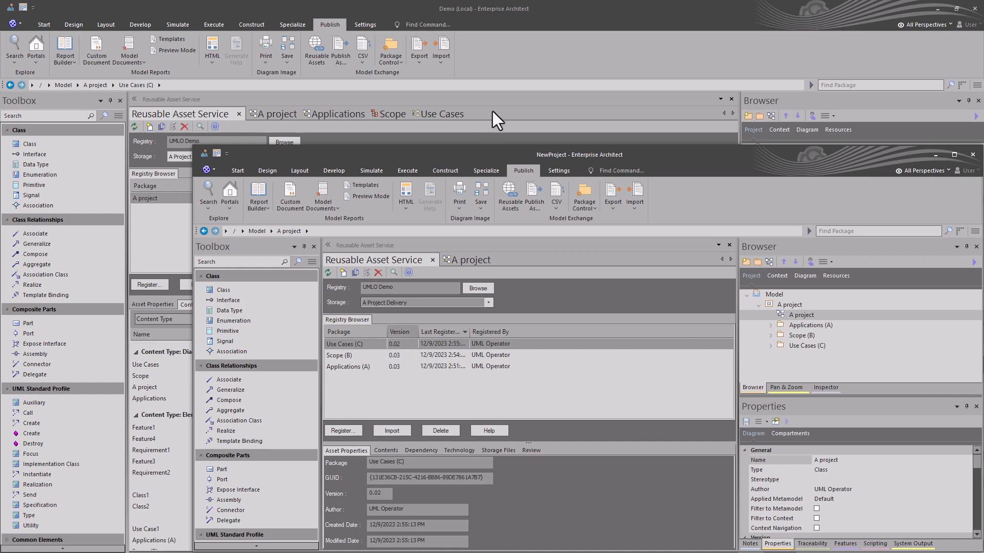
Step: Return to the Demo project and compare the A project package against its version 0.04 baseline
left_click(559, 20)
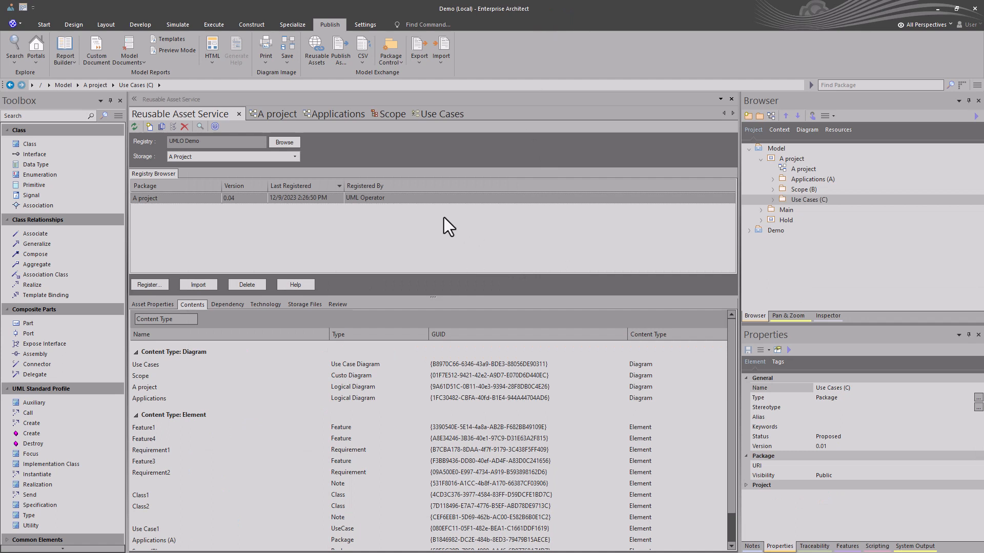
left_click(286, 113)
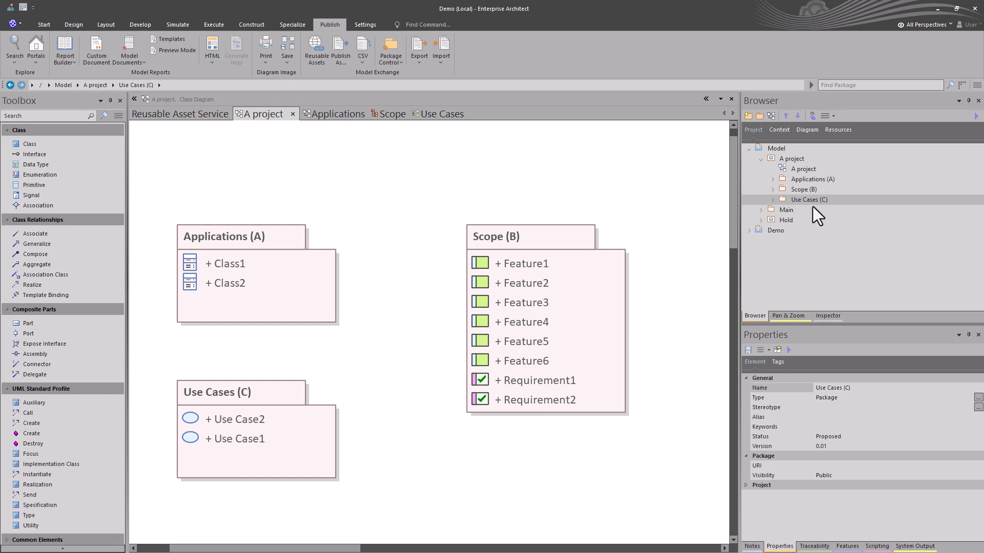
left_click(795, 171)
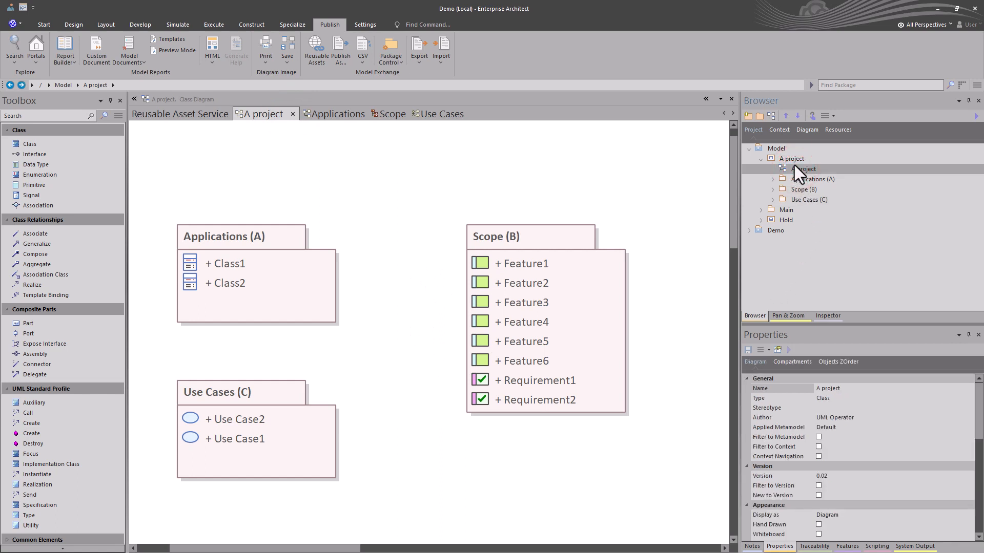
left_click(791, 159)
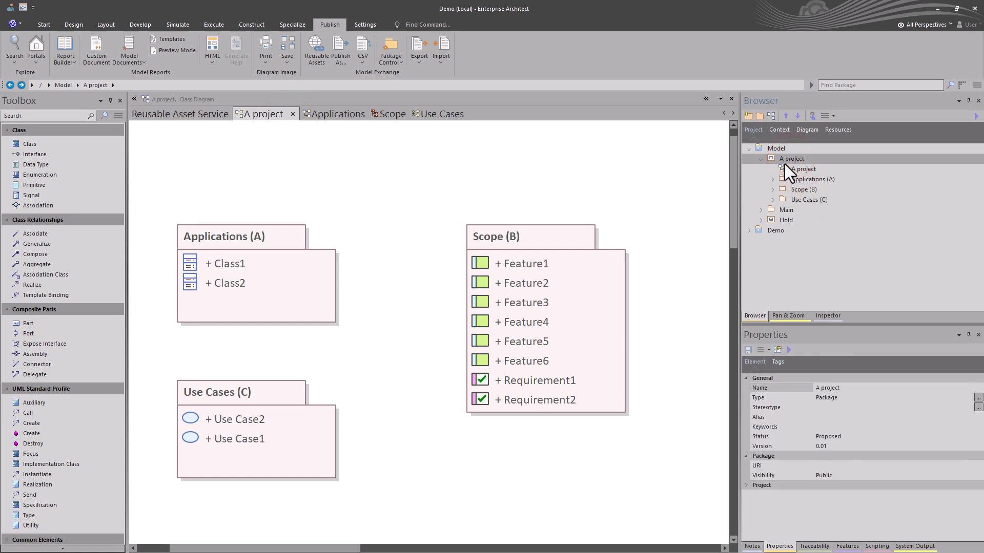
key("ctrl+alt+b")
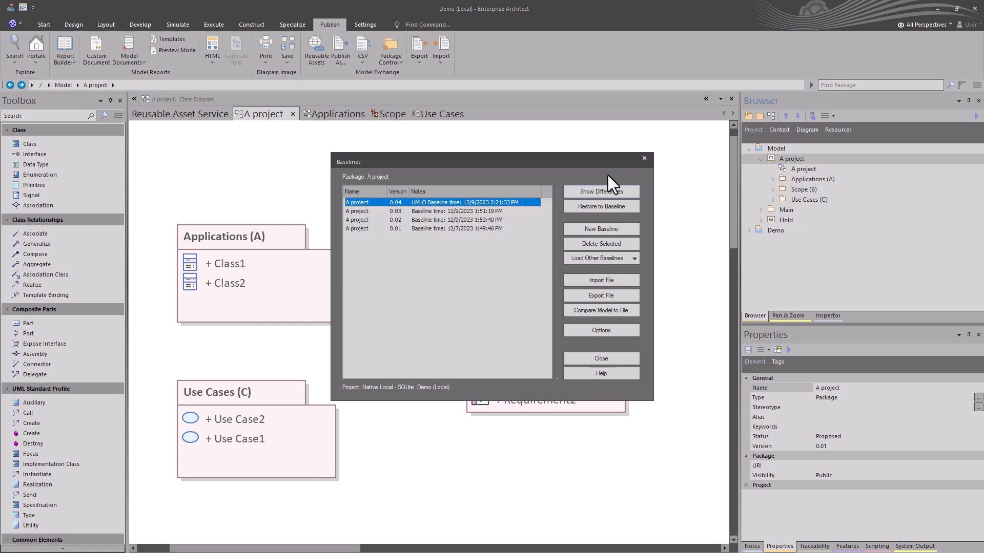
left_click(587, 192)
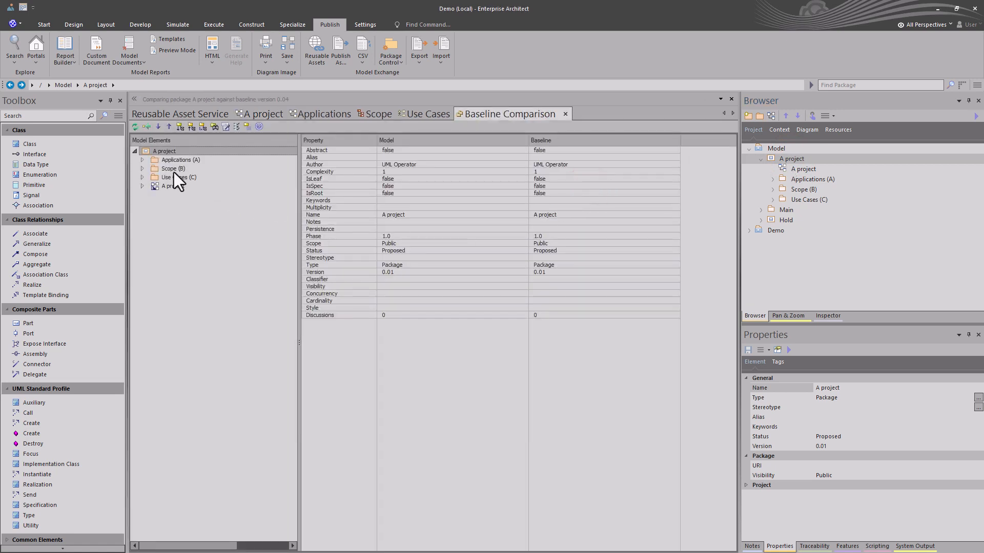
Step: Examine the baseline differences in Applications (A), Scope (B), Use Cases (C) and the Scope (B) visual element of the A project diagram
left_click(142, 160)
left_click(152, 169)
left_click(142, 186)
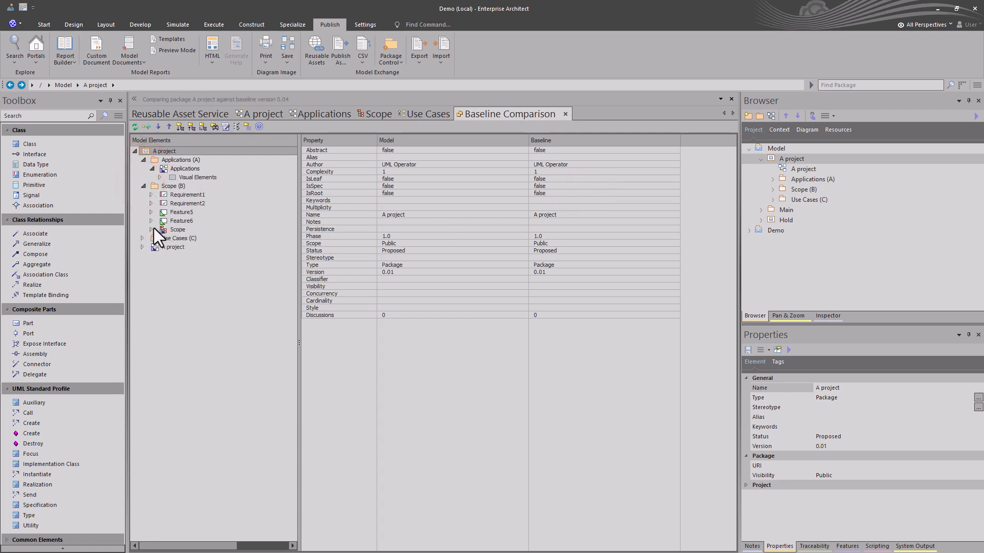
left_click(143, 238)
left_click(142, 264)
left_click(152, 273)
left_click(169, 283)
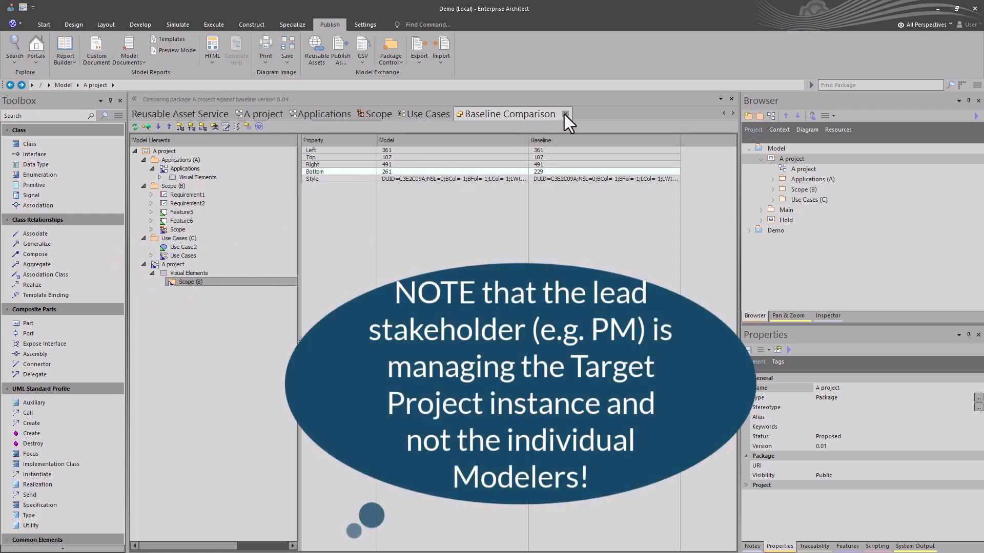
Step: Create baseline version 0.05 of the A project package, including sub-packages, and prefix its note with "PM"
left_click(245, 128)
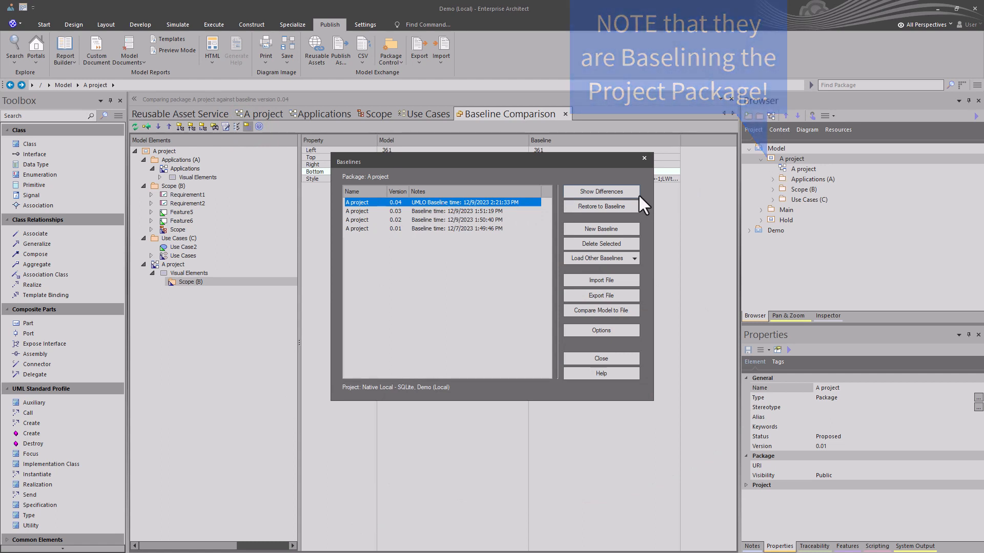
left_click(598, 230)
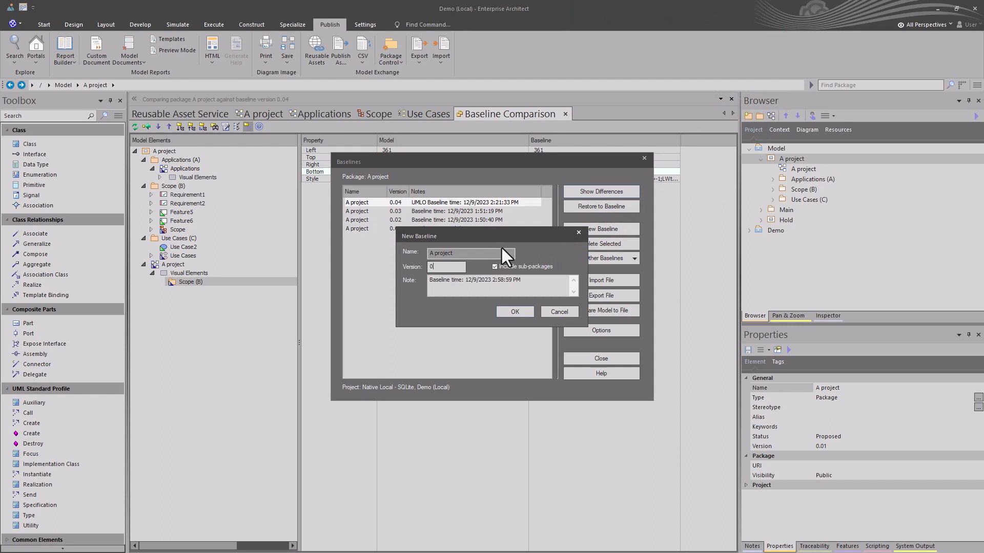
type("0.05")
left_click_drag(433, 280, 496, 284)
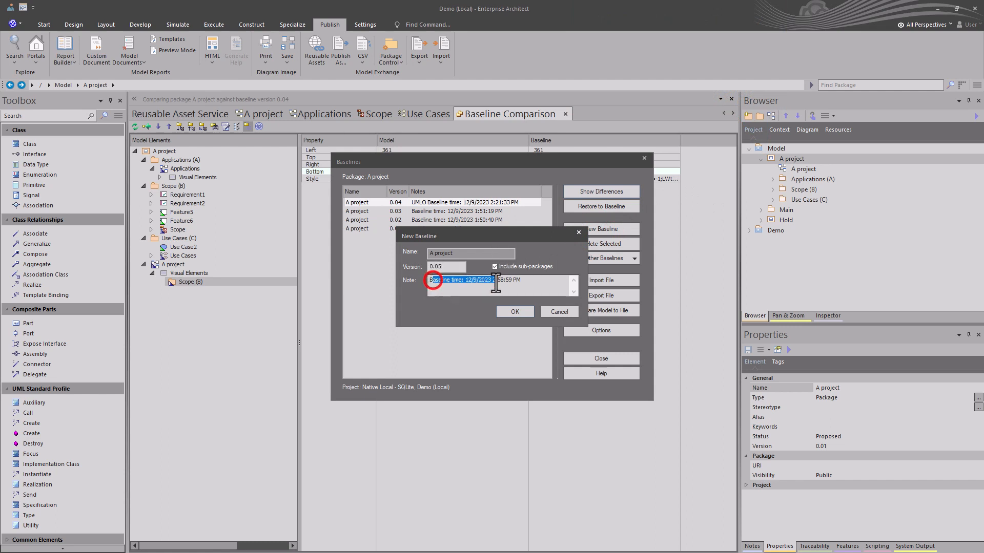
left_click(430, 281)
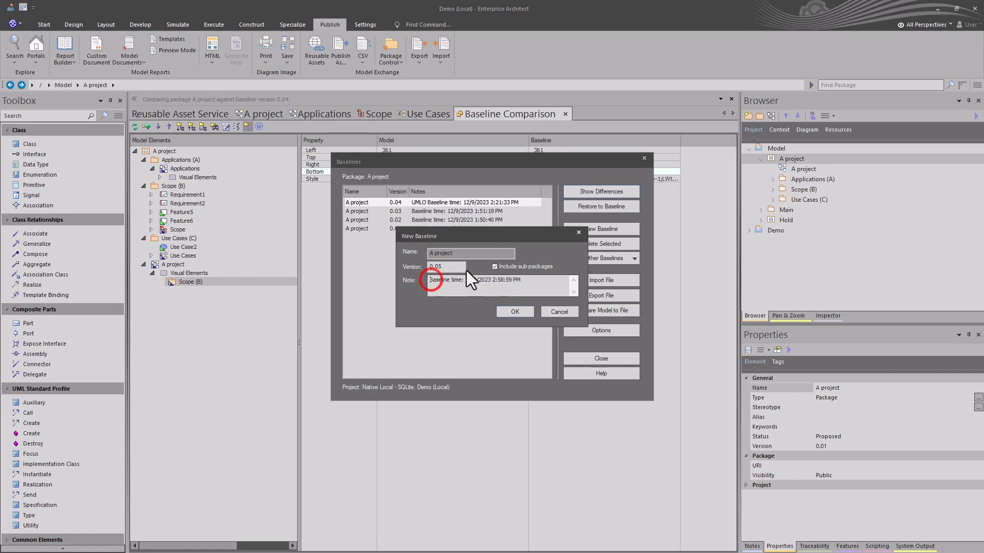
type("PM")
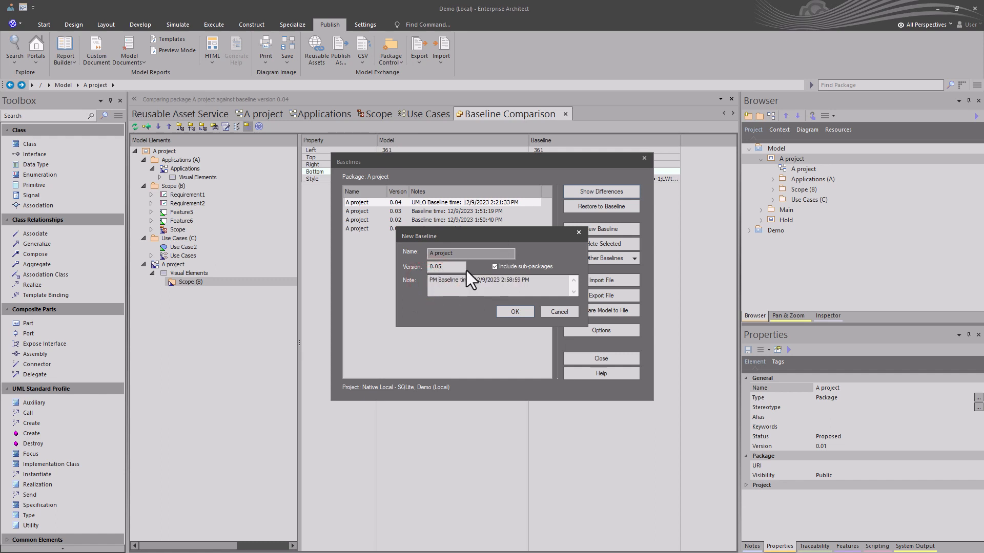
left_click(512, 312)
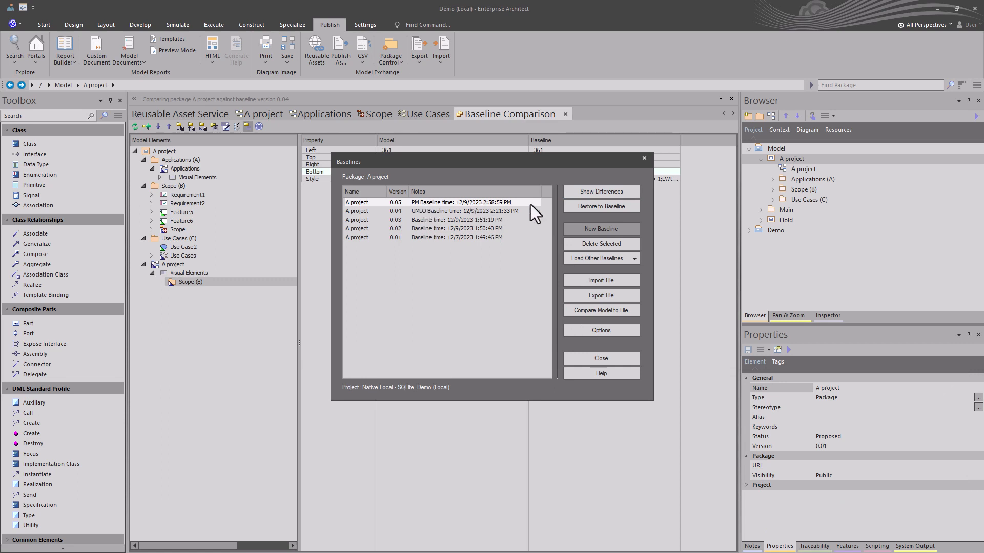
Step: Compare the A project package against baseline 0.05 and review its three subpackages in the project tree
left_click(585, 191)
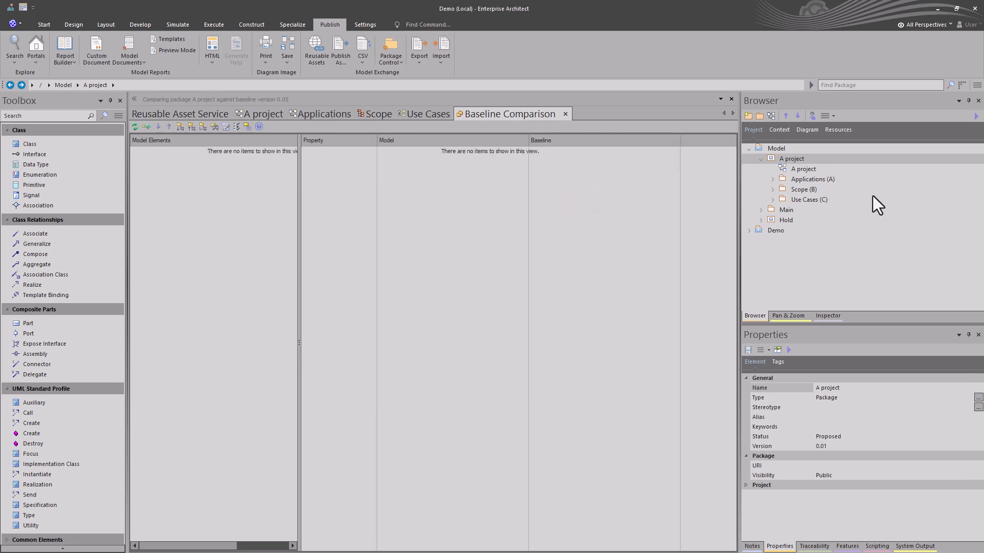
left_click(803, 180)
left_click(803, 189)
left_click(800, 200)
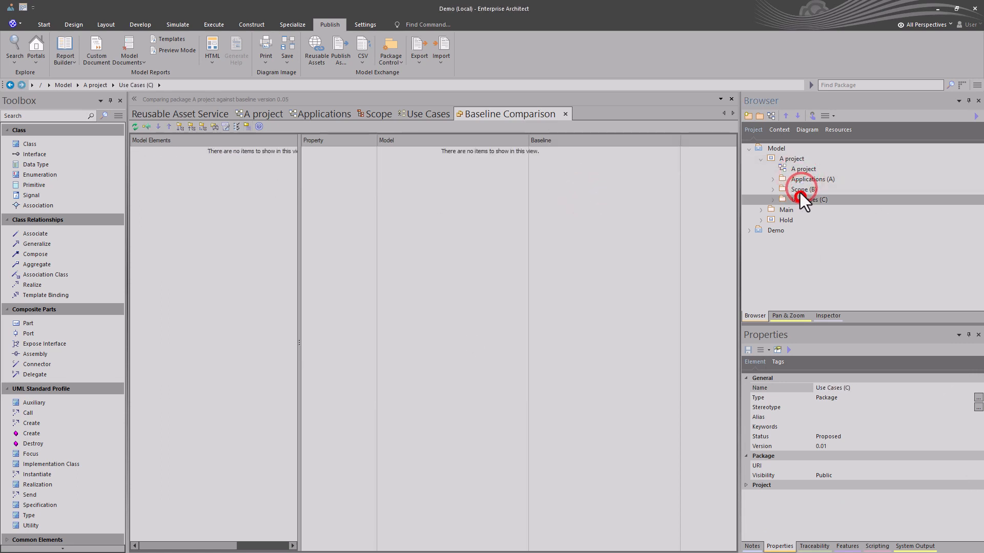
left_click(791, 160)
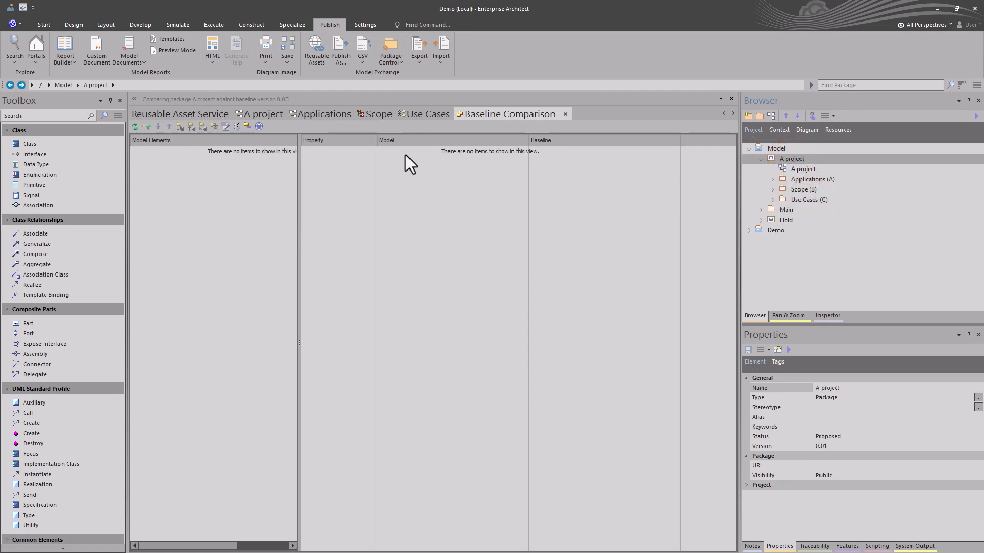
Step: Prepare the A project package for registration in the A Project storage as version 0.05, with comment "A Project Registration" and notes describing today's updates
left_click(210, 114)
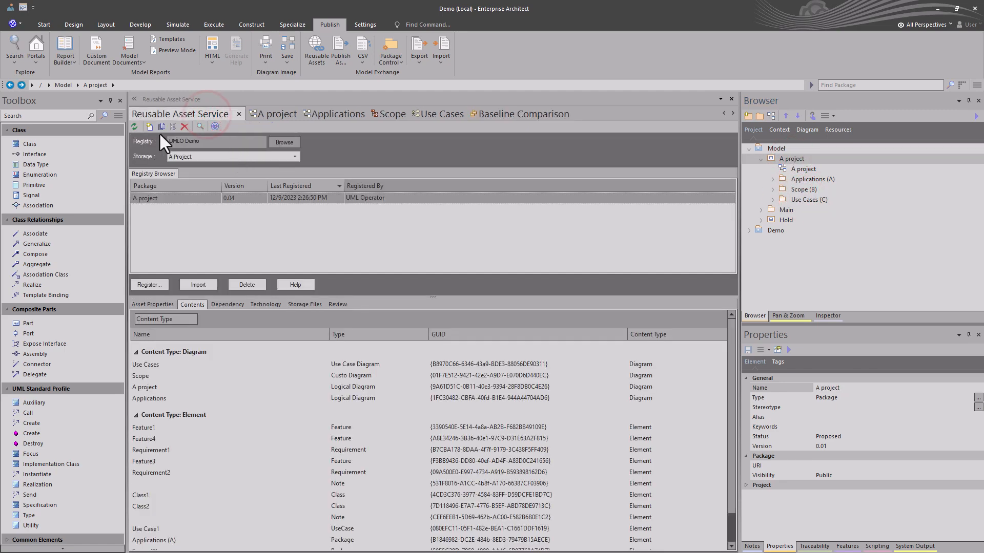
left_click(134, 126)
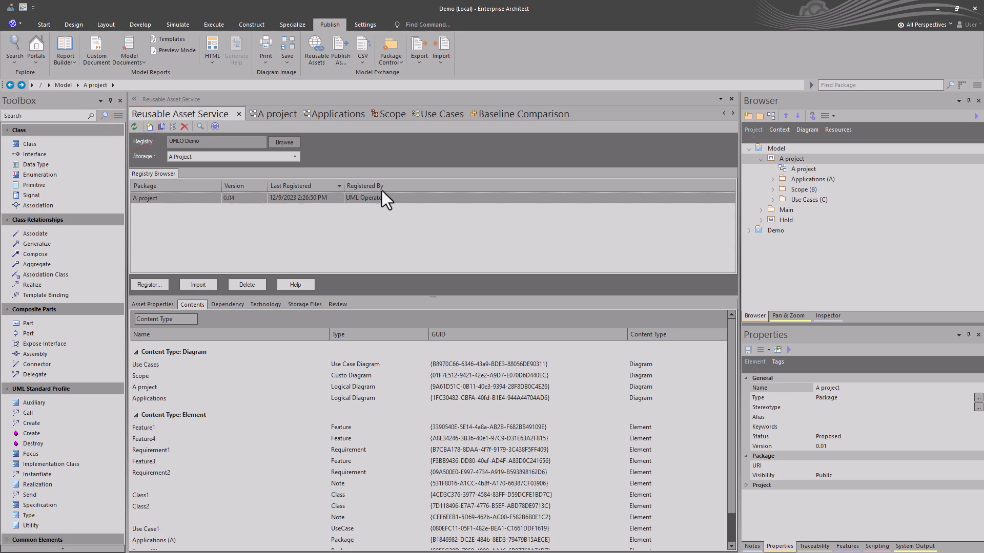
left_click(783, 162)
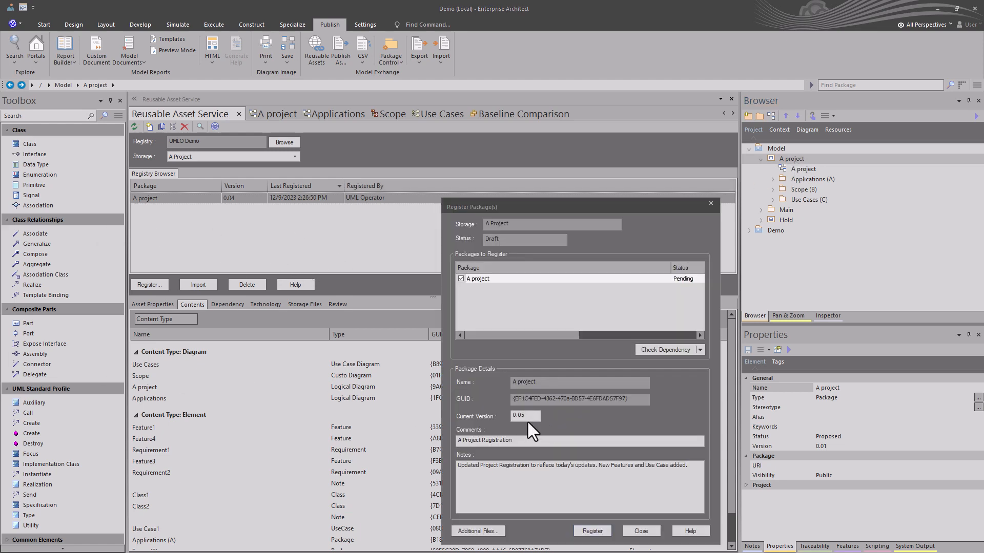
double_click(526, 416)
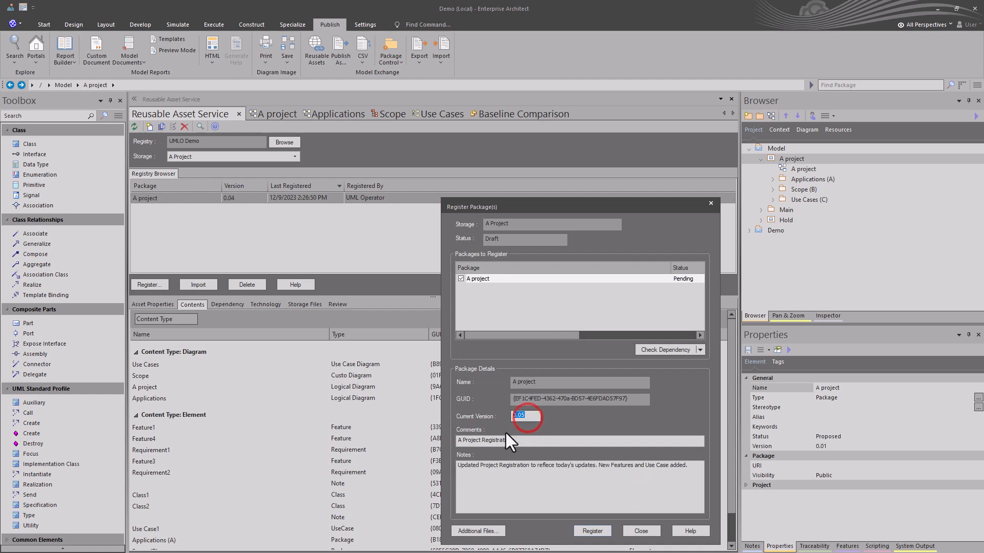
left_click(516, 441)
triple_click(517, 440)
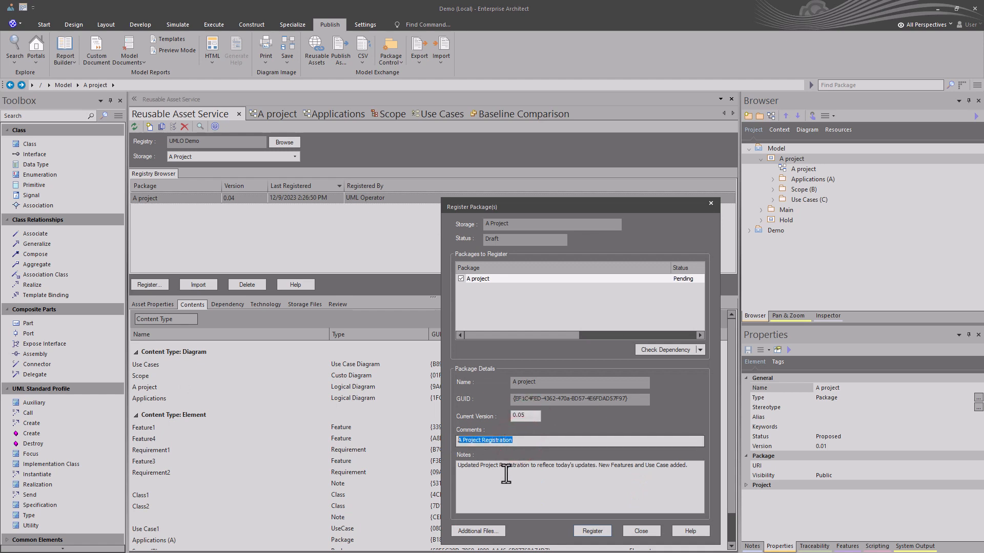
left_click(518, 463)
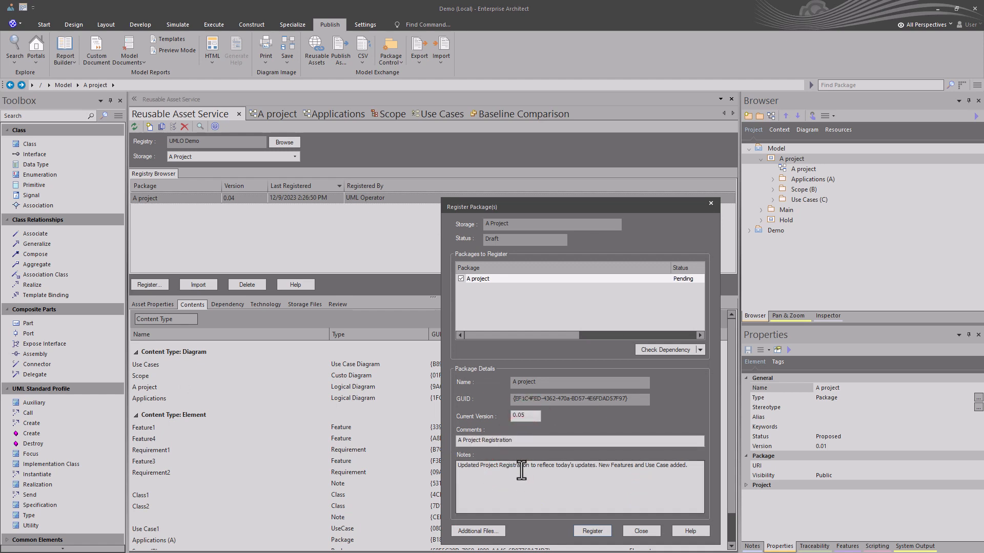
left_click(520, 466)
Step: Run a Complete dependency check on the A project package and register it in the registry
left_click(700, 349)
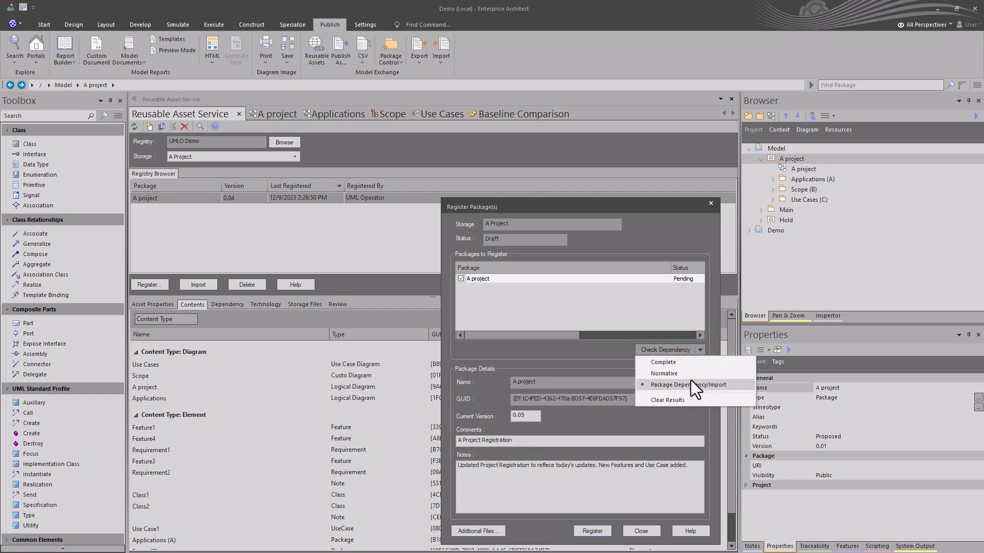
left_click(672, 362)
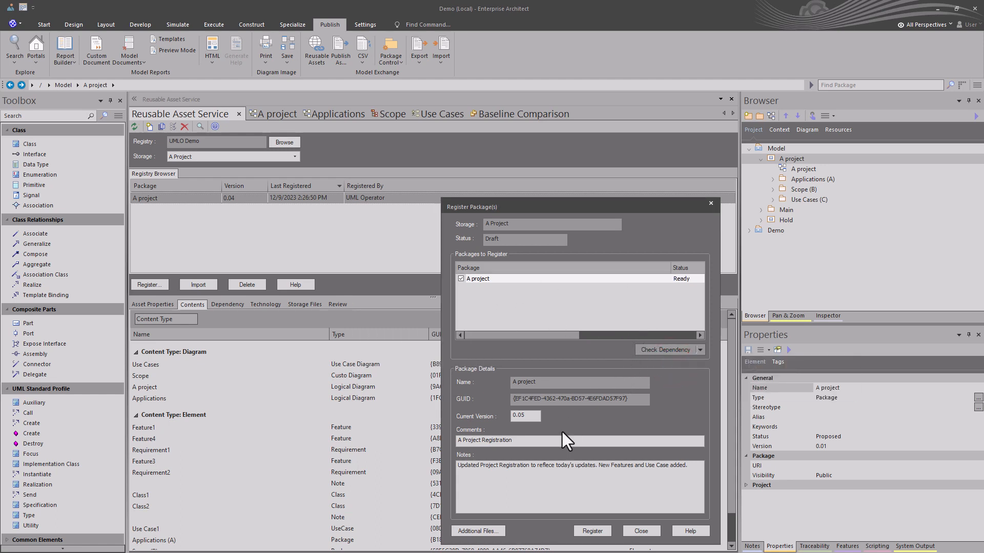
left_click(585, 531)
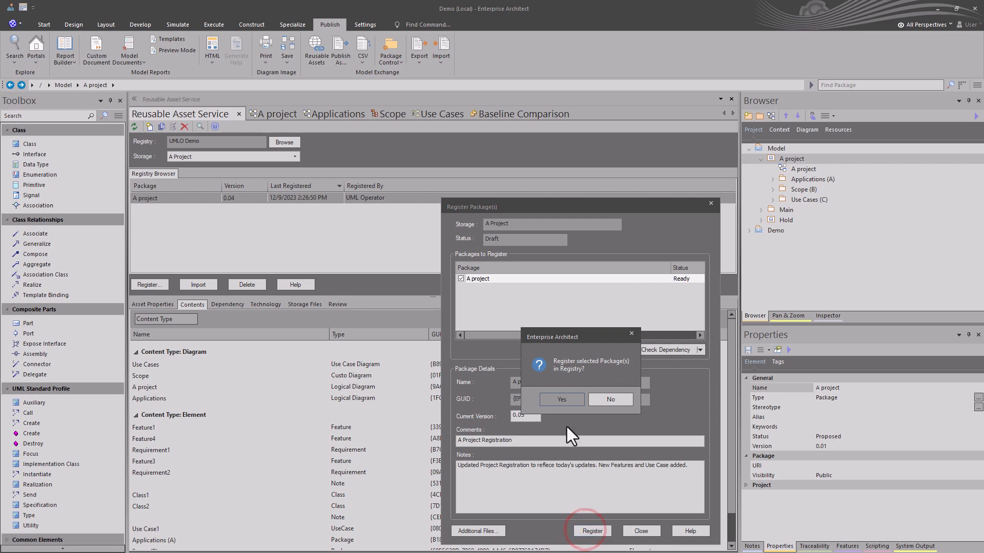
left_click(553, 399)
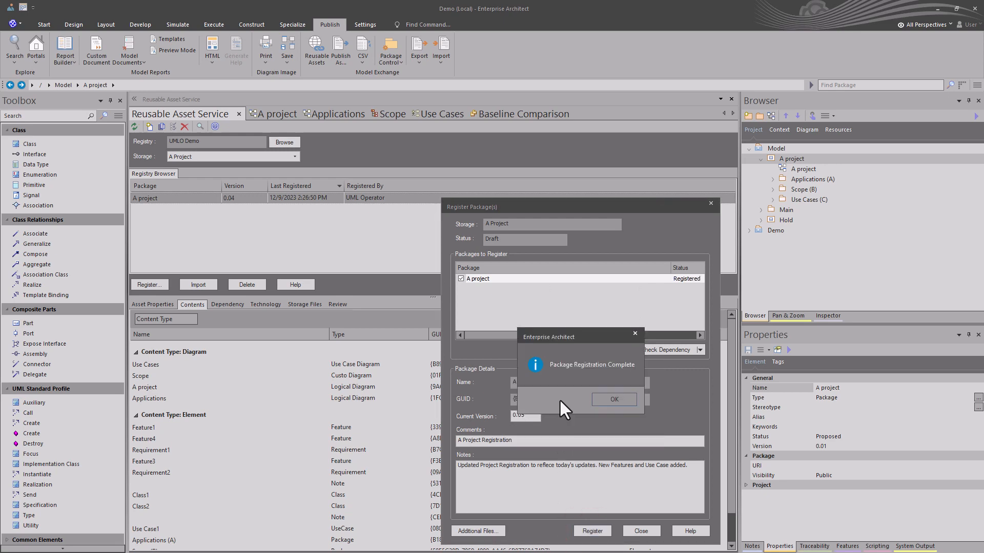
left_click(594, 398)
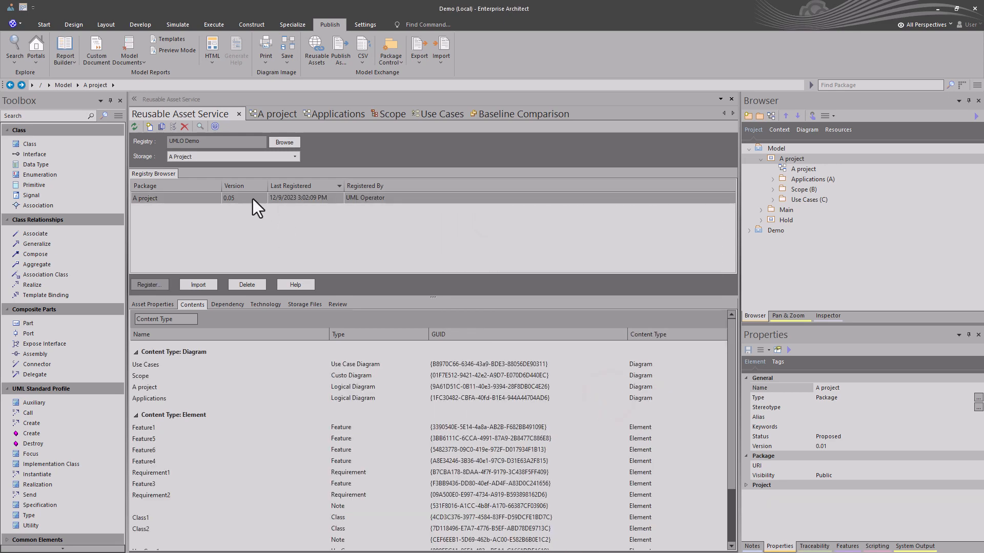
Step: Check the registered versions available for the A project package in the A Project storage
left_click(251, 198)
left_click(253, 200)
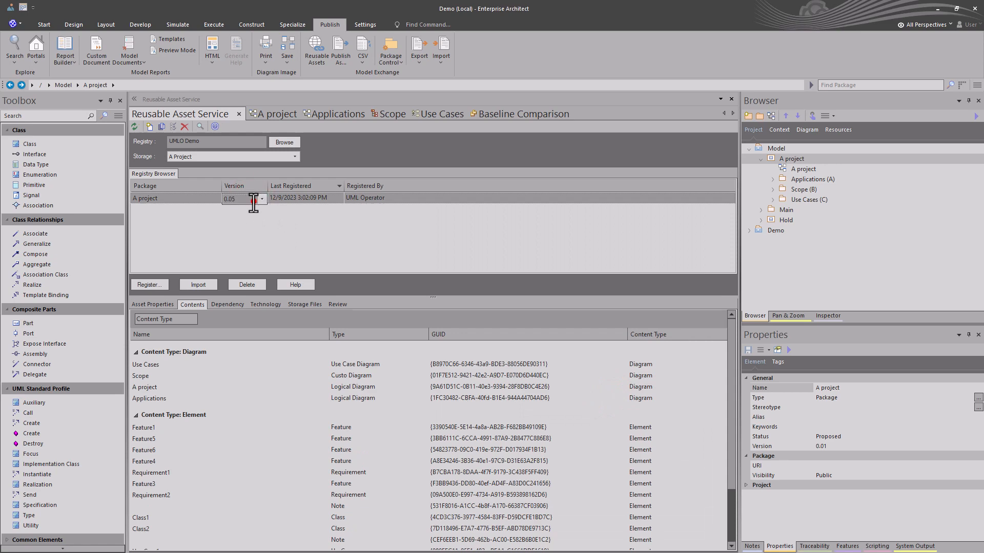
left_click(263, 202)
left_click(248, 207)
left_click(260, 200)
left_click(245, 216)
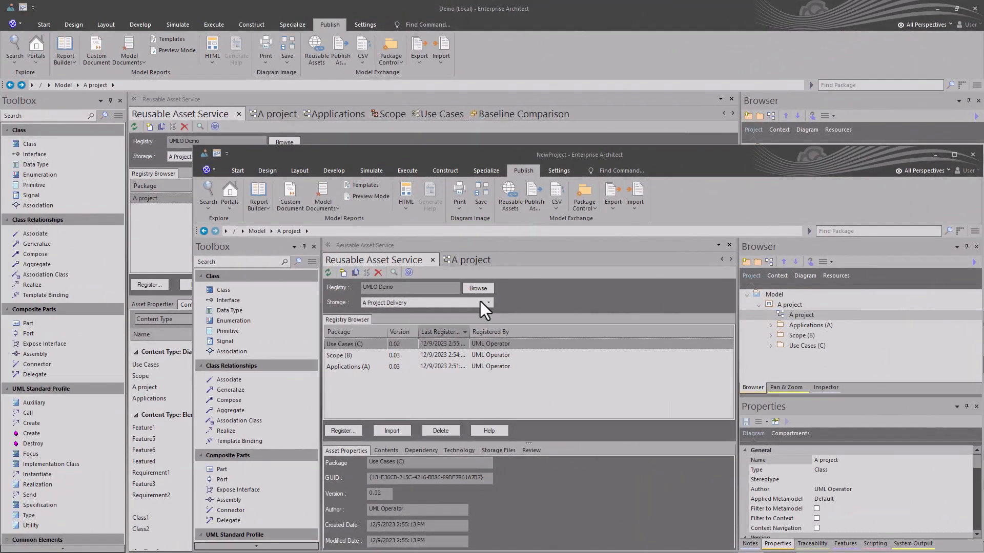
Step: In the NewProject window, switch the registry storage to A Project, refresh it and check the A project version choices
left_click(487, 301)
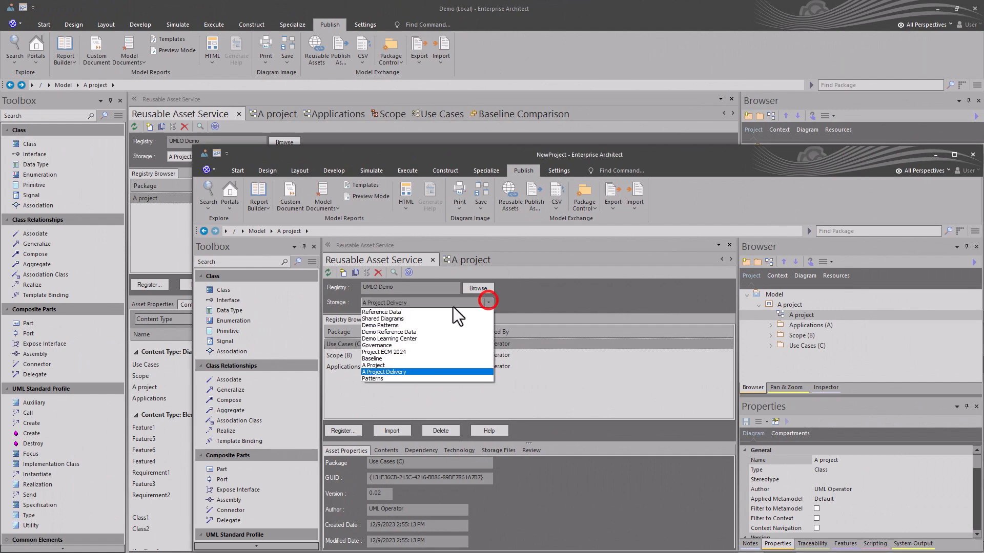
left_click(392, 365)
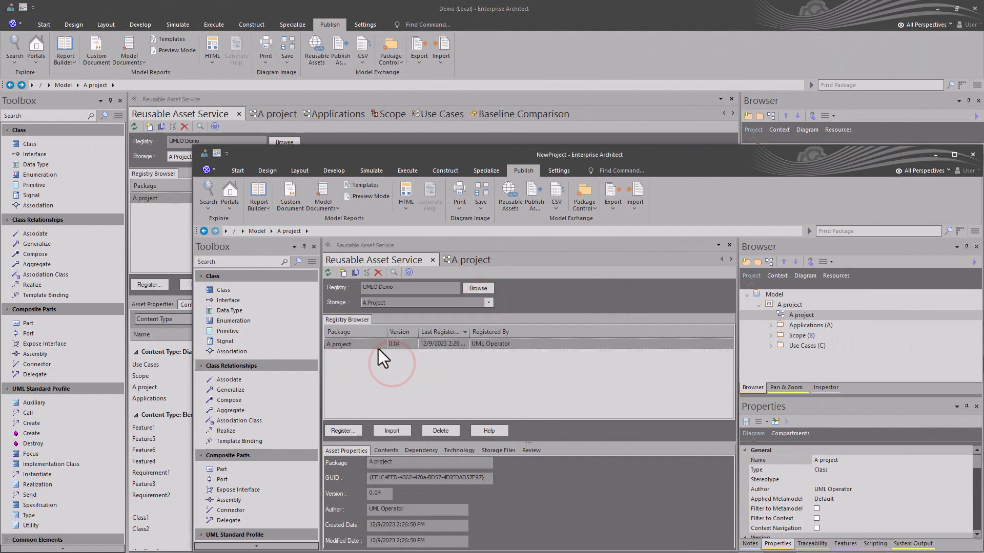
left_click(331, 275)
left_click(409, 347)
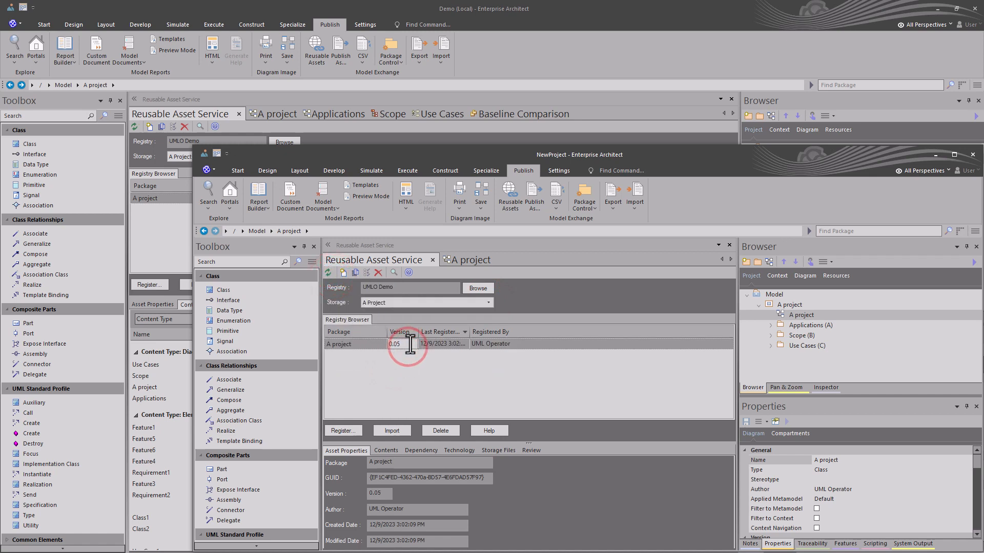
left_click(413, 345)
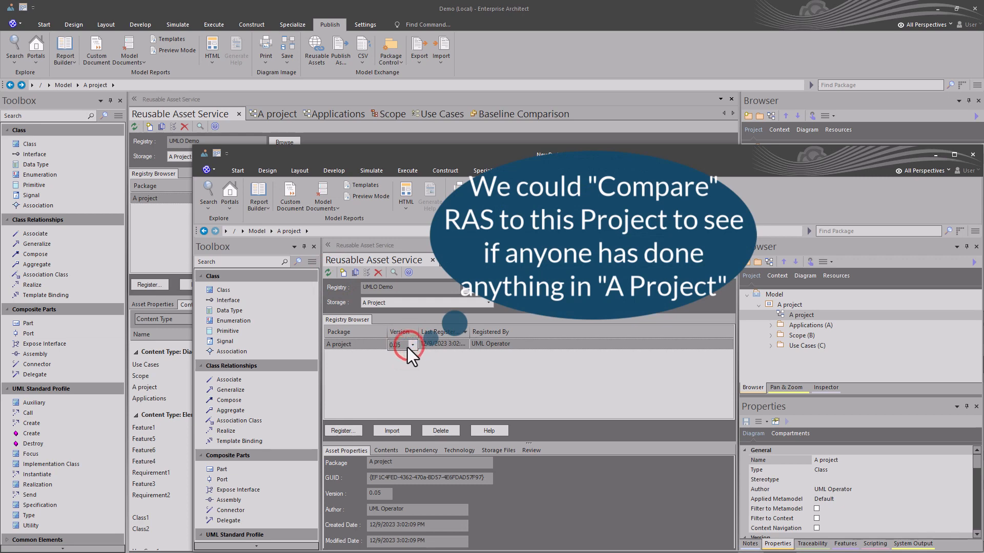
Step: Import version 0.05 of the A project package and its dependents into the NewProject Model root, overwriting the existing packages
left_click(781, 297)
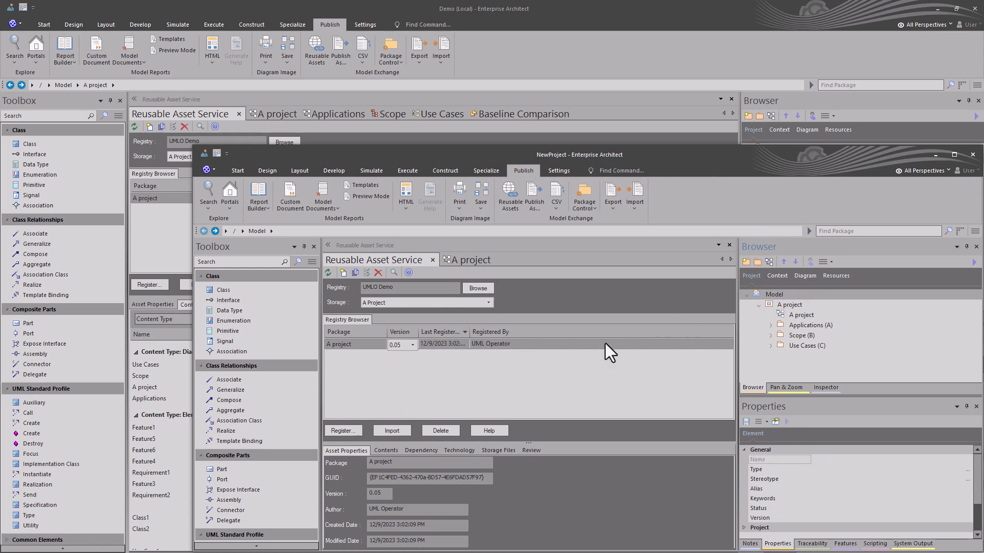
left_click(396, 429)
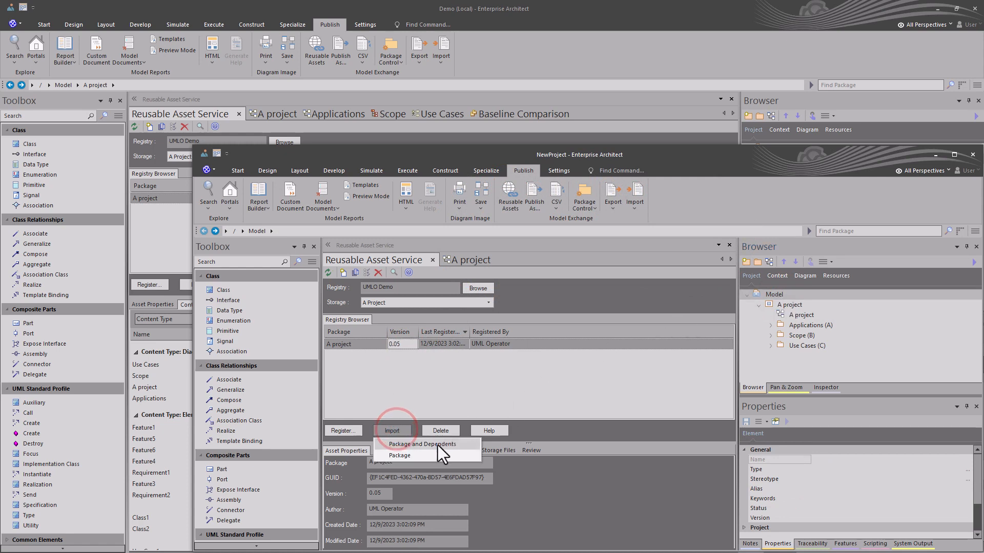
left_click(436, 446)
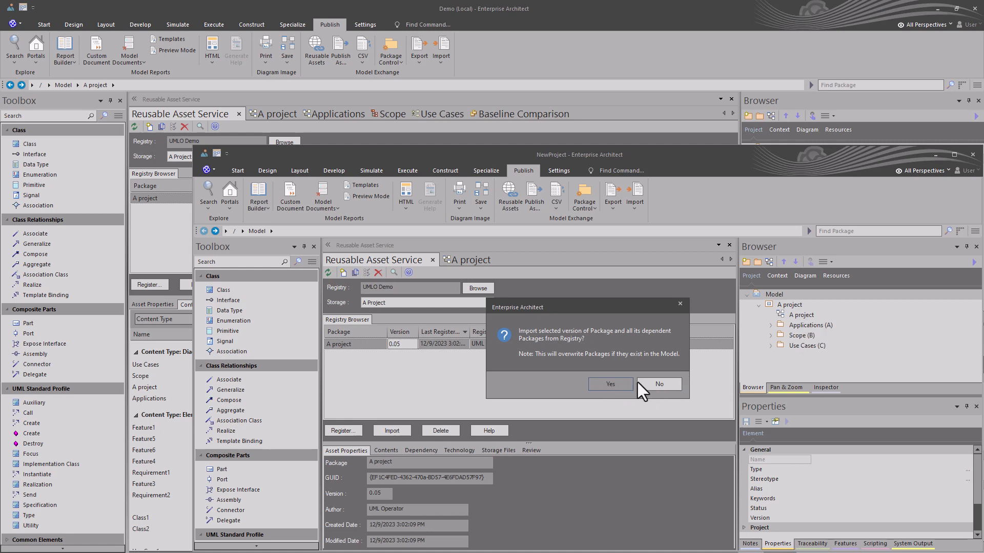
left_click(615, 385)
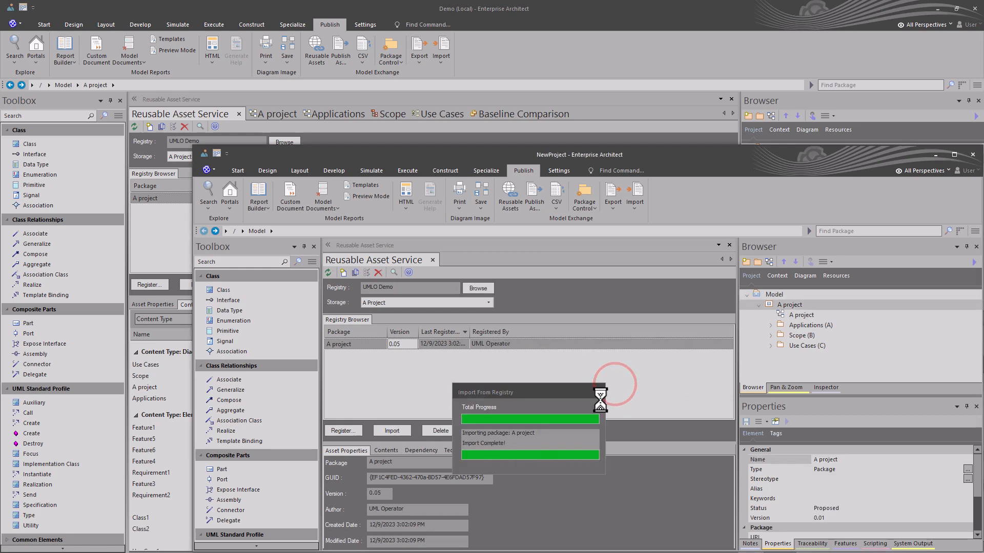
left_click(615, 377)
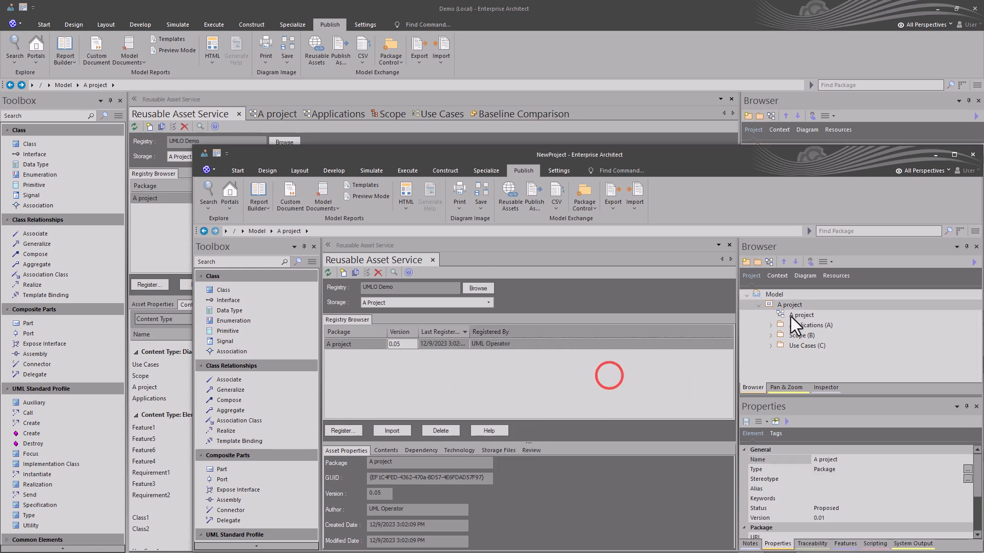
Step: Review the imported A project, Applications, Scope and Use Cases diagrams
double_click(792, 315)
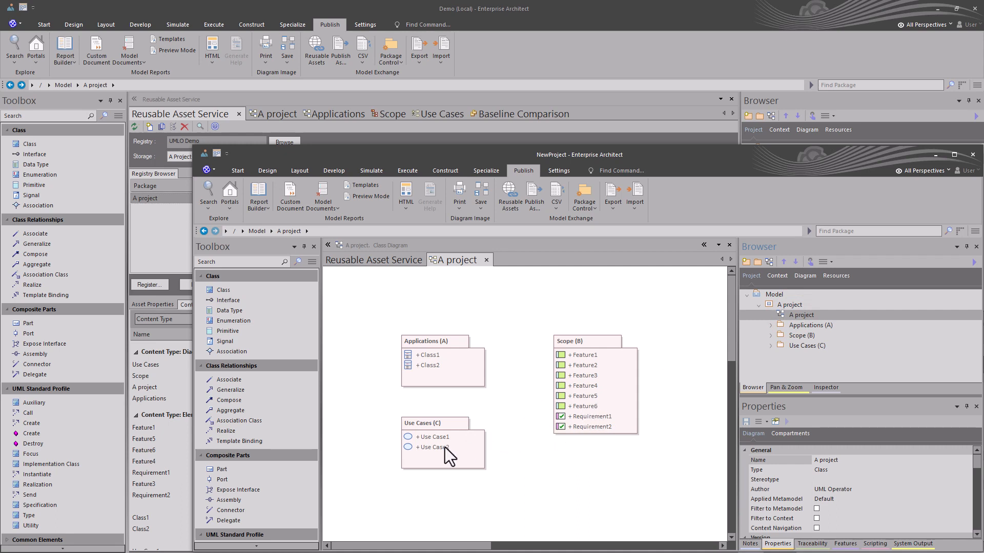
double_click(453, 368)
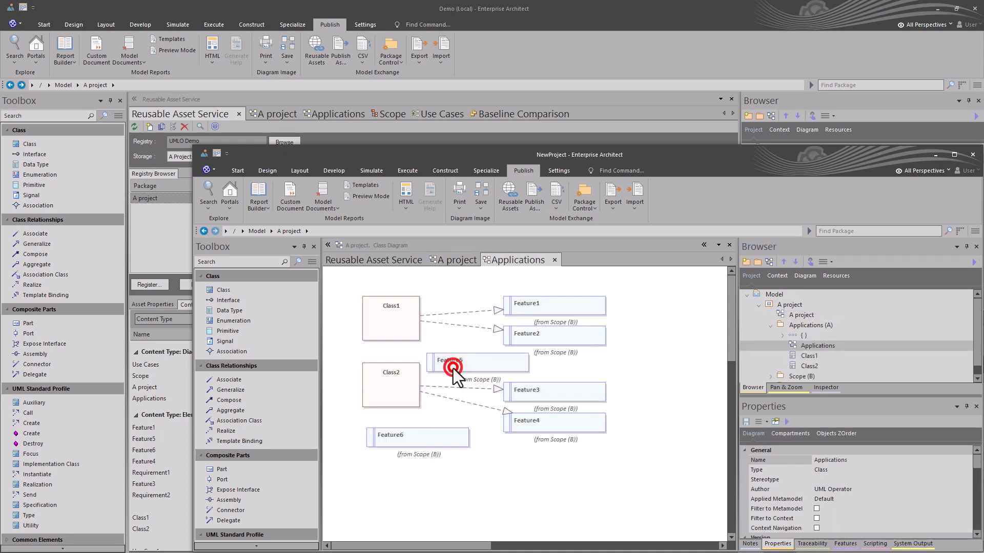
left_click(459, 263)
double_click(582, 393)
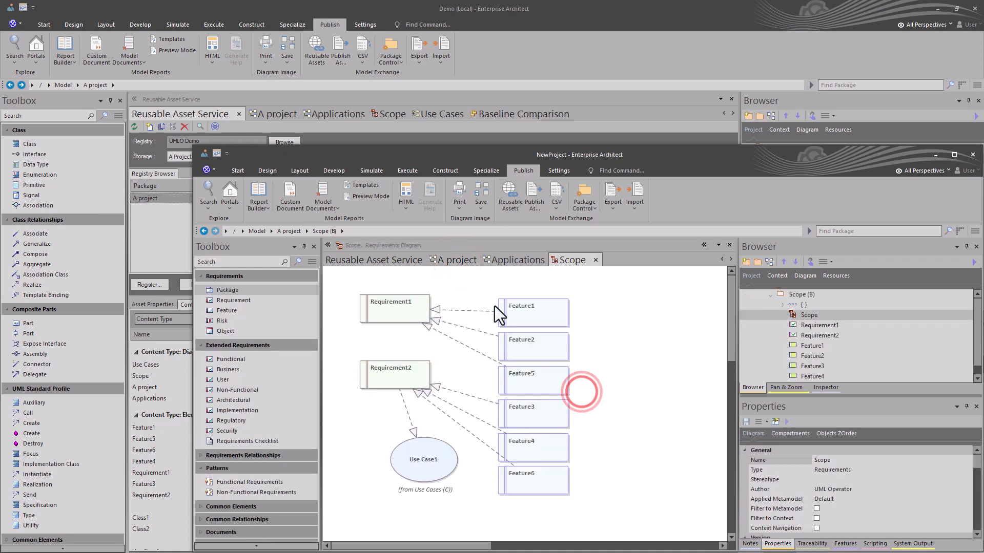
left_click(505, 261)
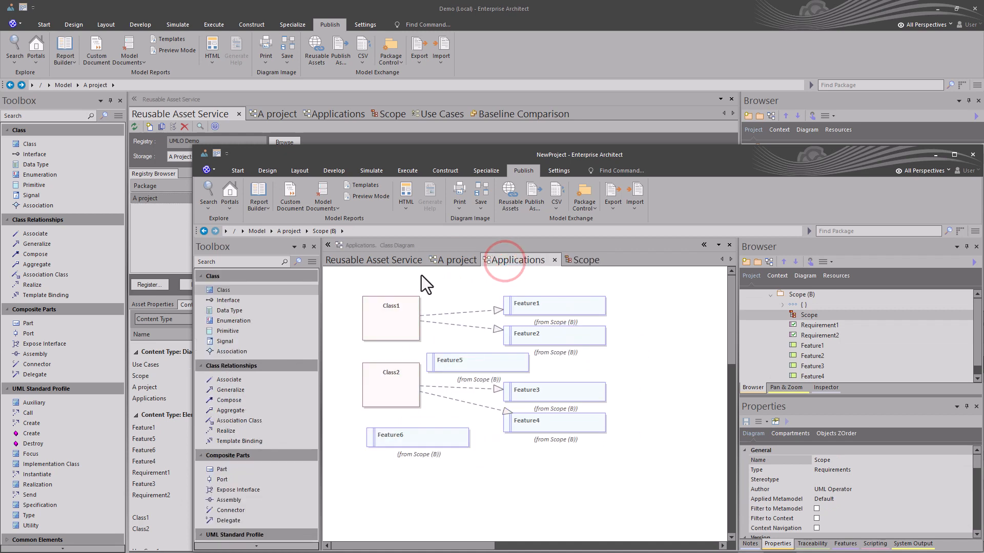
left_click(447, 262)
double_click(459, 421)
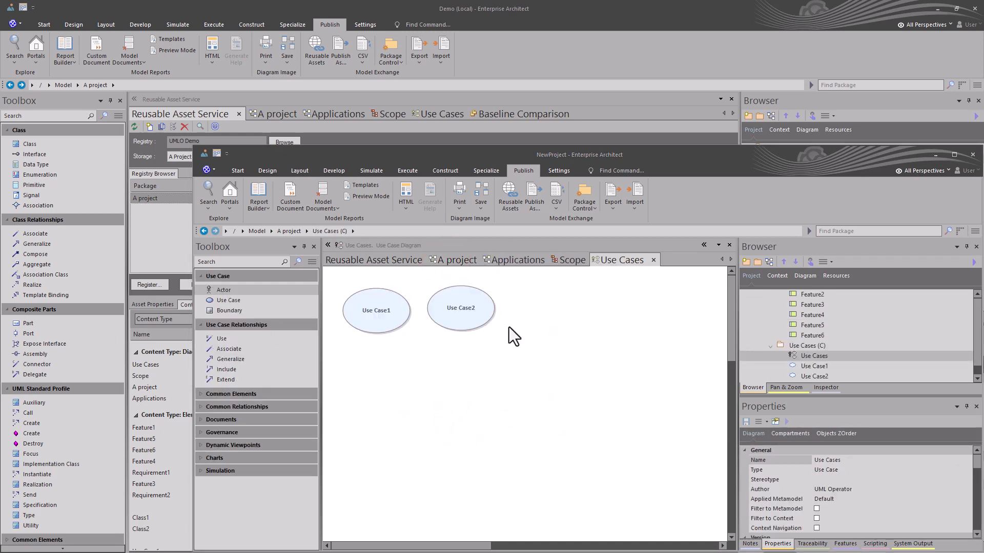
Step: Switch the registry storage to A Project Delivery and compare the registered Scope (B) package with the one in the model
left_click(375, 260)
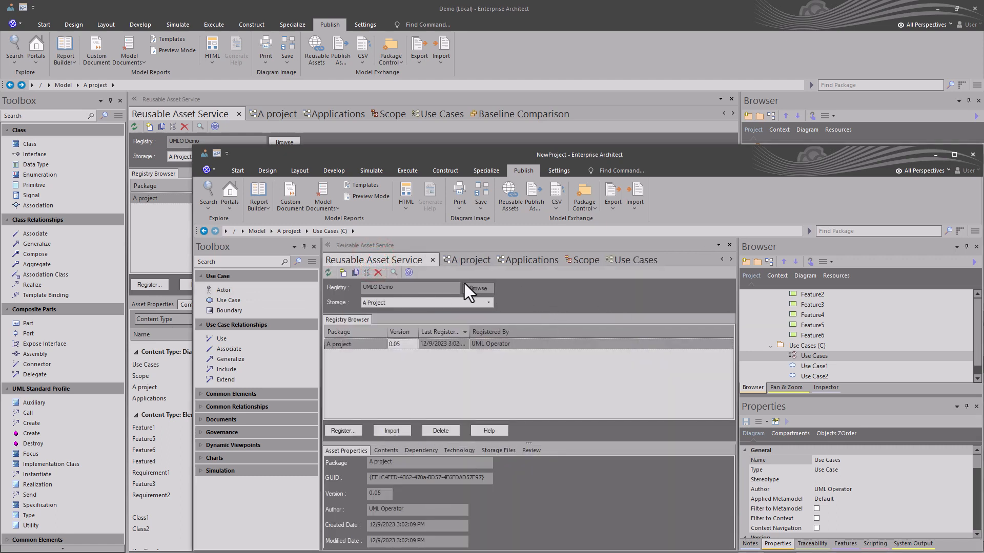
left_click(488, 303)
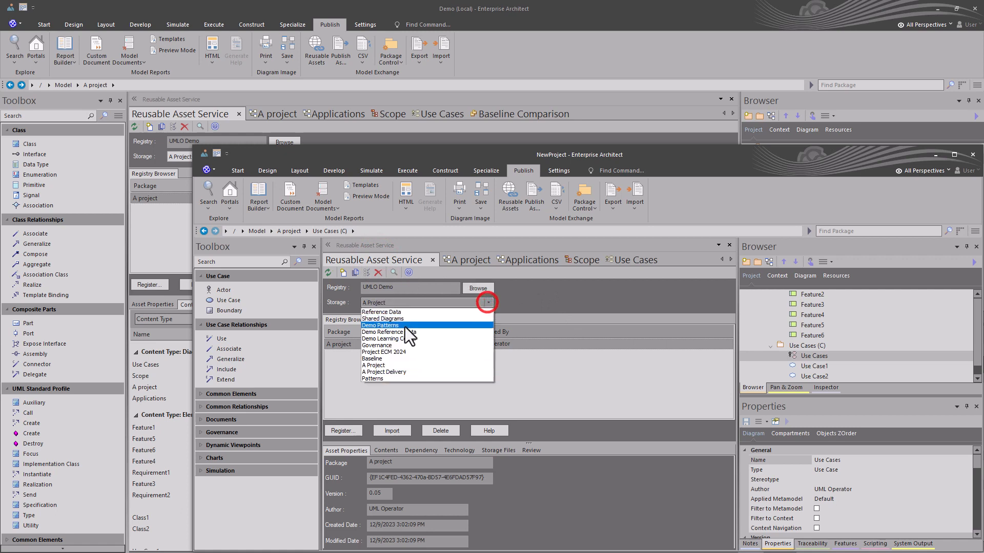
left_click(396, 371)
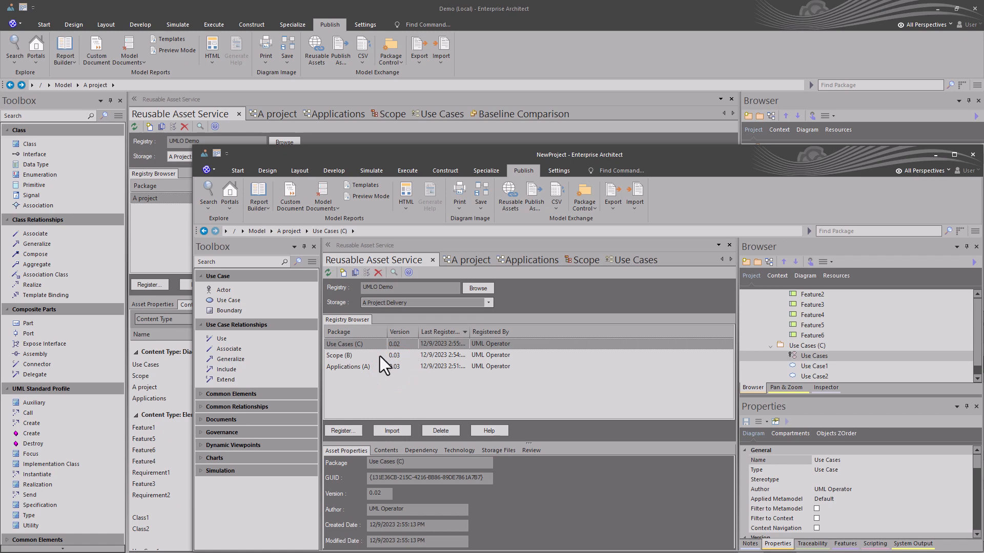
left_click(347, 356)
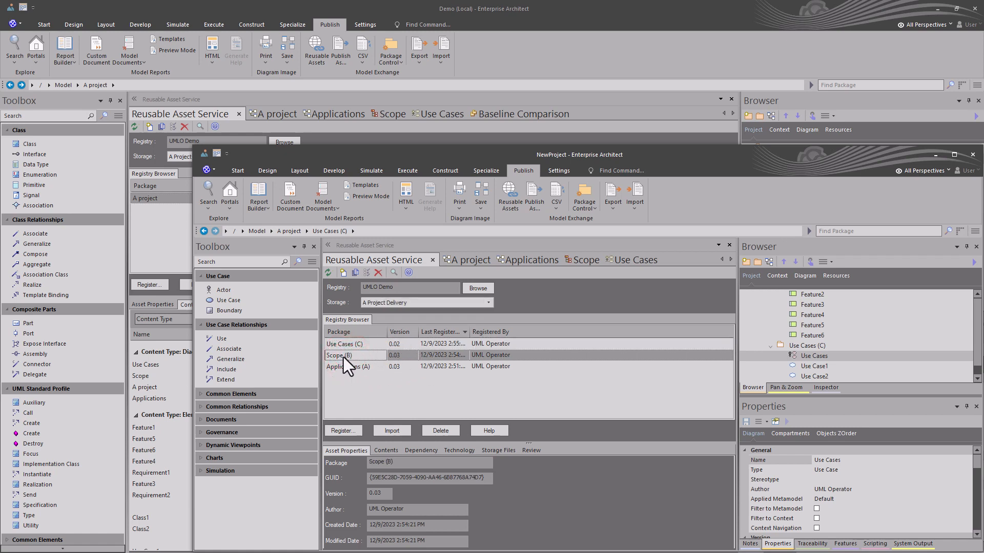
right_click(343, 358)
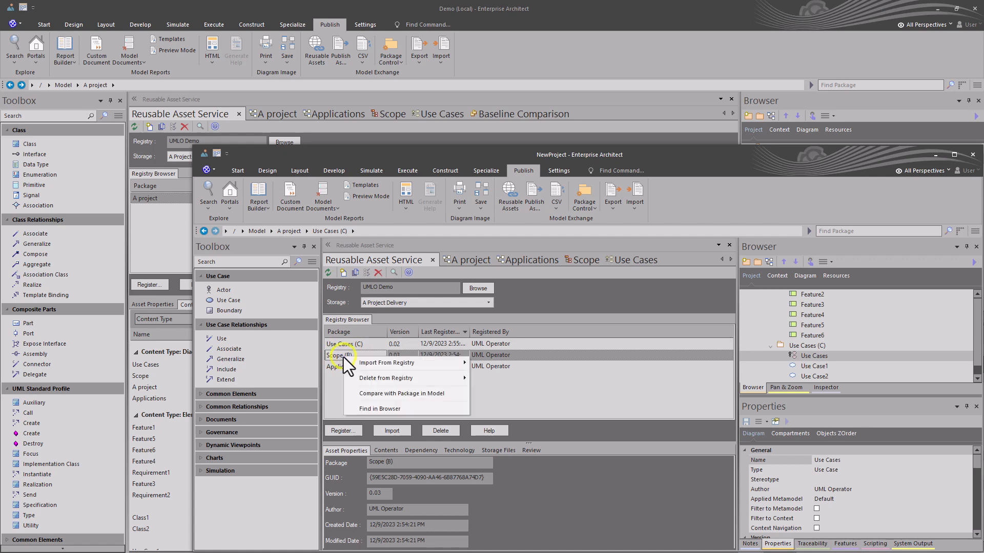
left_click(408, 396)
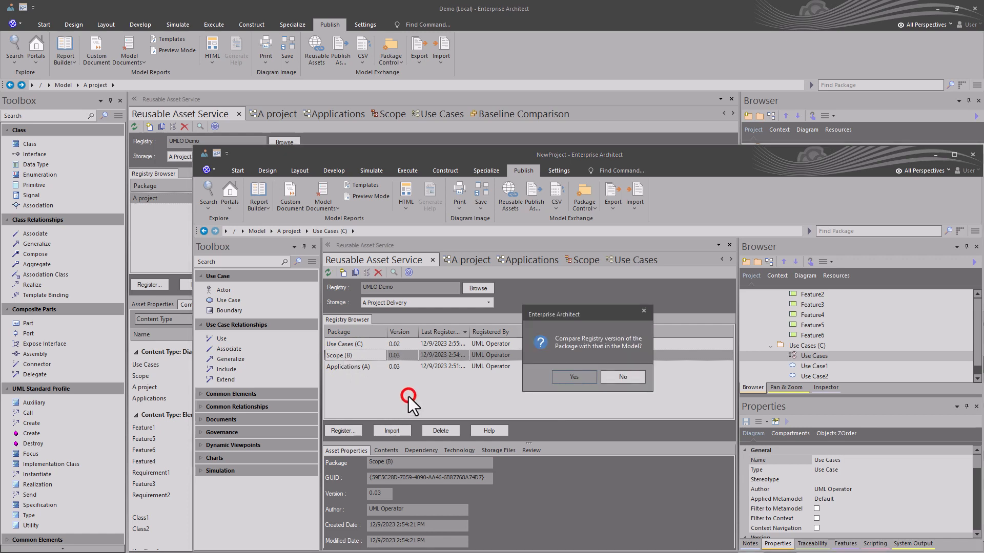
left_click(574, 377)
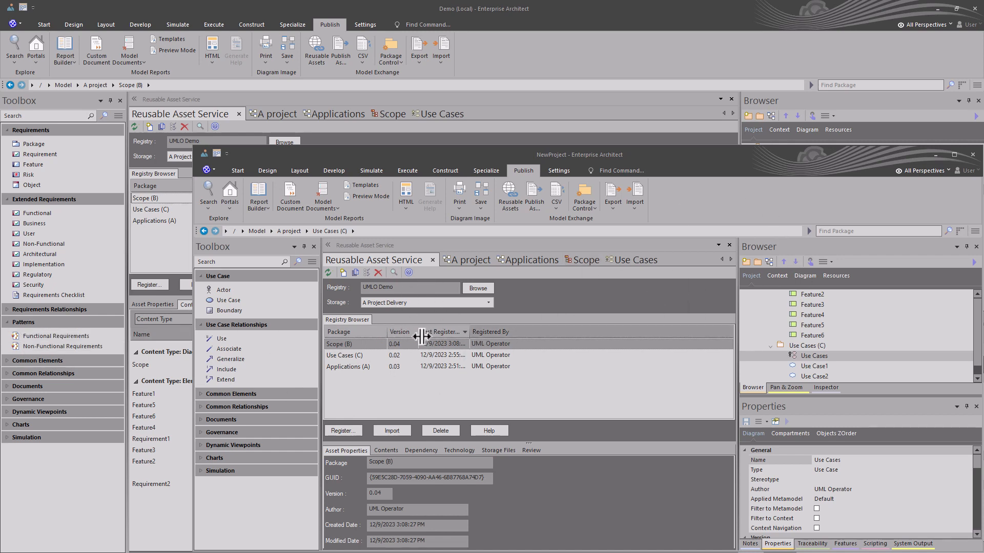
Step: Refresh the A Project Delivery registry and compare the registered Scope (B) package with the package in the model
left_click(328, 272)
left_click(345, 342)
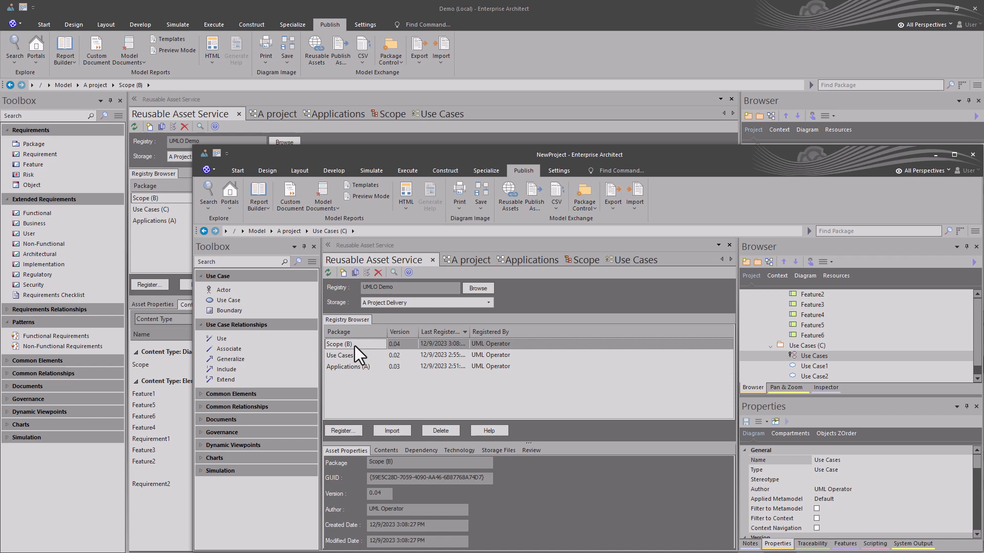
right_click(357, 346)
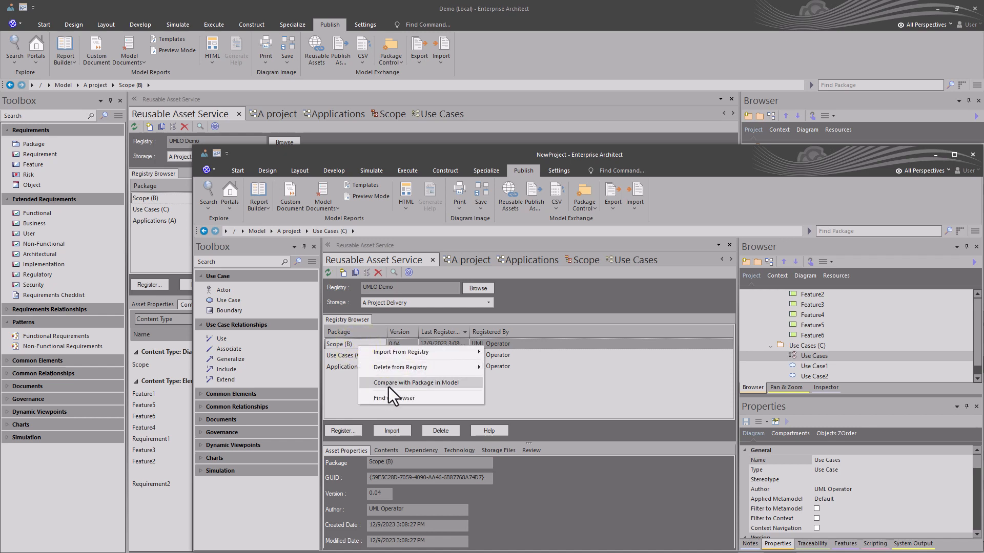
left_click(441, 386)
left_click(579, 378)
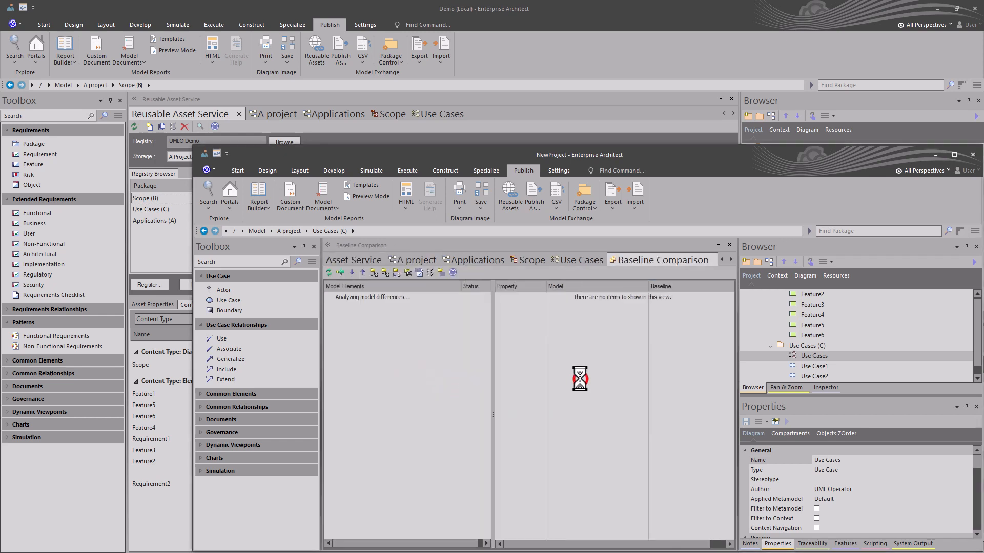
Step: Examine the Scope (B) baseline differences for Requirement1's Realization link ends and the Scope diagram's visual elements, including Use Case2
left_click(337, 306)
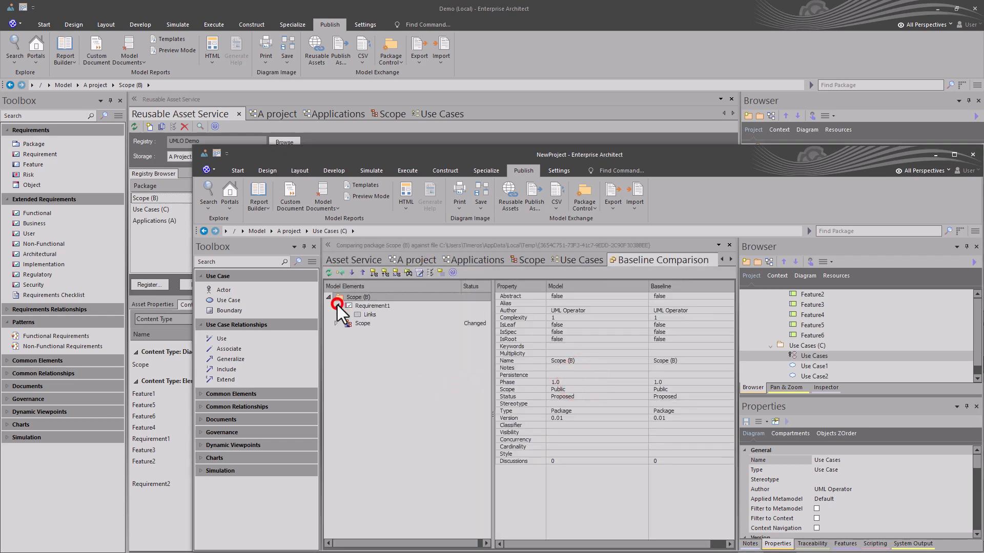
left_click(345, 315)
left_click(353, 323)
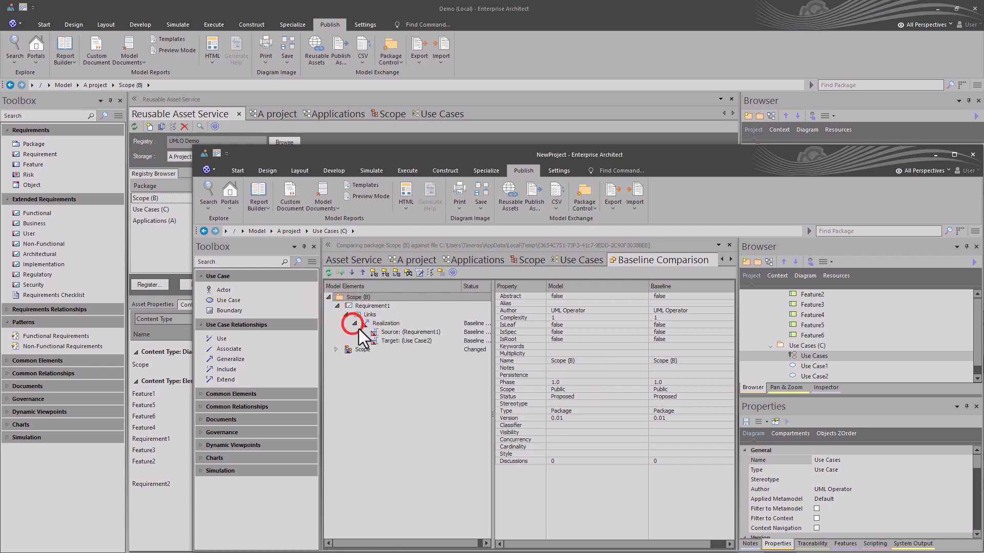
left_click(379, 323)
left_click(385, 332)
left_click(388, 340)
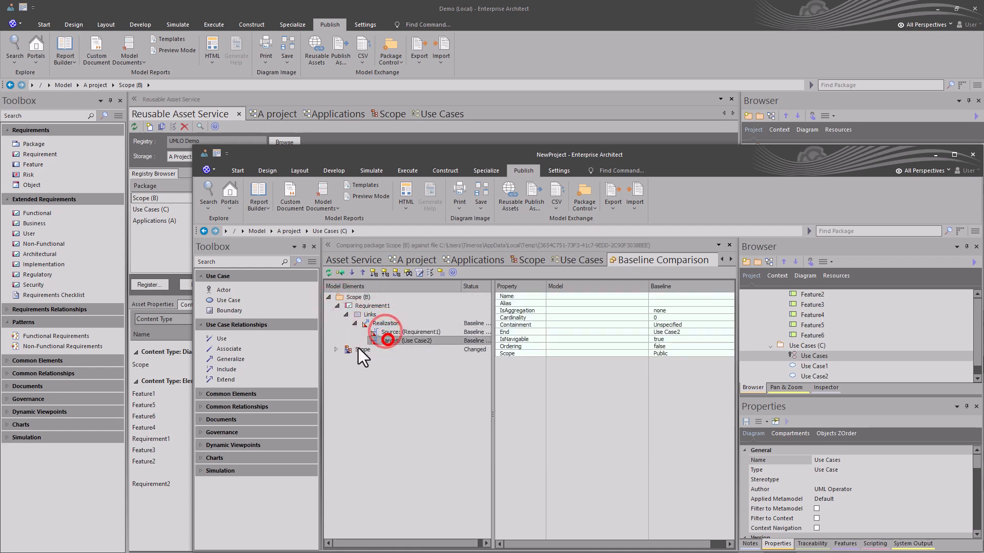
left_click(335, 350)
left_click(346, 358)
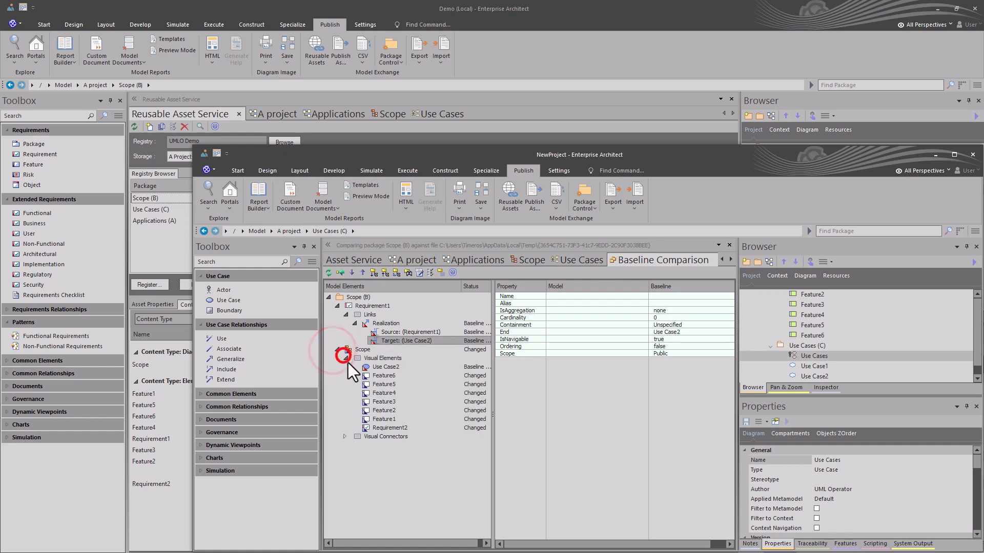
left_click(382, 367)
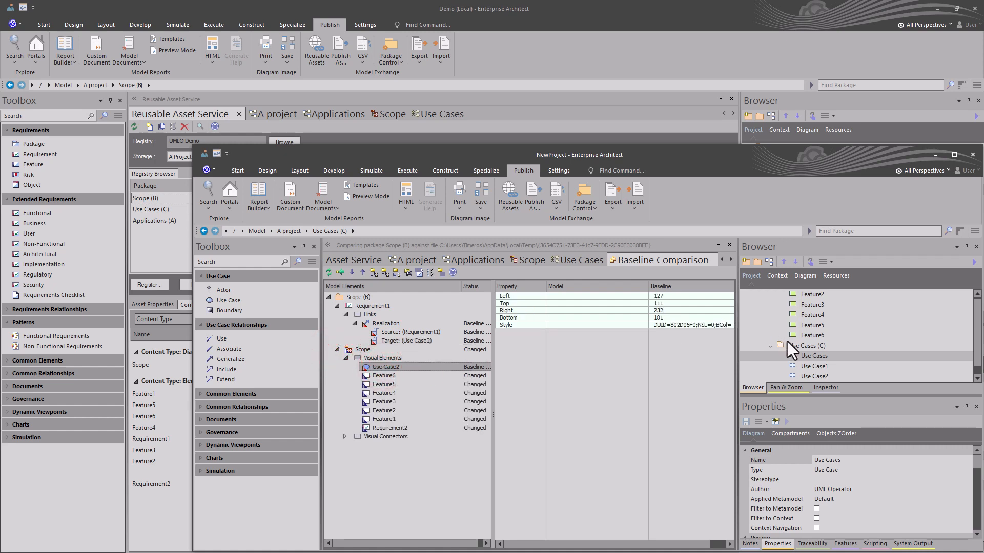
Step: Open the Scope diagram from the Scope (B) package and check its diagram properties without changing anything
scroll(792, 344, "up", 3)
double_click(800, 345)
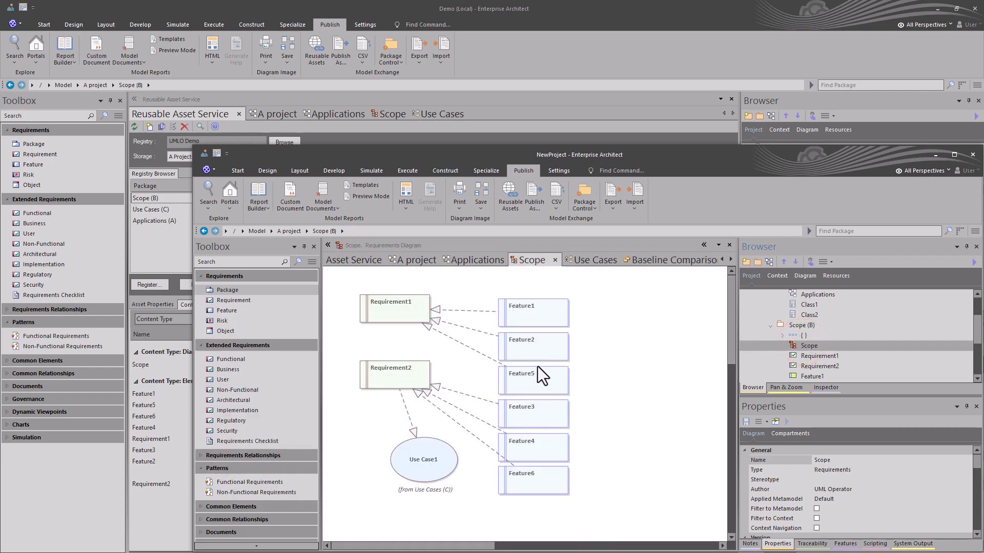
double_click(633, 364)
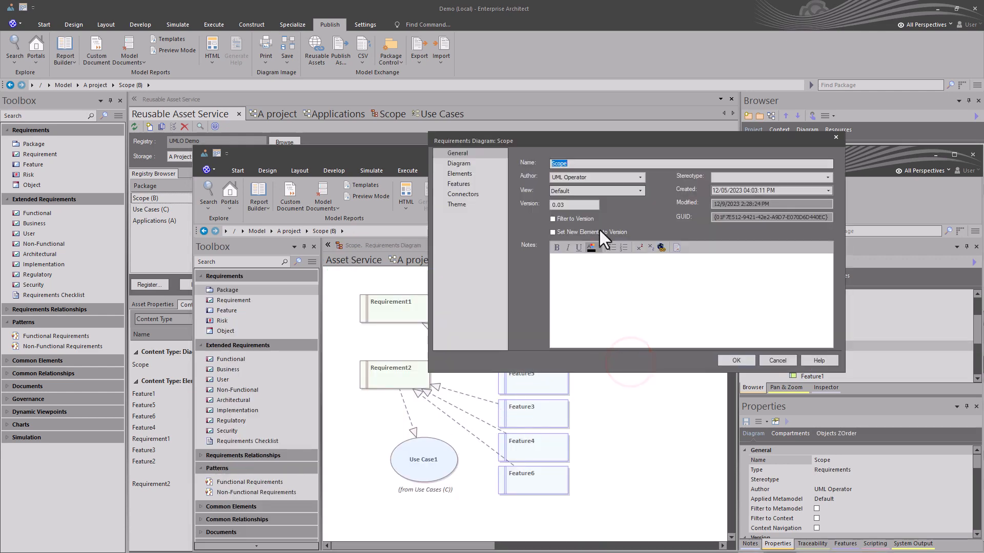
left_click(768, 361)
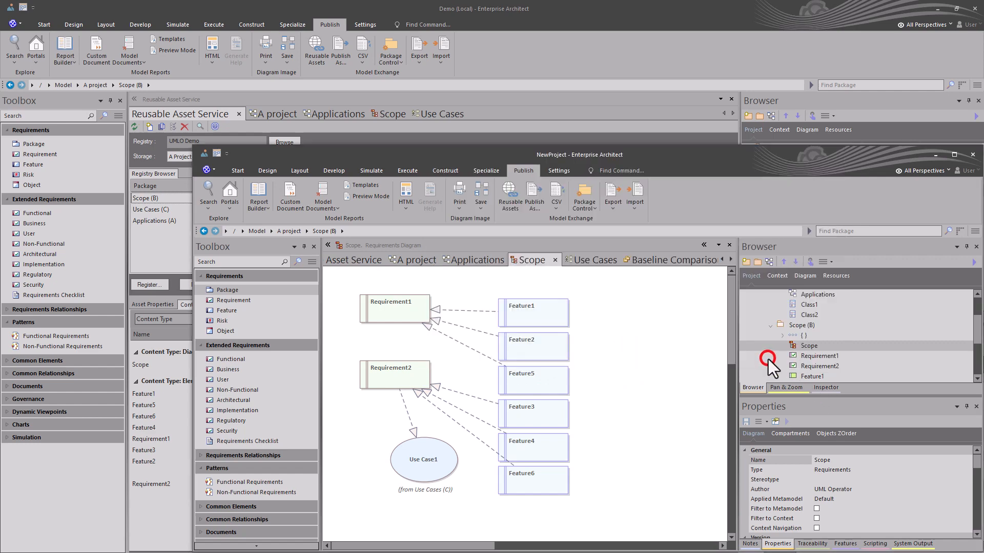
Step: Import version 0.04 of the Scope (B) package and its dependents from A Project Delivery, overwriting the existing packages in the model
left_click(381, 260)
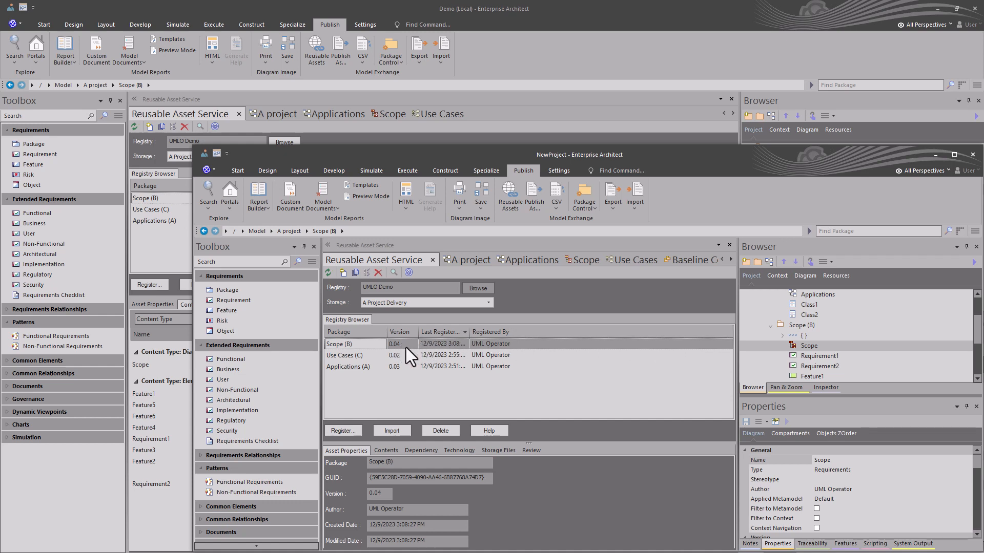
left_click(373, 344)
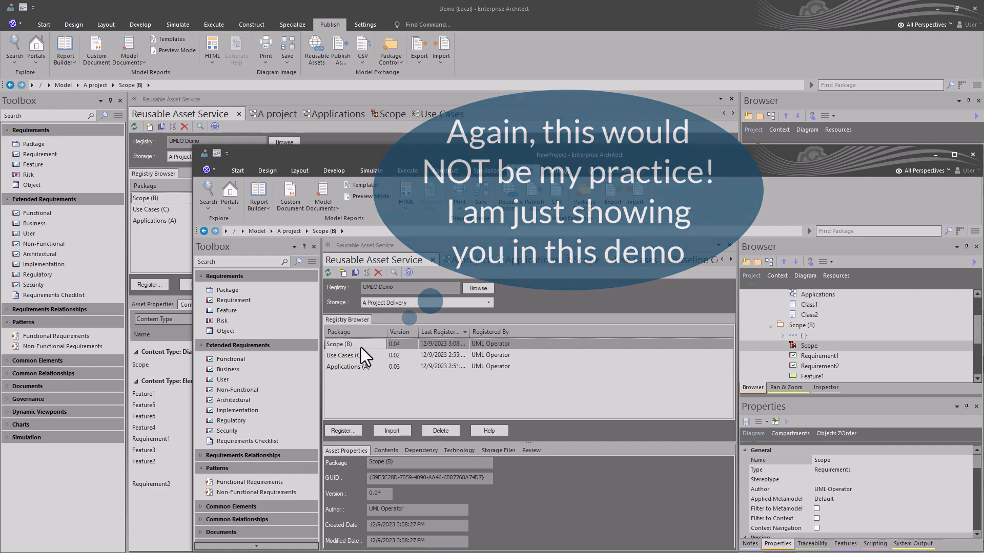
left_click(360, 344)
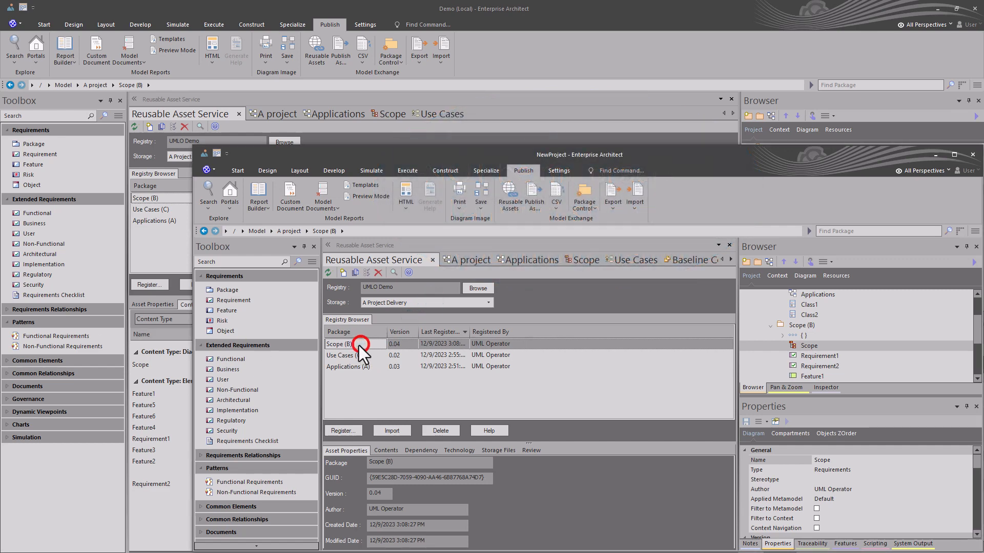
left_click(789, 325)
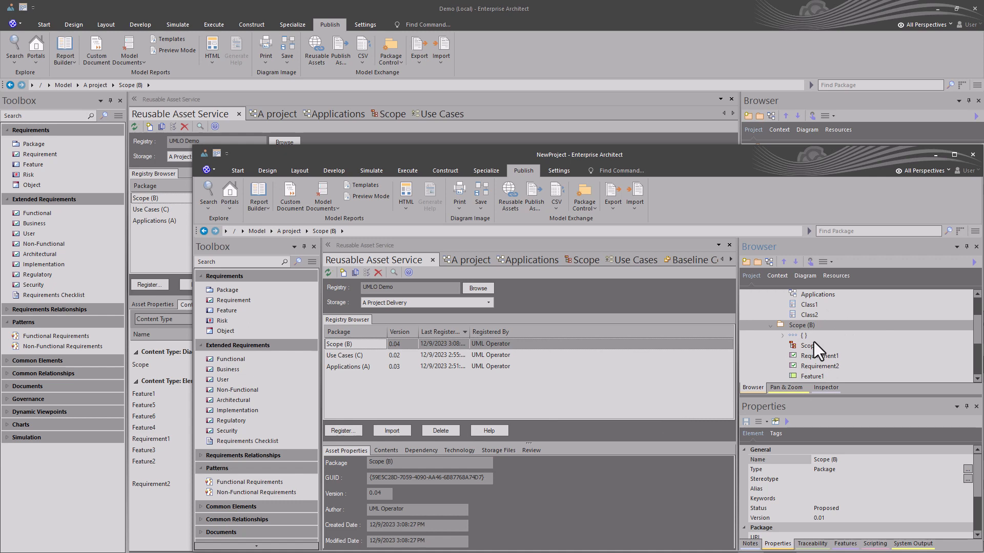
left_click(368, 343)
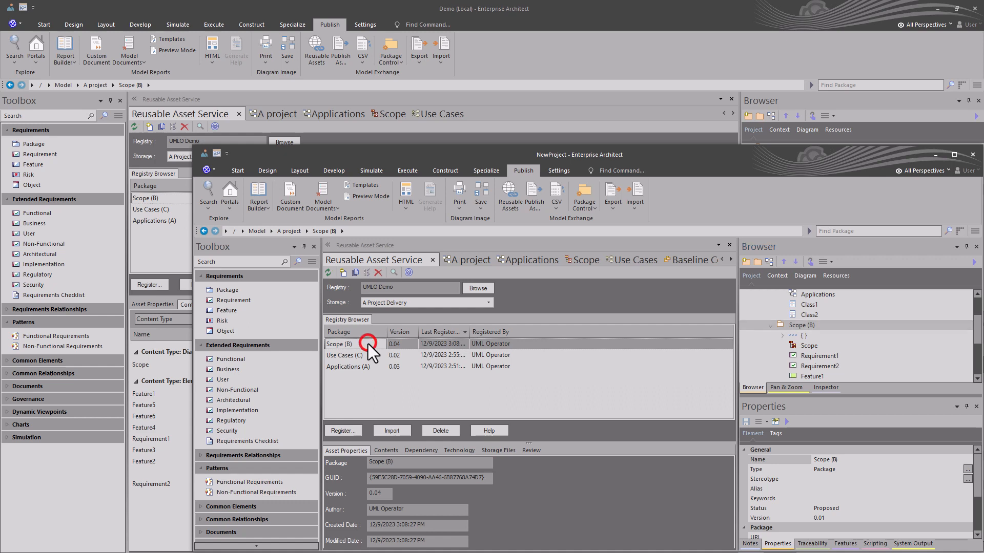
left_click(392, 429)
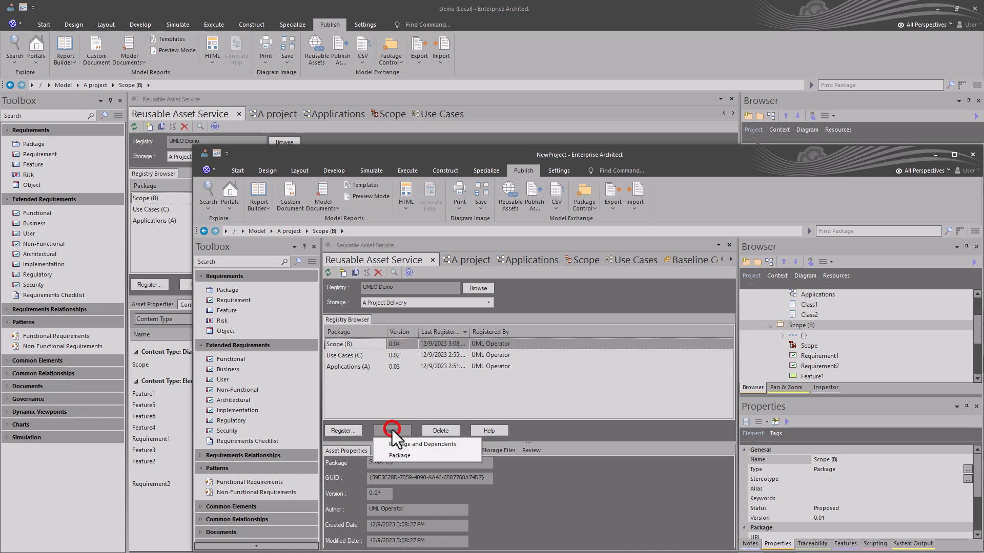
left_click(425, 444)
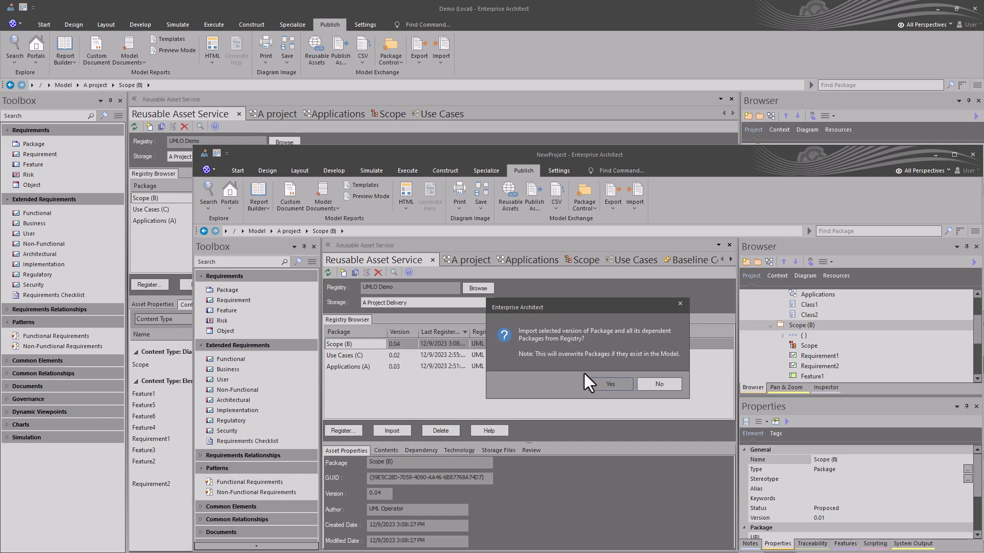
left_click(607, 385)
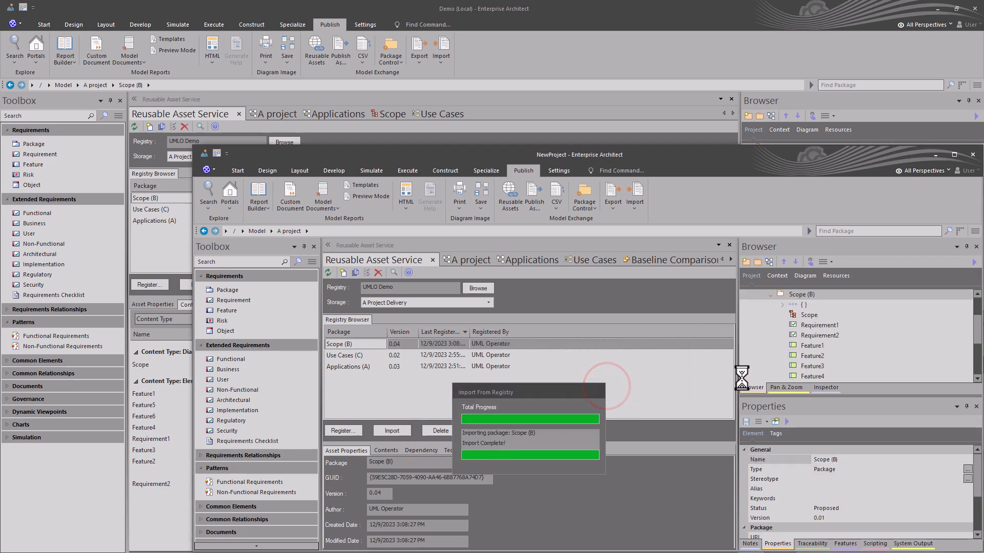
left_click(615, 377)
Step: Review Use Case2 in the imported Scope diagram and check it against the earlier baseline comparison
double_click(797, 315)
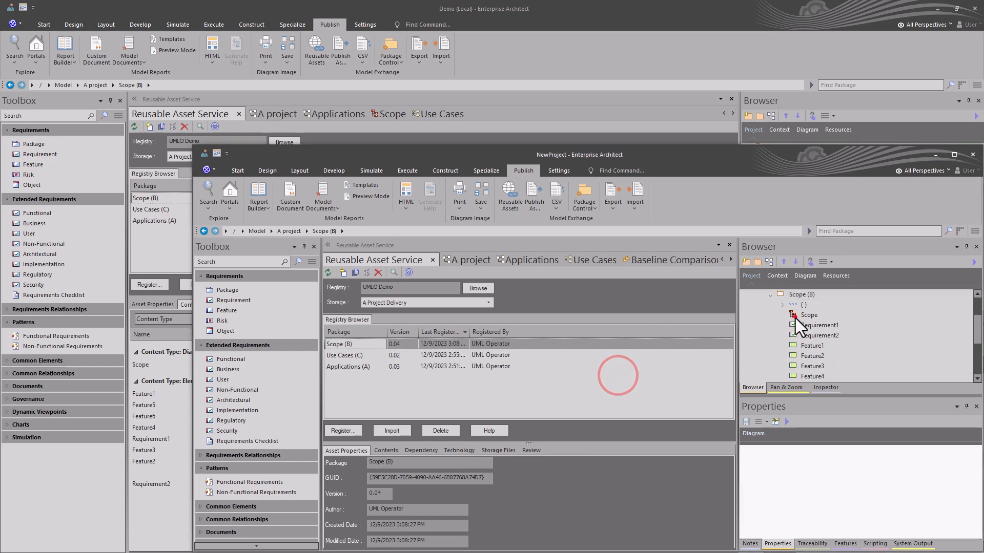
left_click(463, 366)
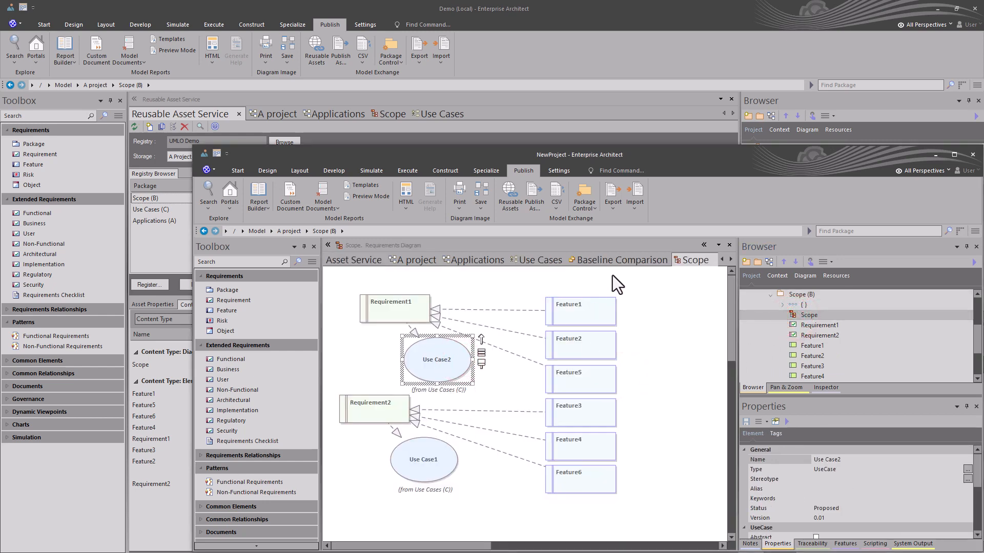
left_click(605, 260)
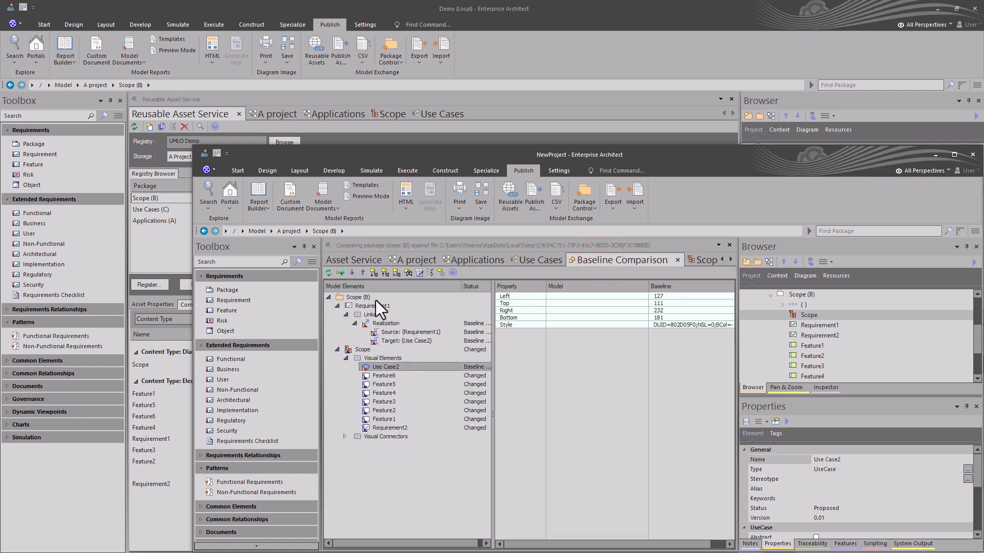
Step: Compare the registered Scope (B) package with the model again and close the comparison
left_click(370, 260)
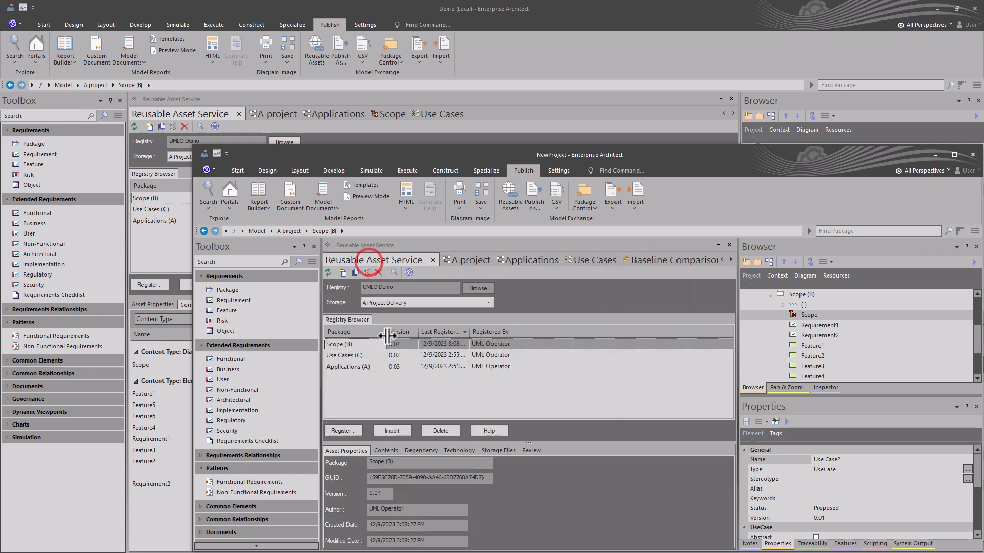
right_click(348, 345)
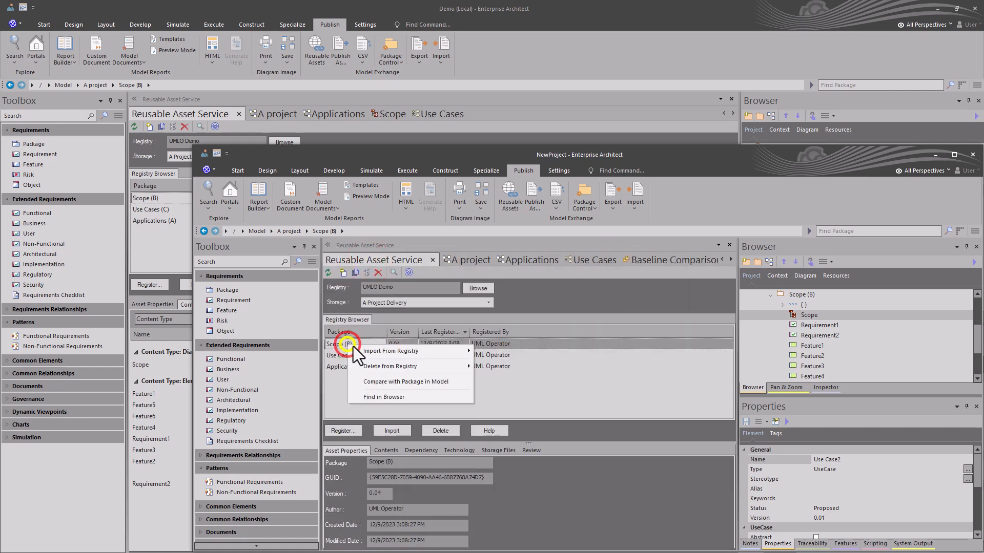
left_click(374, 384)
left_click(578, 378)
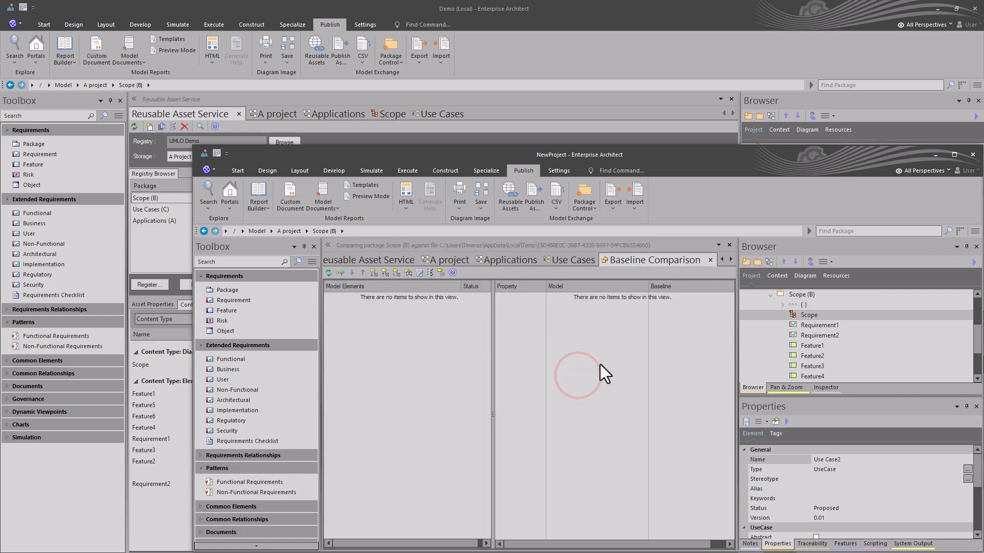
left_click(710, 260)
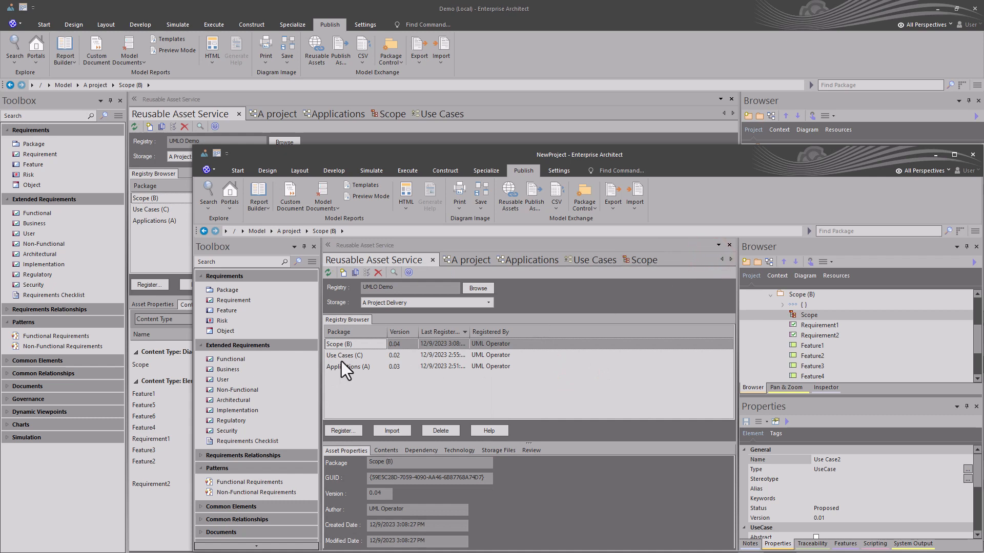
Step: Compare the registered Use Cases (C) package with the package in the model
left_click(341, 360)
right_click(341, 359)
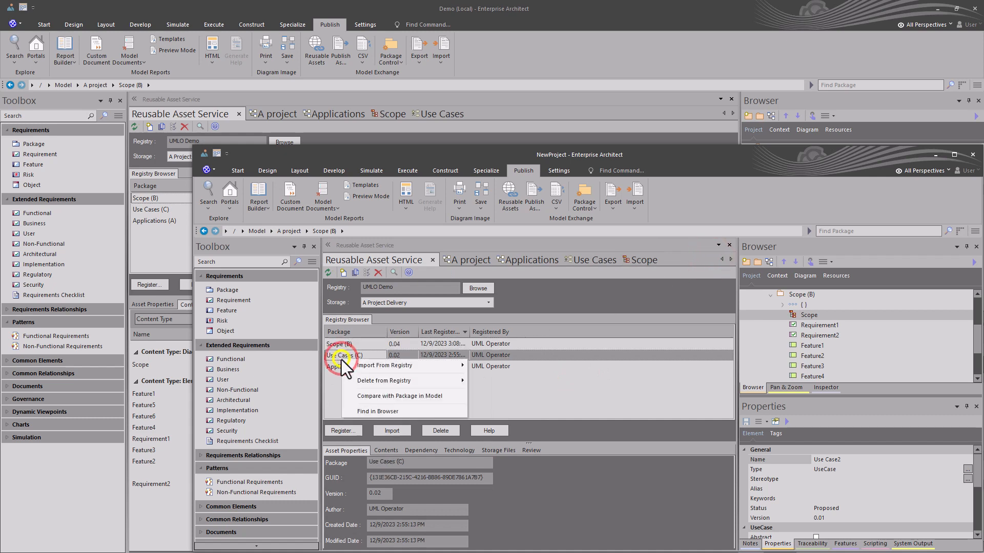
left_click(369, 395)
left_click(567, 374)
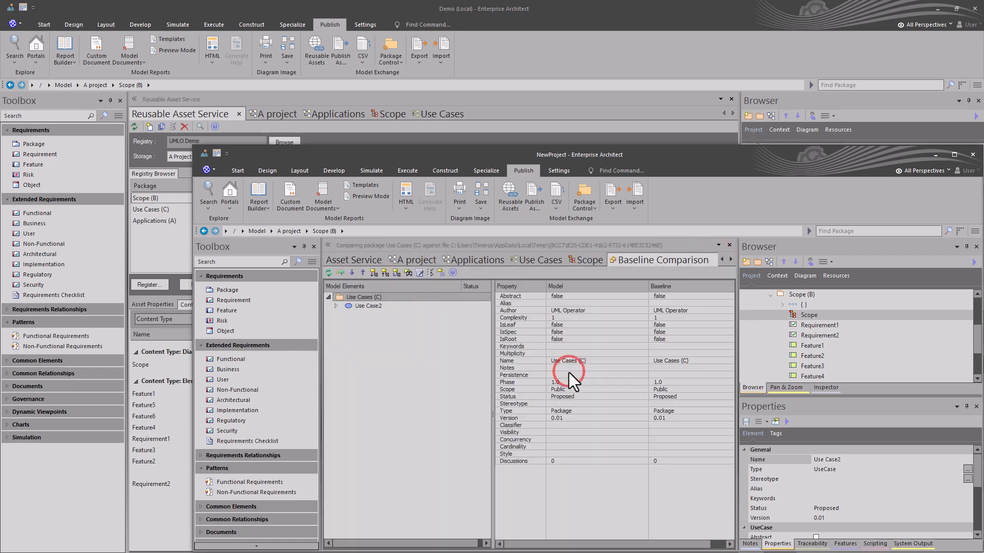
Step: Examine the Use Cases (C) comparison down to the source and target of Use Case2's Realization link
left_click(336, 306)
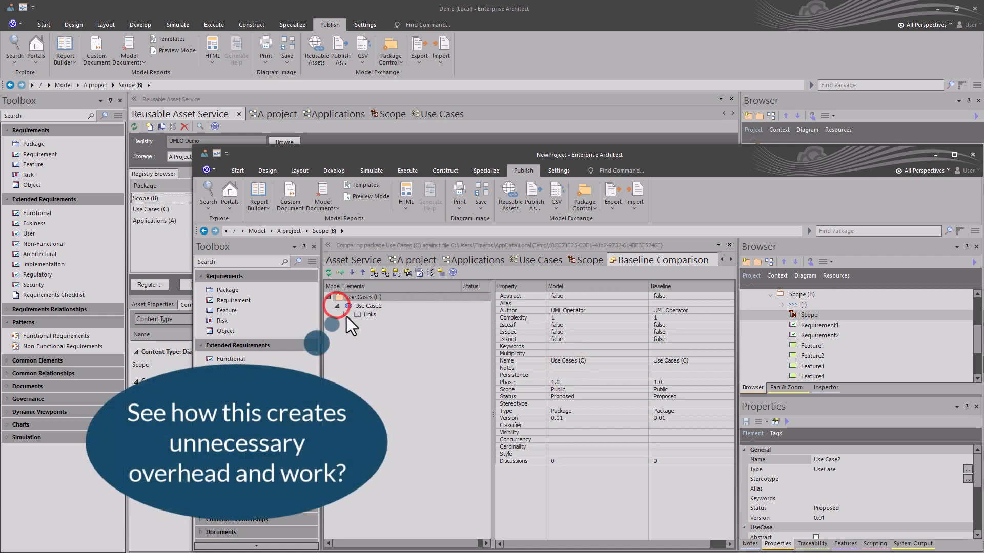
left_click(346, 316)
left_click(346, 315)
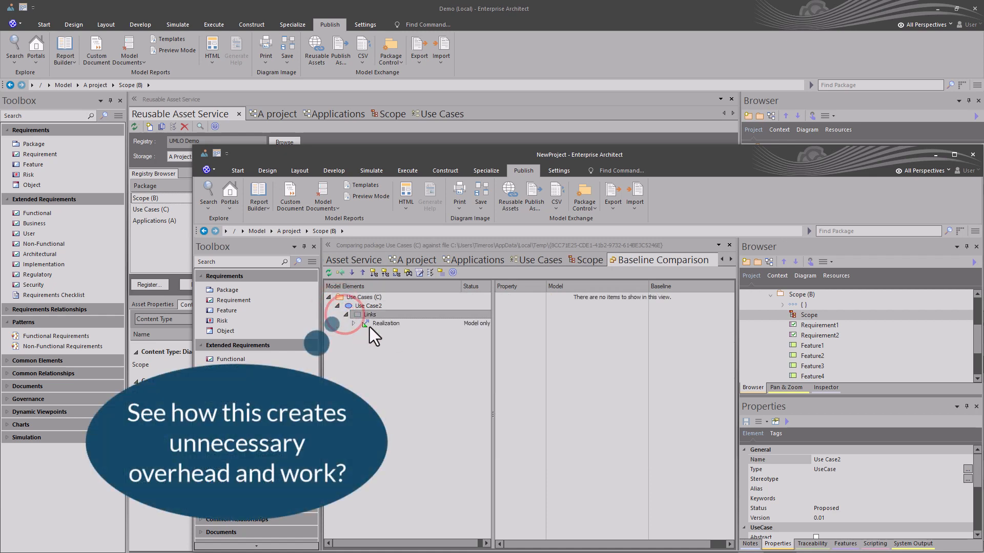
left_click(356, 324)
left_click(353, 323)
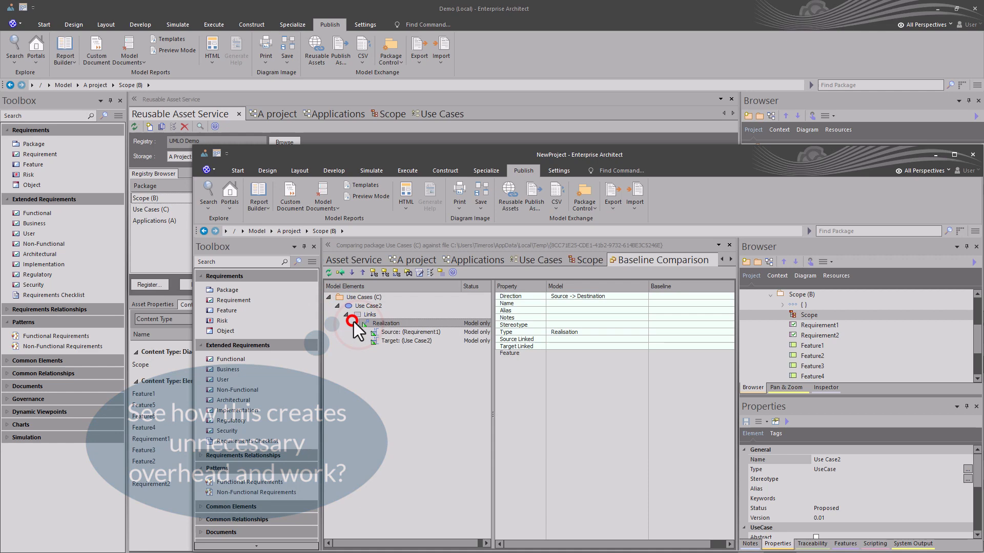
left_click(401, 331)
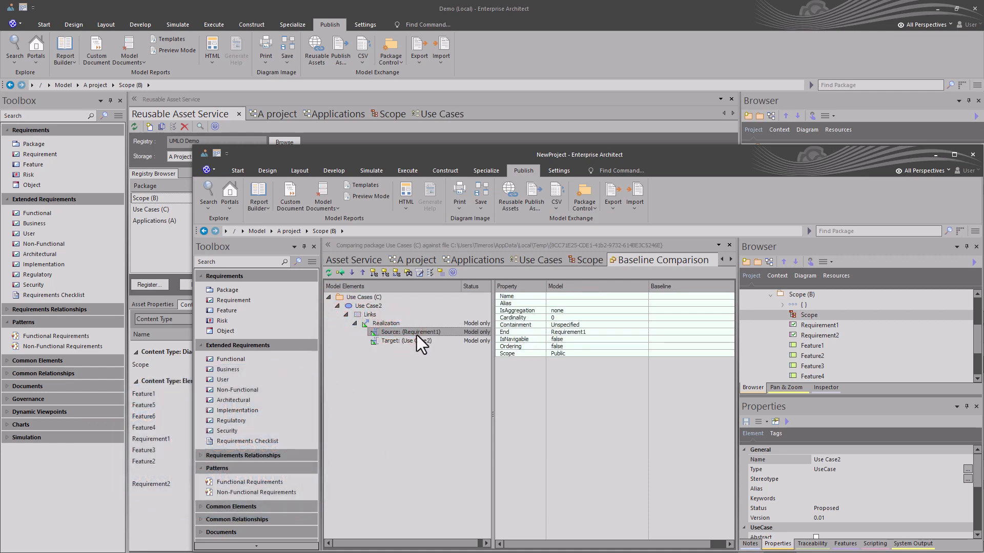
left_click(416, 342)
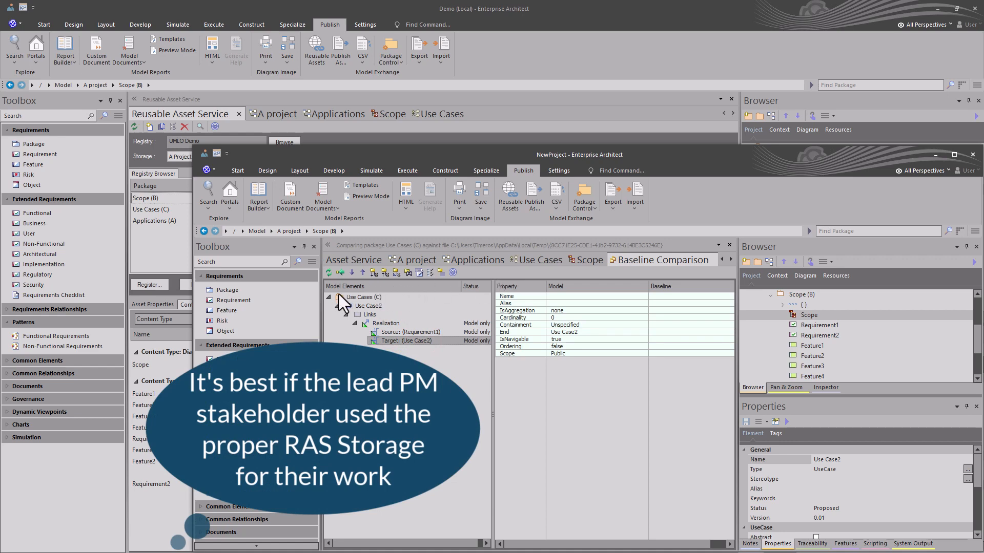
Step: Display the A Project storage in the Reusable Asset Service and compare the registered A project package with the package in the model
left_click(356, 262)
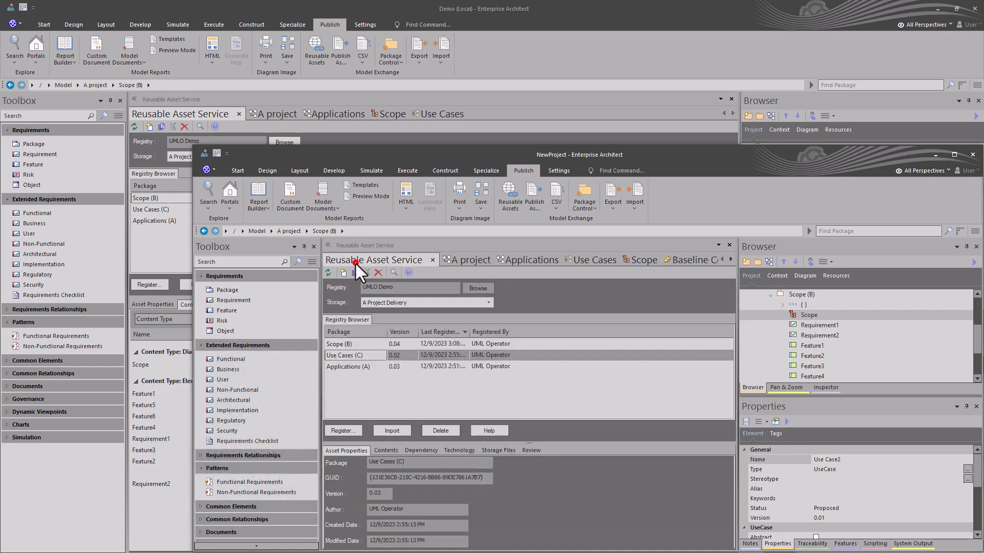
left_click(346, 366)
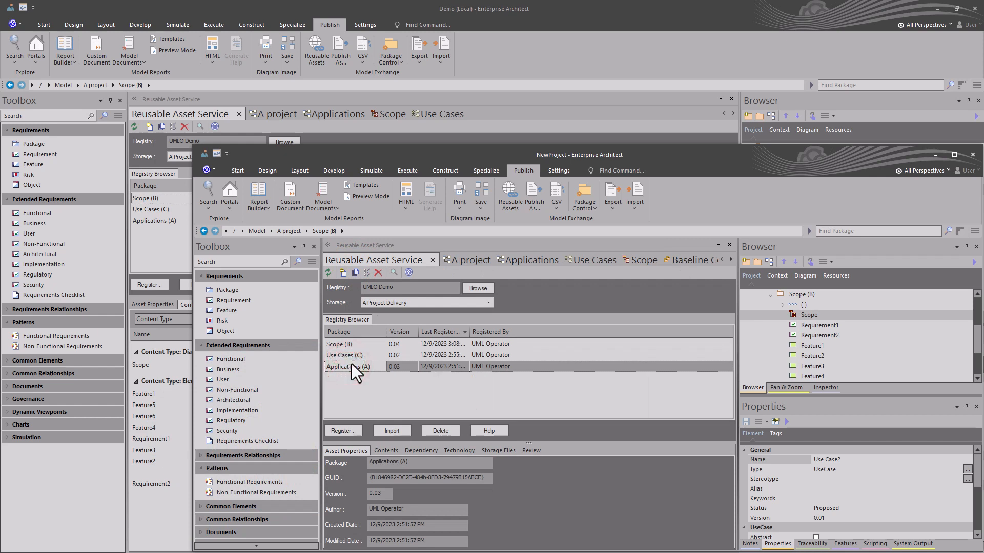
left_click(488, 303)
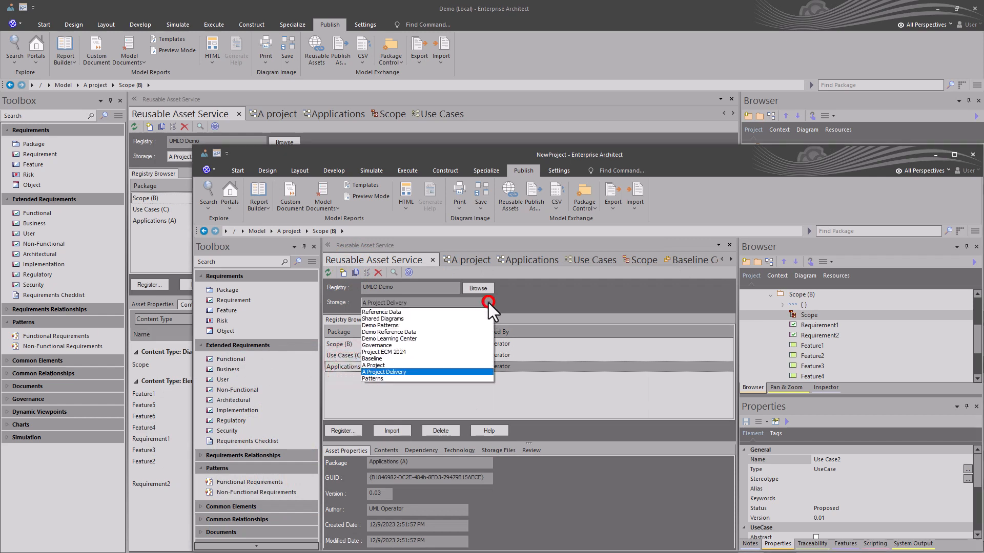
left_click(379, 366)
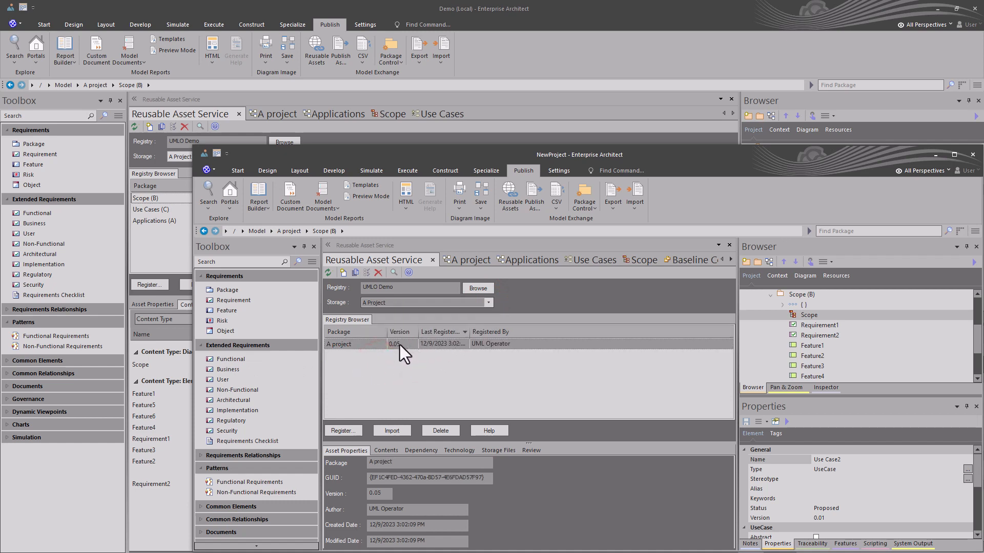
left_click(378, 344)
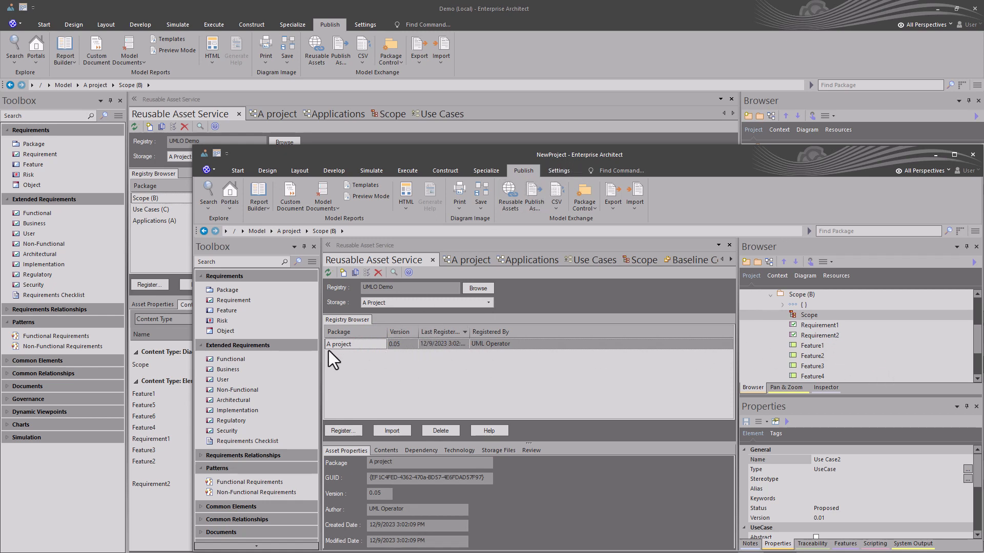
right_click(352, 350)
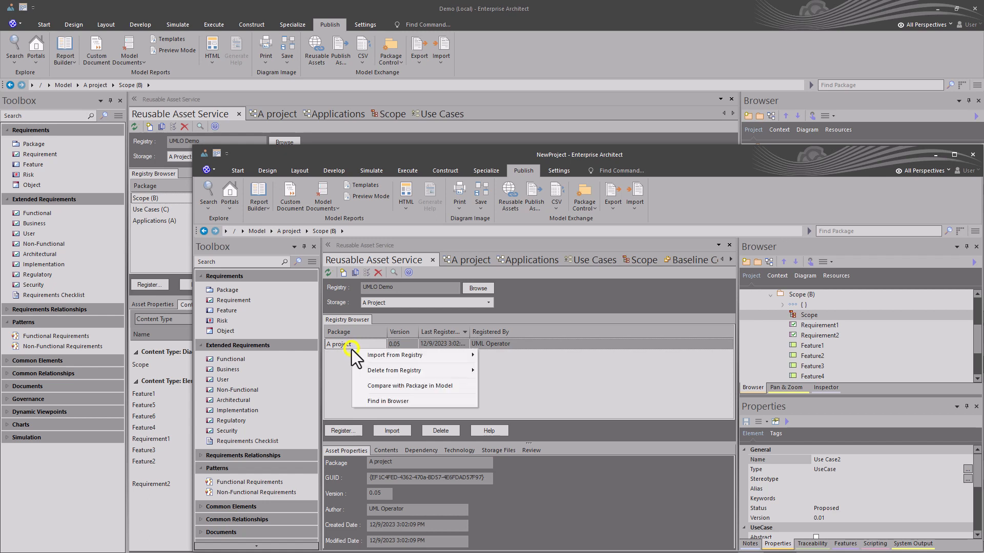
left_click(389, 388)
left_click(585, 376)
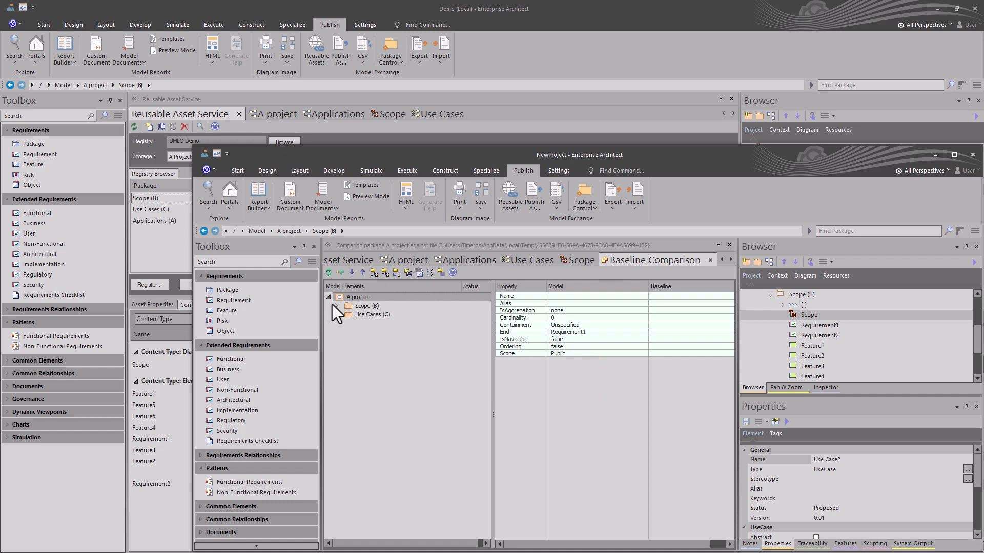
Step: Examine the Scope (B) differences down to the source and target of Requirement1's Realization link
left_click(334, 306)
left_click(344, 314)
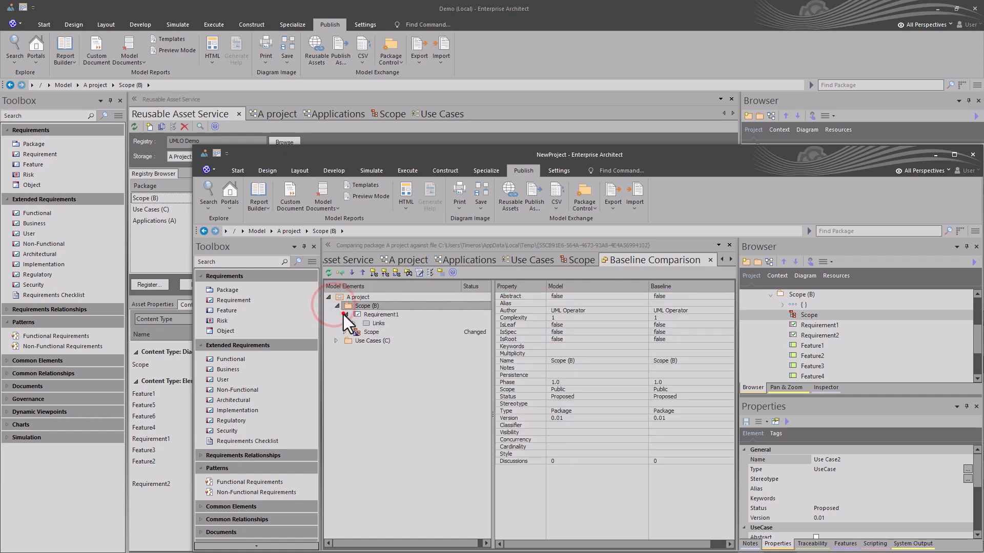
left_click(353, 323)
left_click(364, 331)
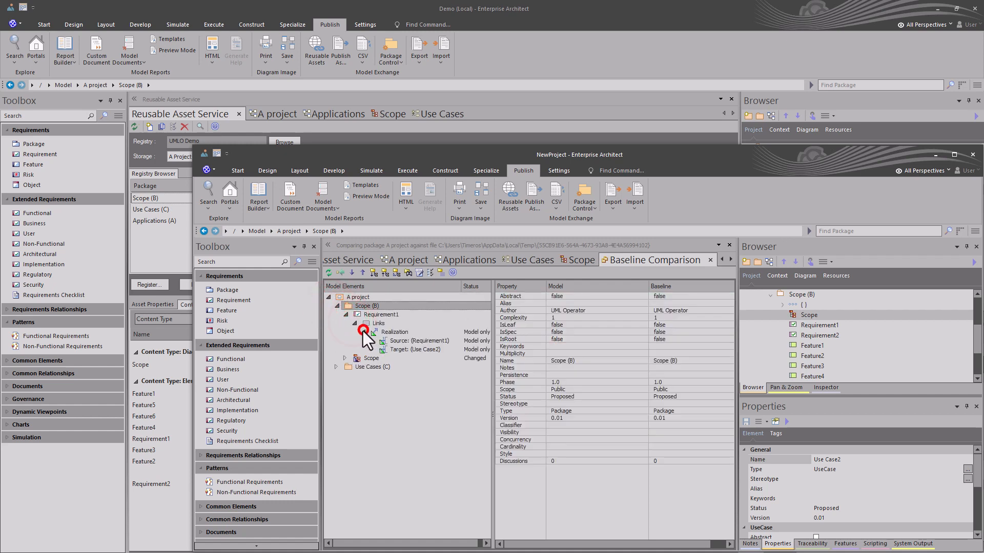
left_click(432, 350)
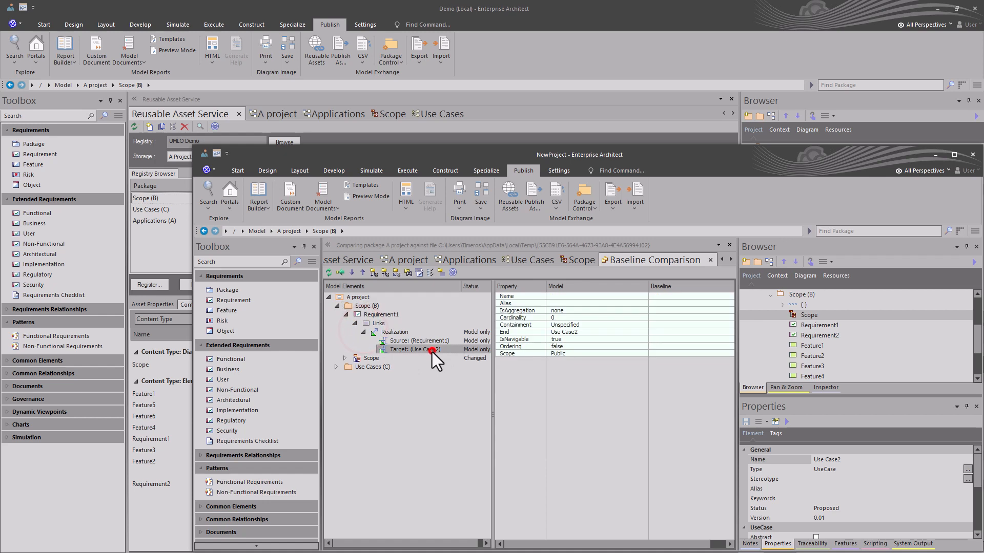
Step: Examine the Scope diagram's version, visual elements Feature1 and Use Case2, and visual connectors in the comparison
left_click(346, 358)
left_click(354, 367)
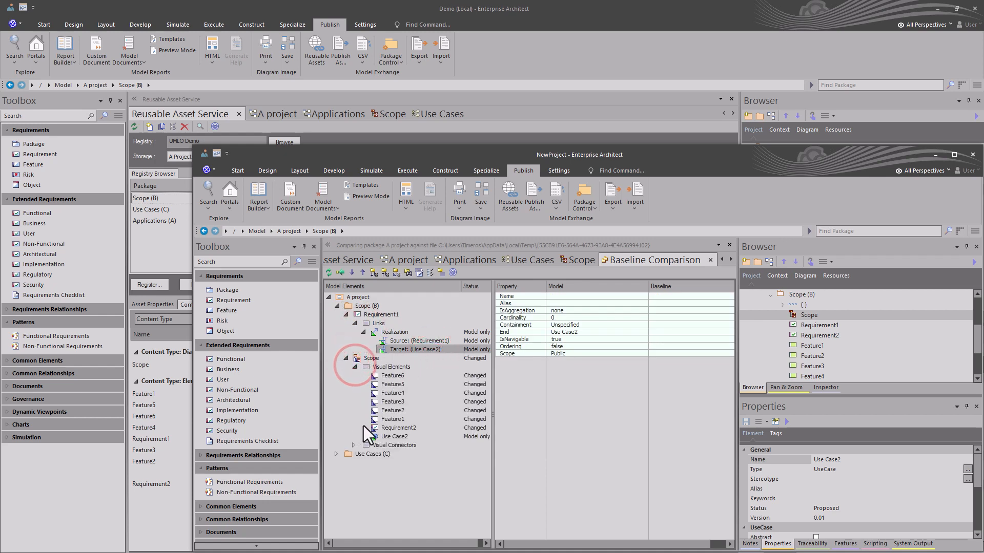
left_click(377, 420)
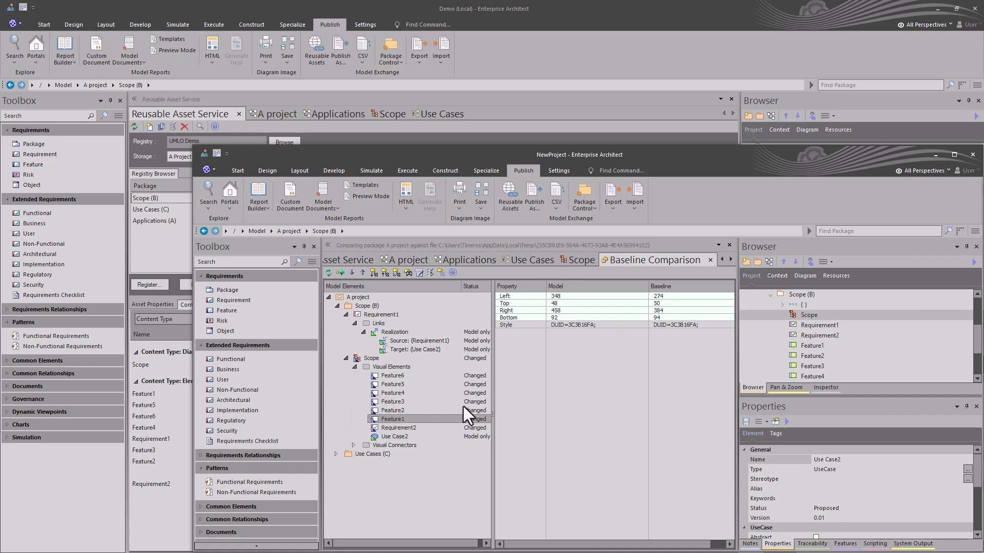
left_click(402, 437)
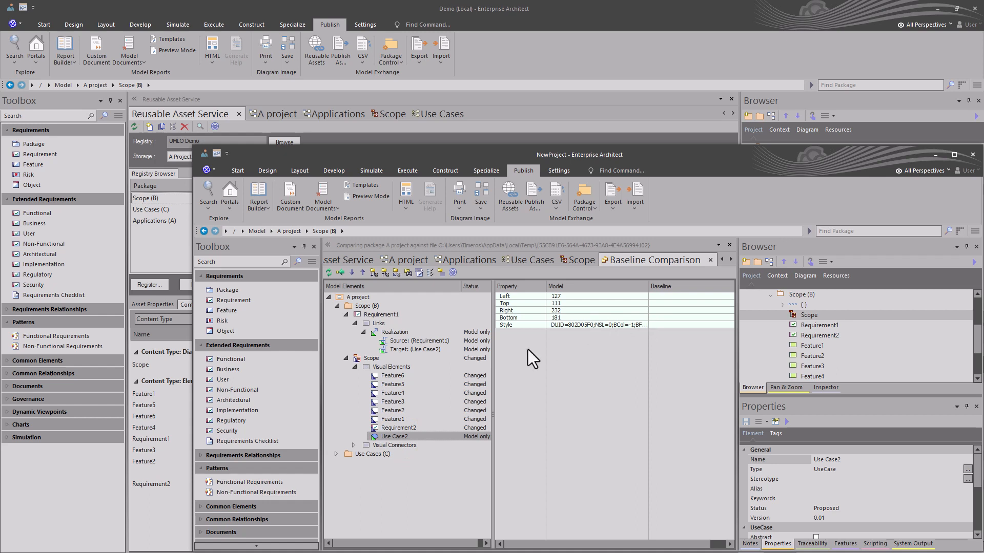
left_click(370, 358)
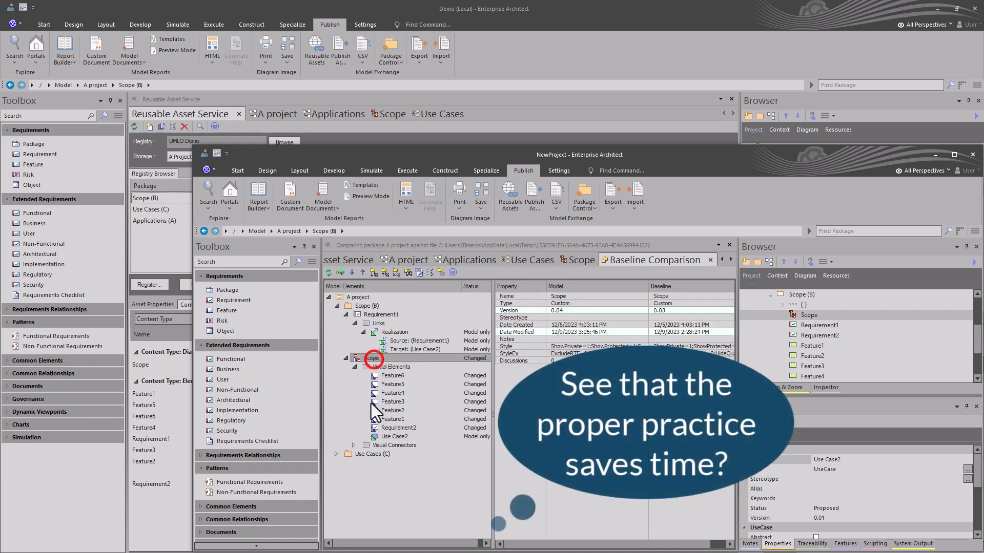
left_click(353, 445)
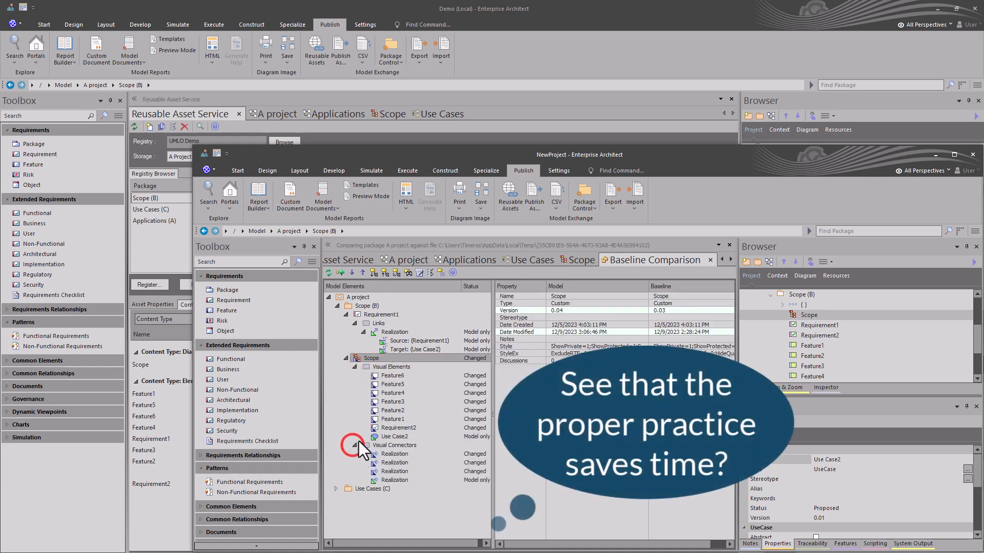
Step: Inspect Use Case2's Realization link under Use Cases (C) and check it against Requirement1's Realization link under Scope (B)
left_click(336, 490)
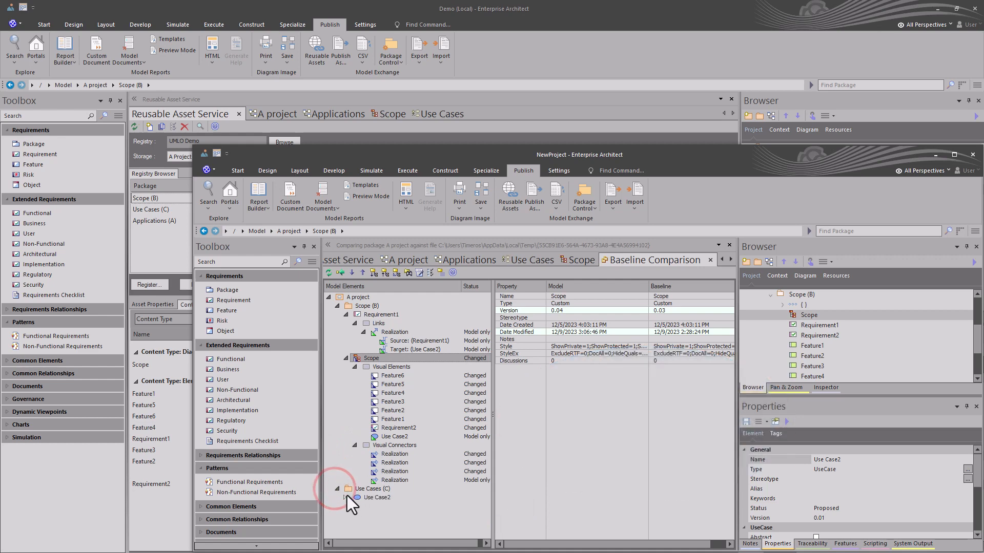
left_click(345, 497)
left_click(355, 506)
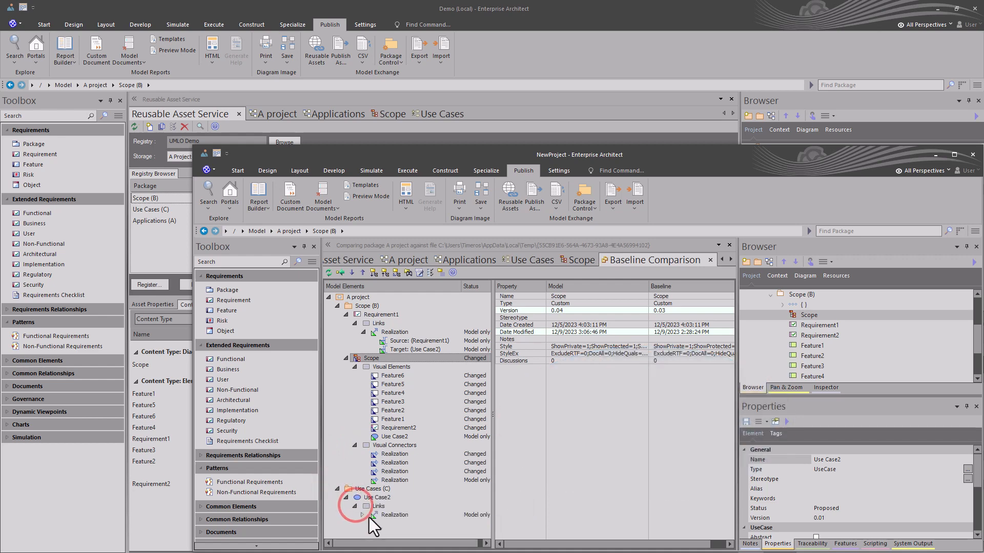
left_click(363, 515)
left_click(399, 524)
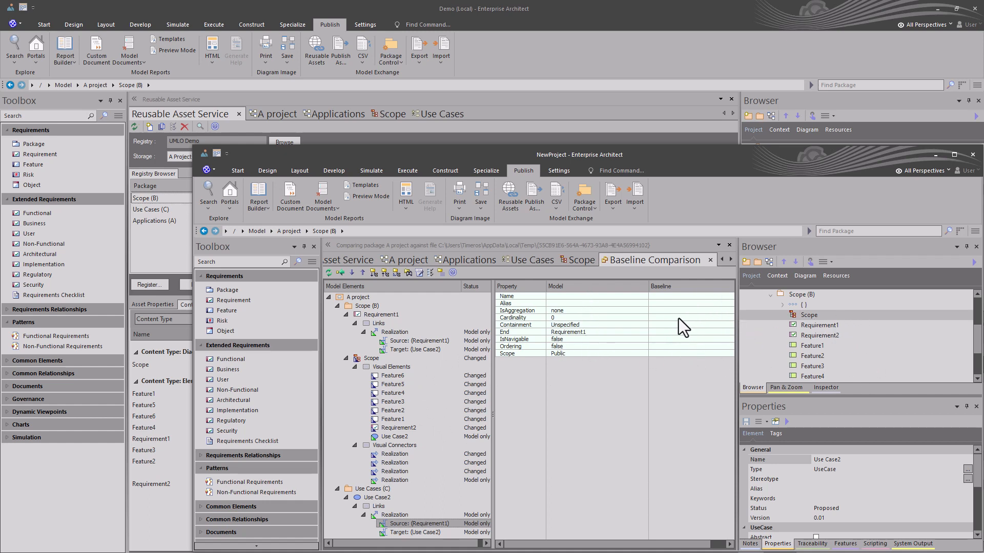
left_click(401, 341)
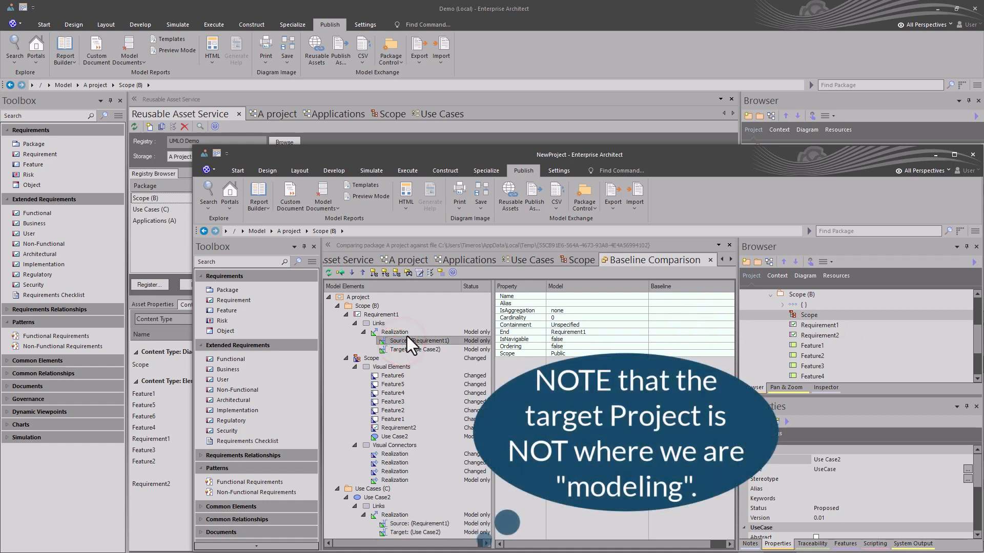
left_click(406, 332)
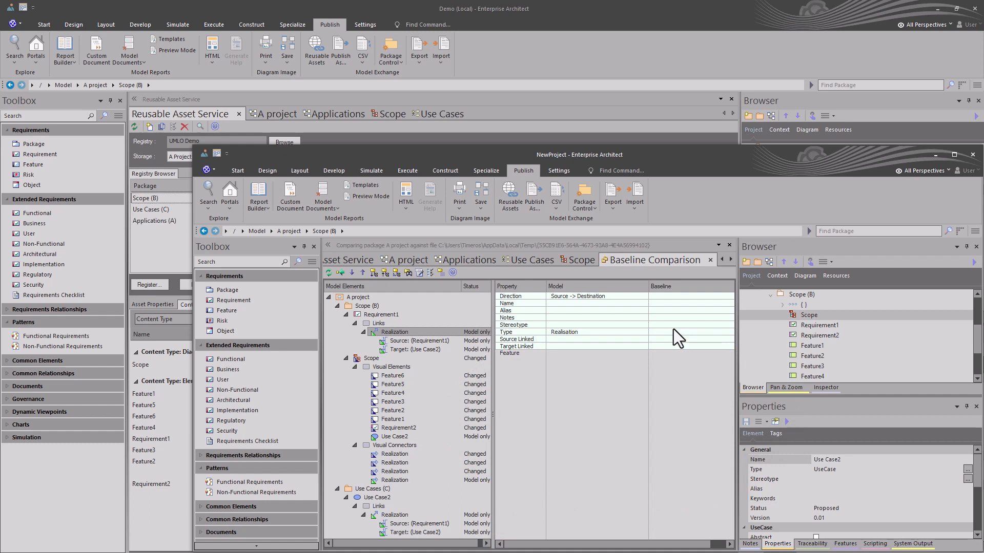
Step: Return to the Reusable Asset Service in NewProject and display the A Project Delivery storage
left_click(342, 259)
left_click(389, 303)
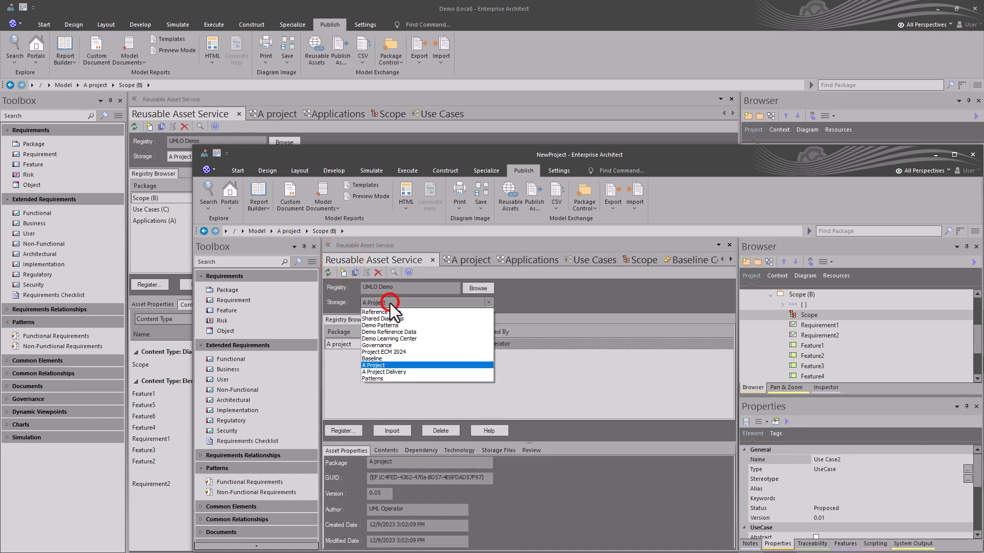
left_click(389, 300)
left_click(488, 303)
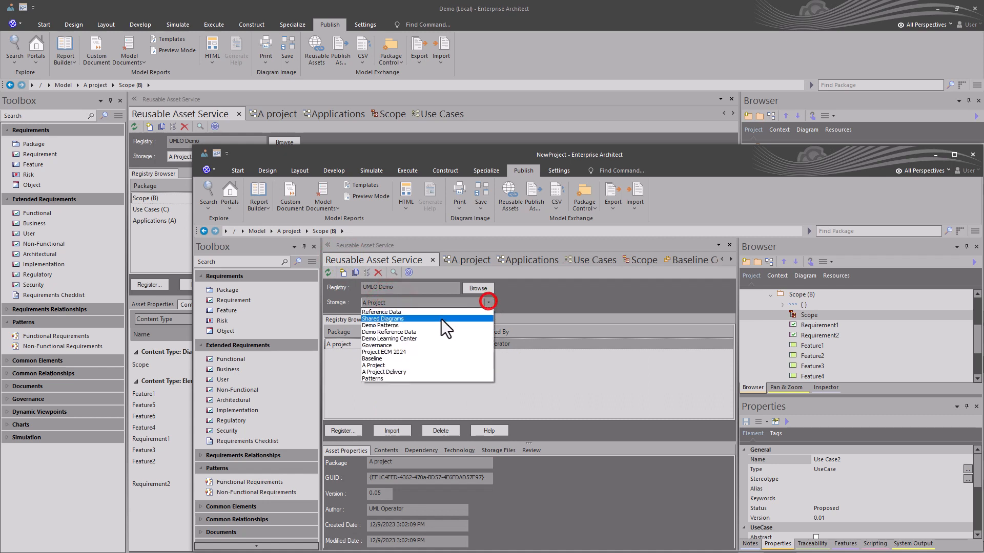
left_click(404, 370)
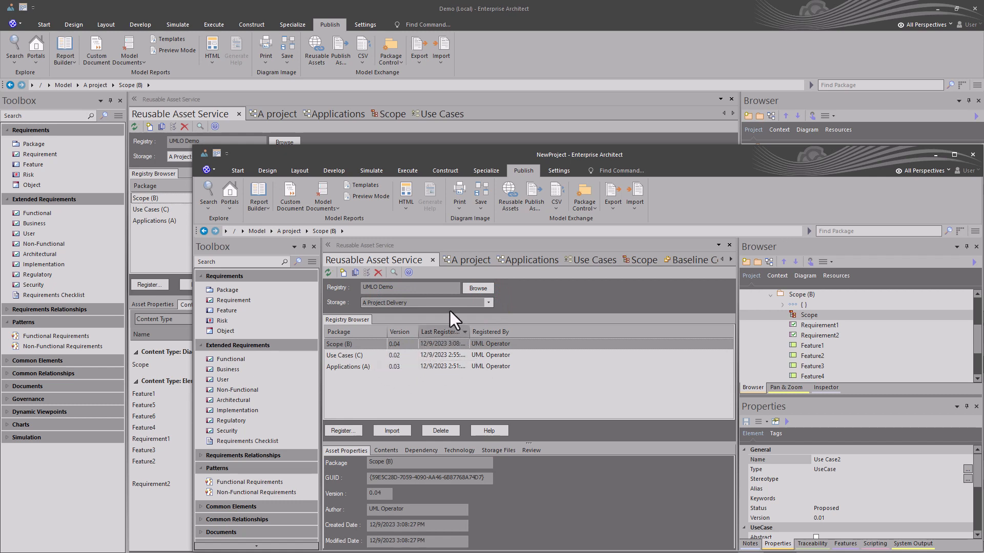
Step: In the Demo project, display the A Project storage and review the A project registration's asset properties and version against the model package
left_click(564, 12)
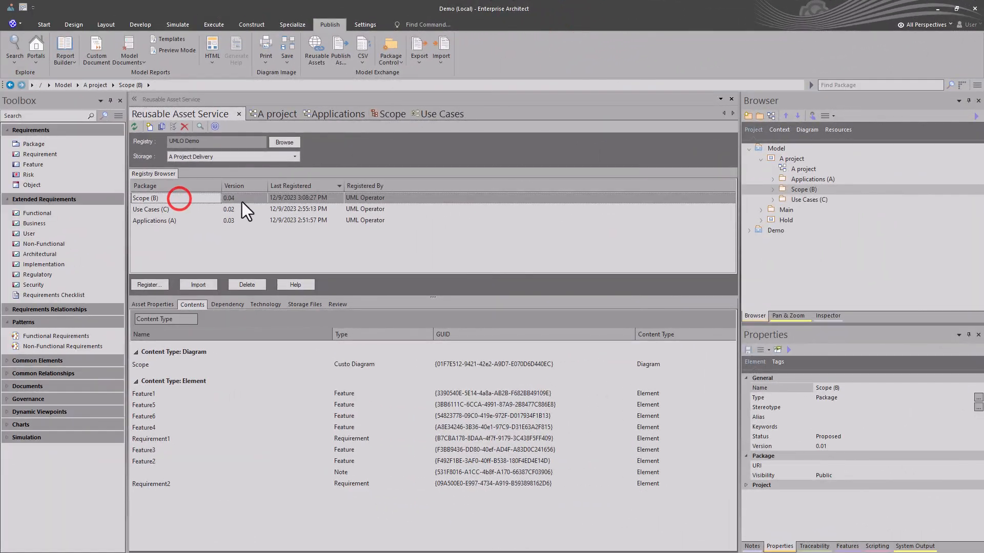
left_click(295, 156)
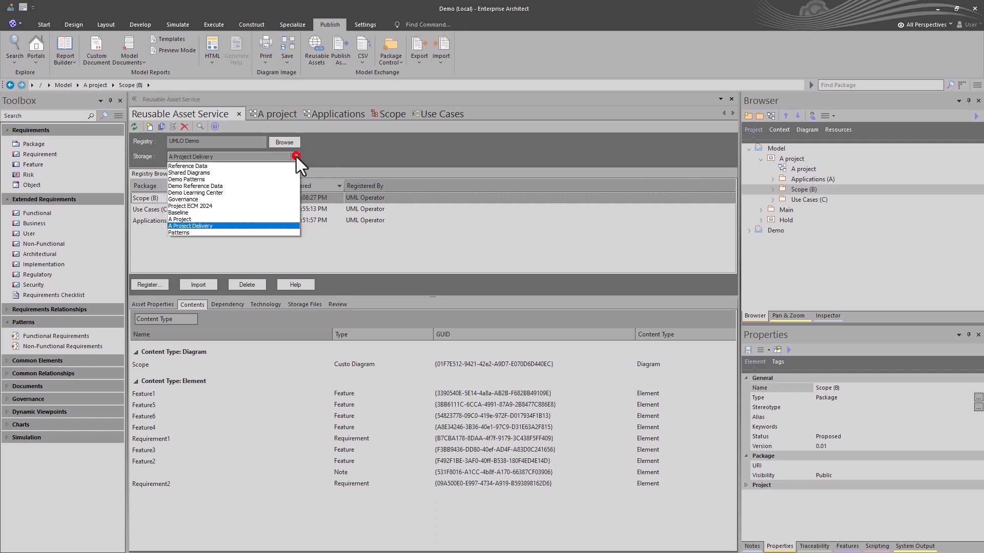
left_click(208, 219)
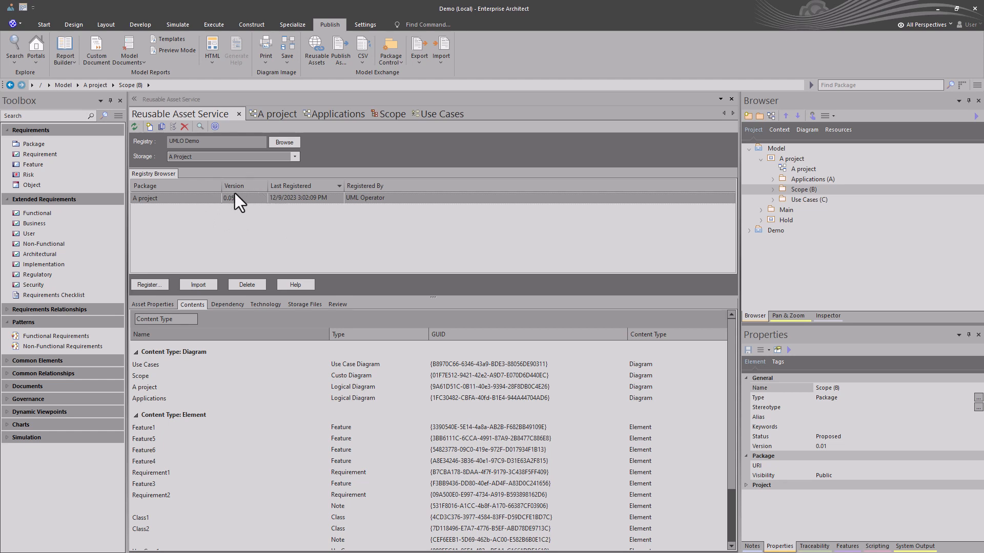
left_click(154, 303)
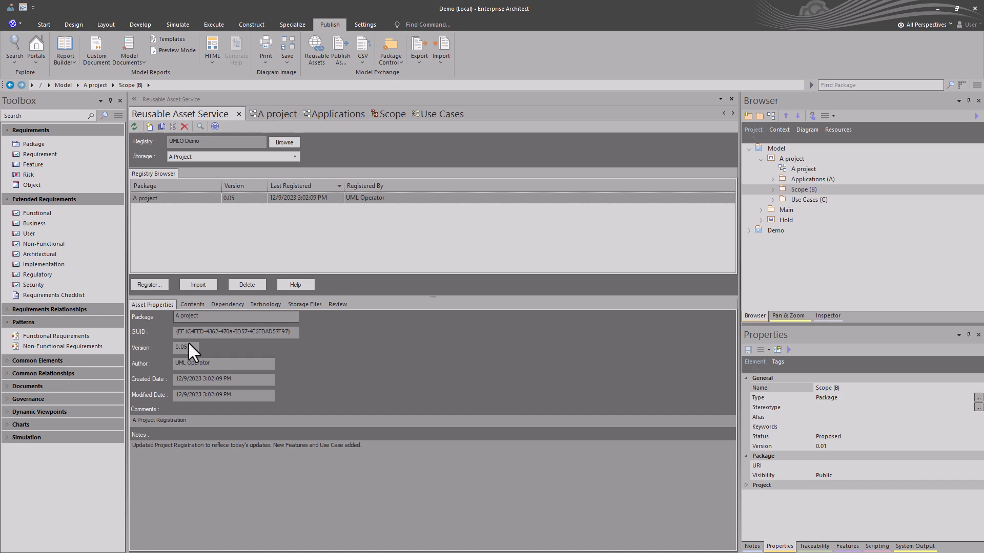
left_click_drag(188, 347, 172, 348)
double_click(185, 347)
left_click(220, 198)
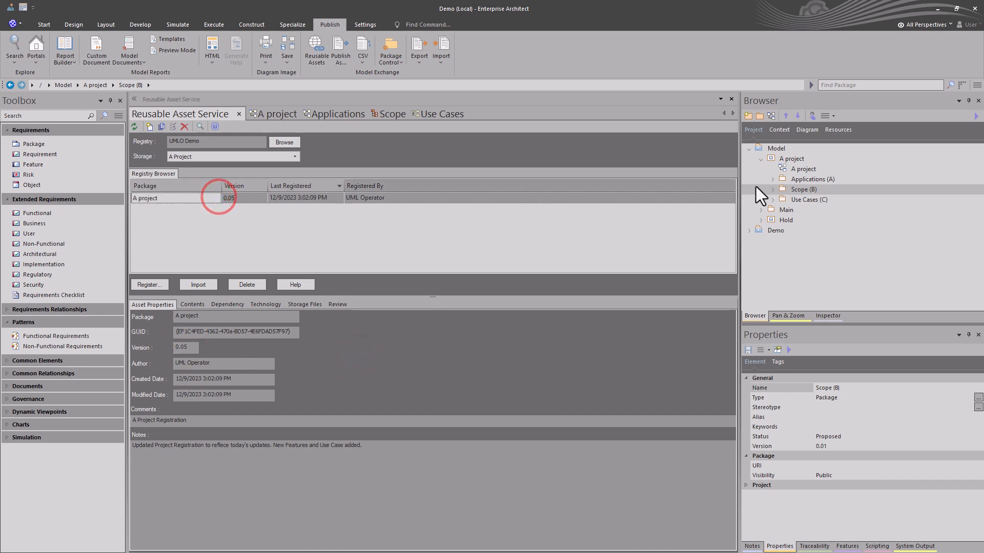
left_click(795, 161)
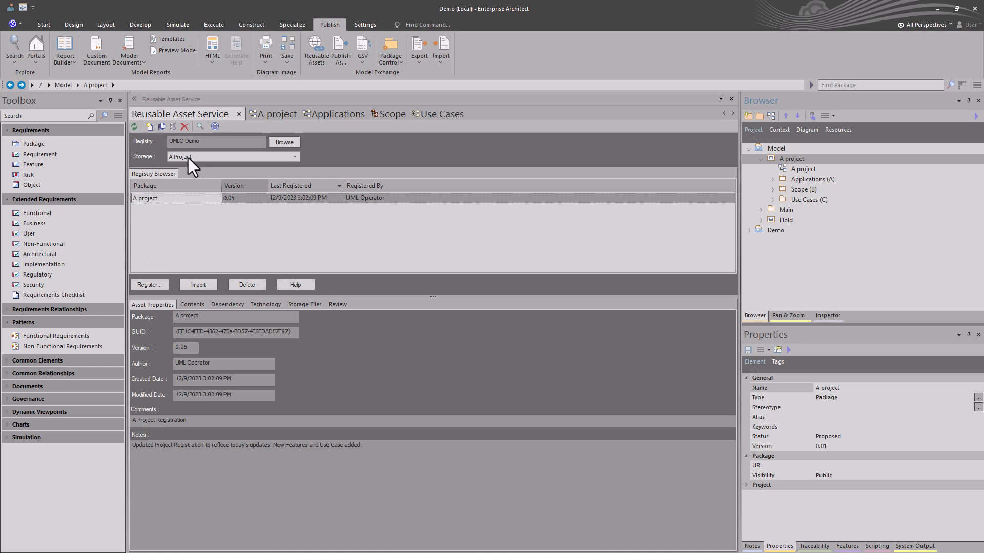
Step: Display the A Project Delivery storage and review the asset properties of the Scope (B), Use Cases (C) and Applications (A) registrations
left_click(292, 158)
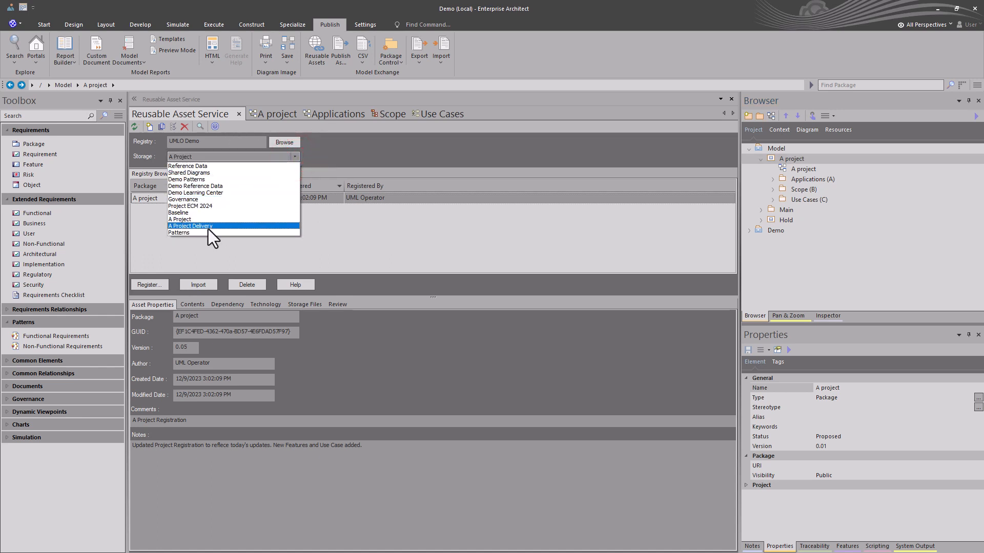
left_click(208, 228)
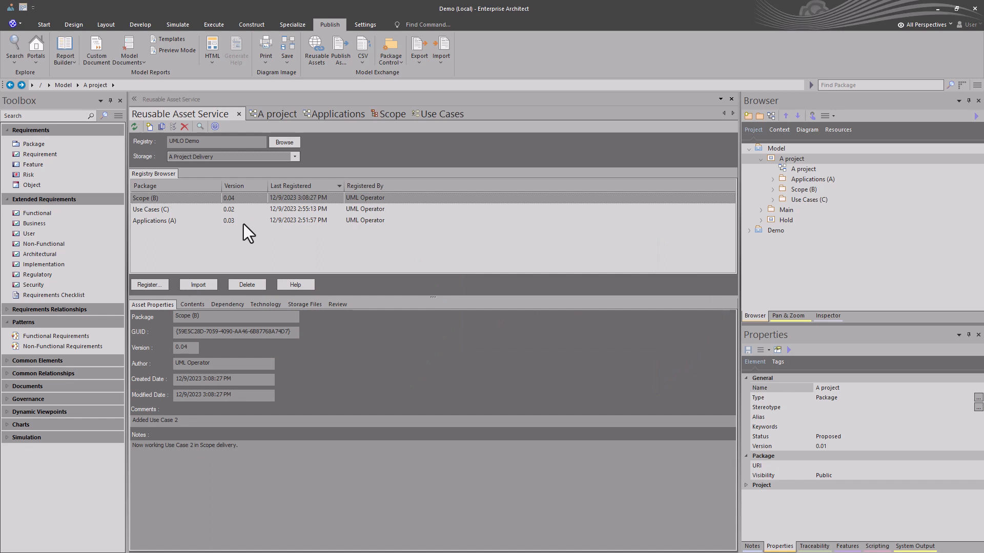
left_click(176, 209)
left_click(165, 219)
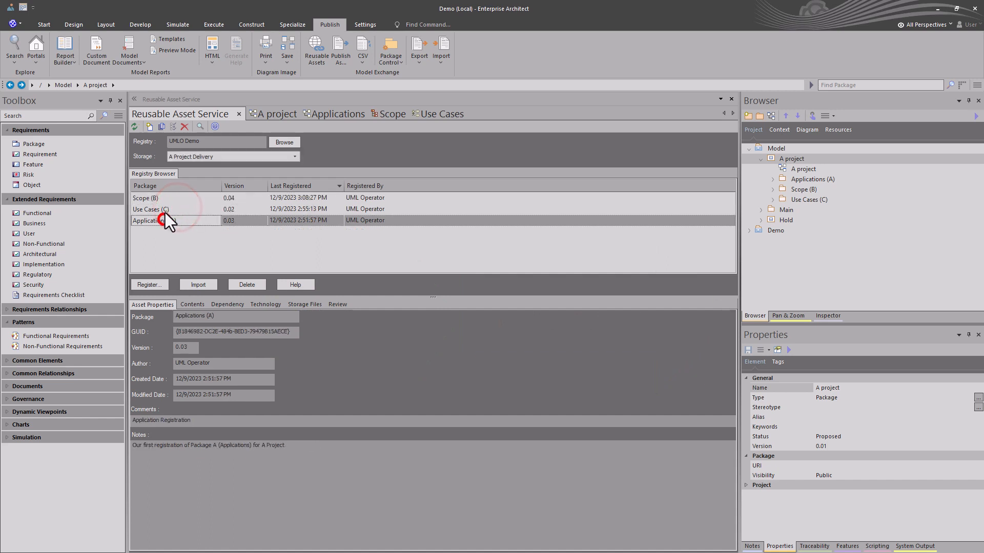
left_click(165, 210)
left_click(160, 199)
left_click(159, 210)
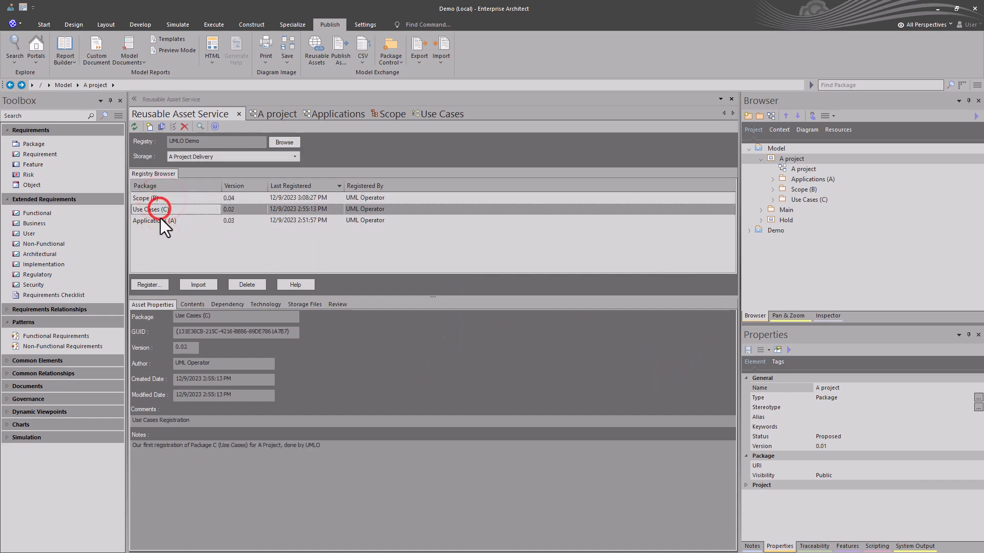
left_click(159, 220)
left_click(157, 210)
left_click(148, 199)
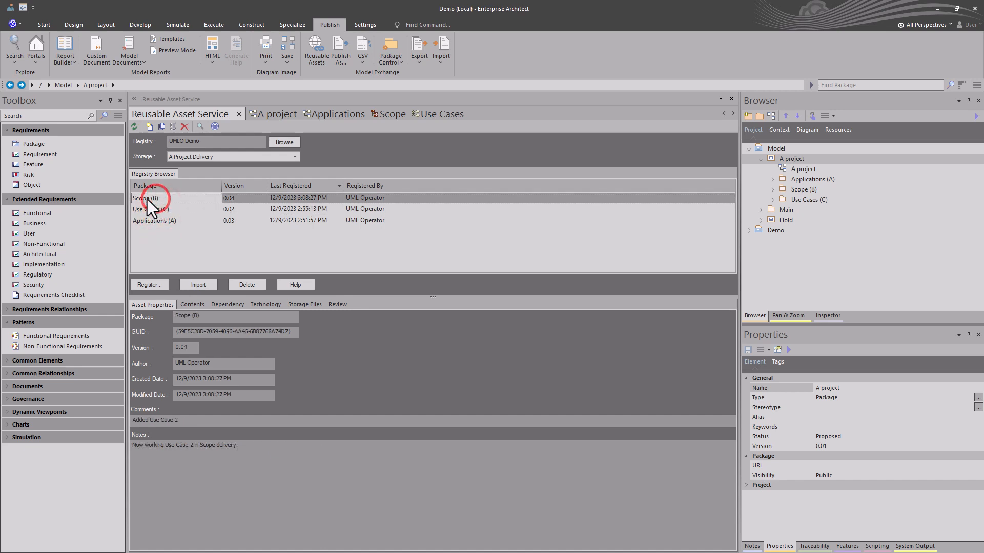